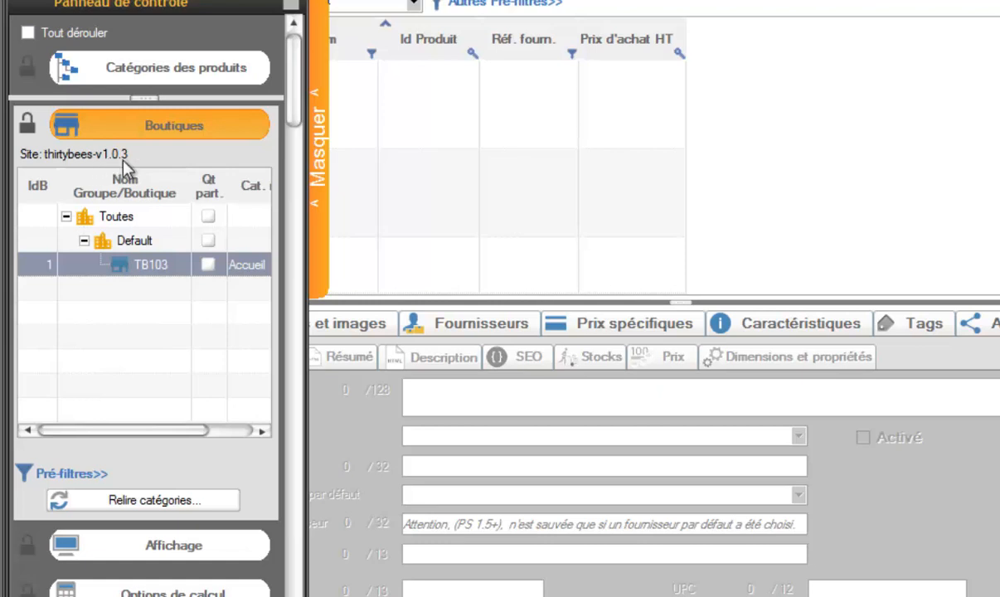
Select all product categories, hide the control panel and display their products.
click(190, 75)
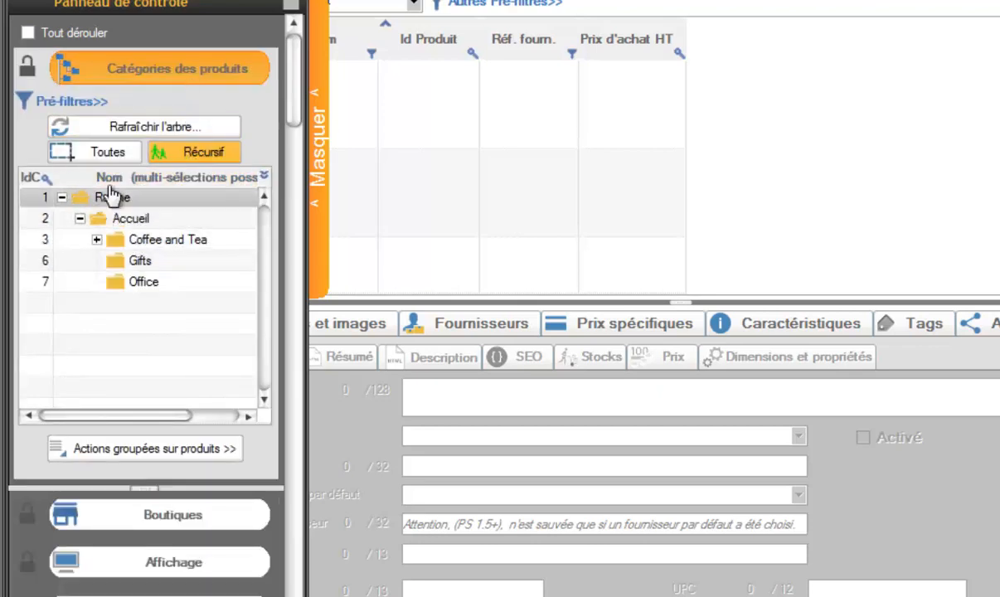
click(106, 156)
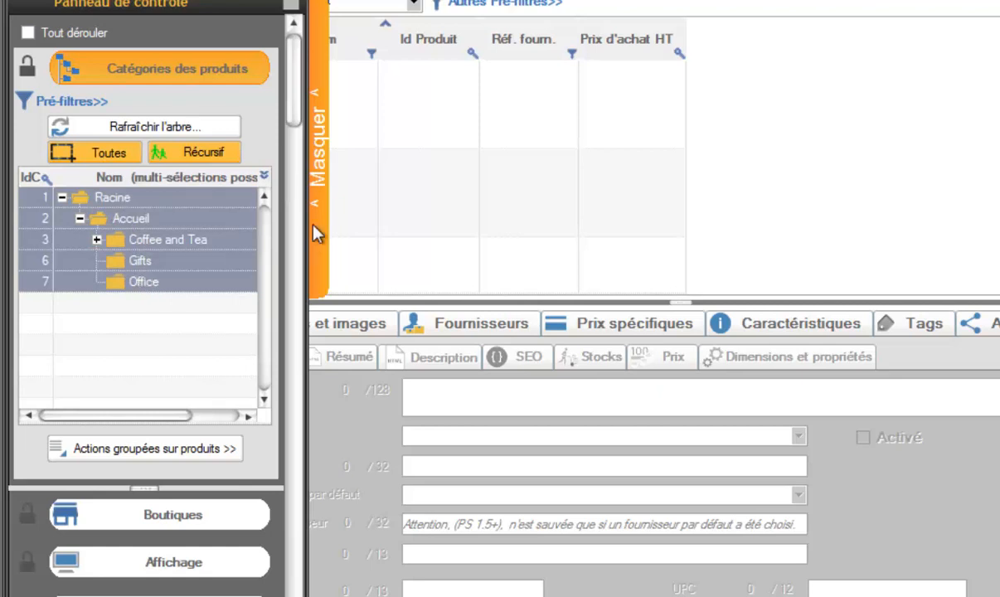
click(317, 170)
click(77, 5)
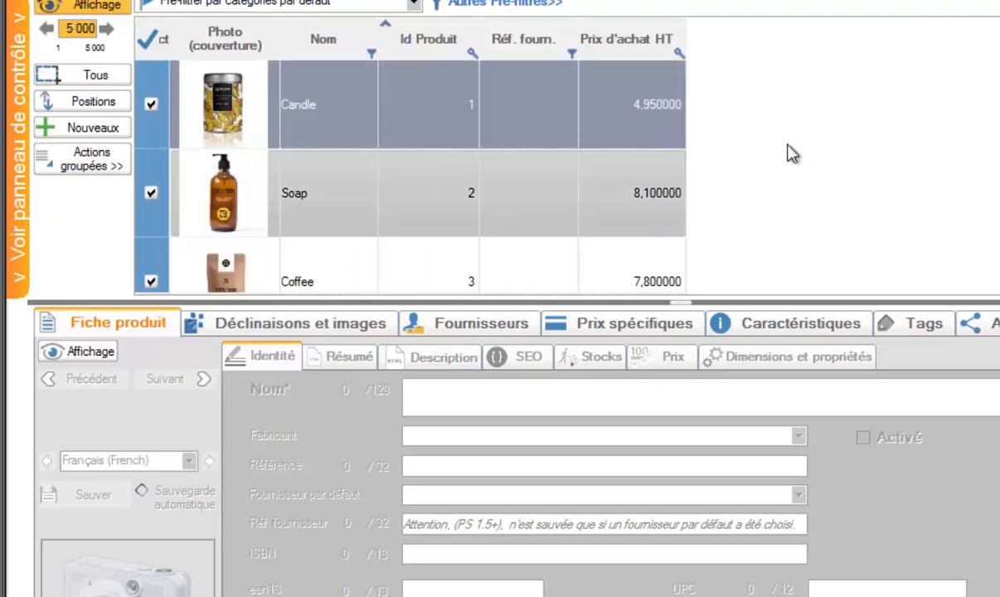
Look through the product list and widen its Réf. fourn. column to about 129.
scroll(410, 176, down, 3)
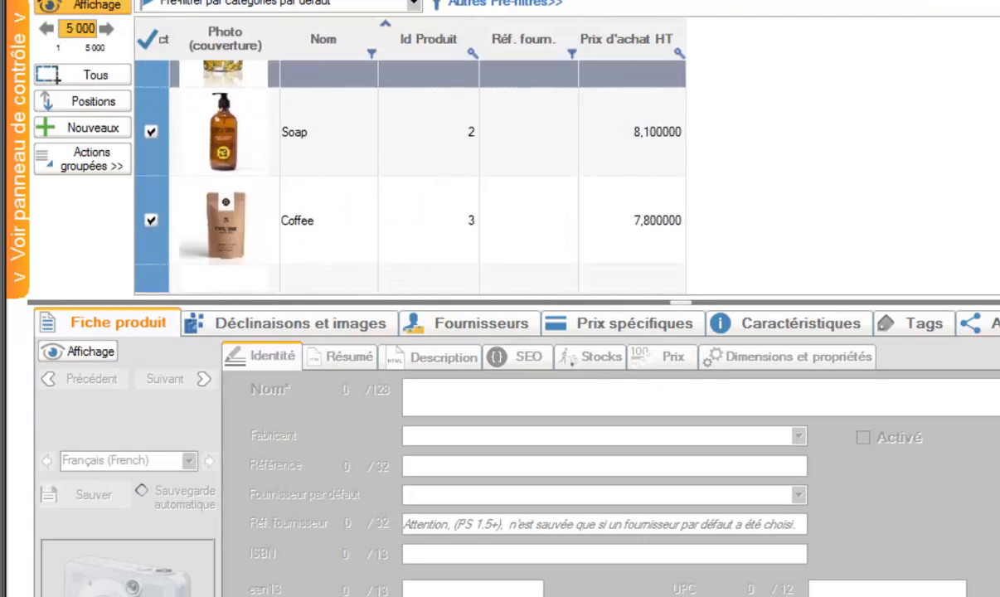
scroll(410, 177, down, 3)
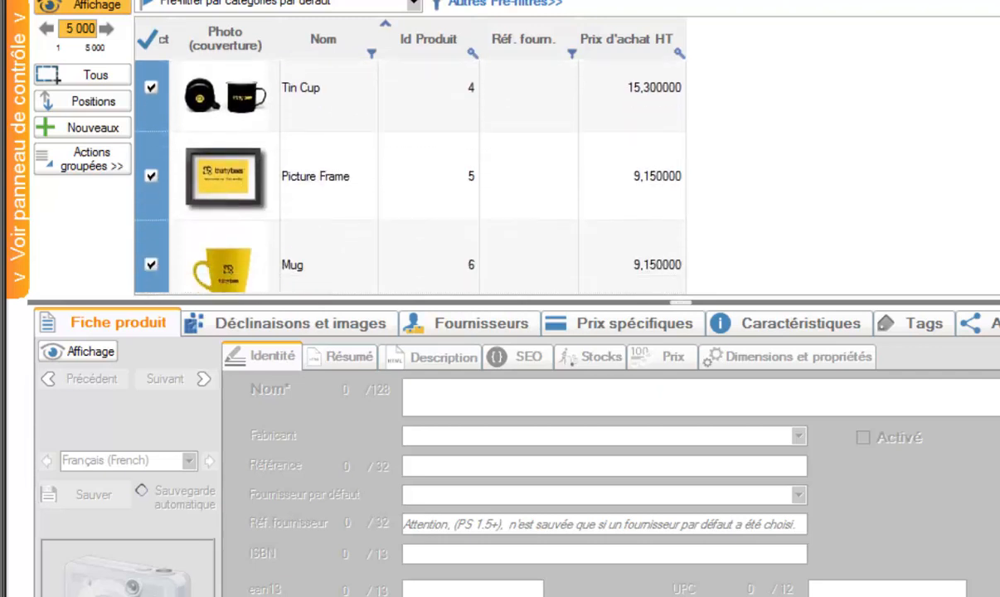
scroll(410, 177, down, 1)
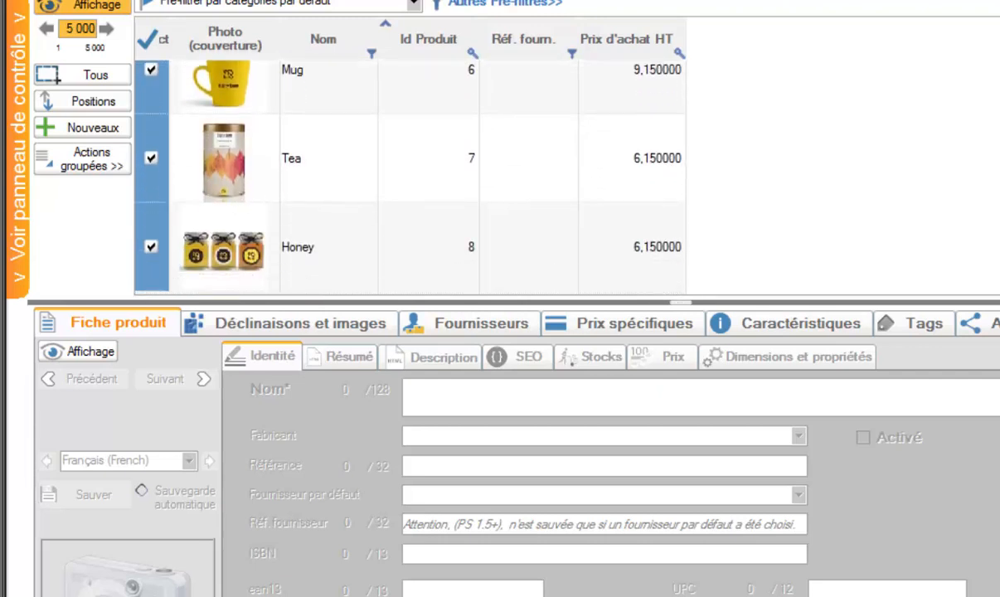
scroll(411, 177, up, 5)
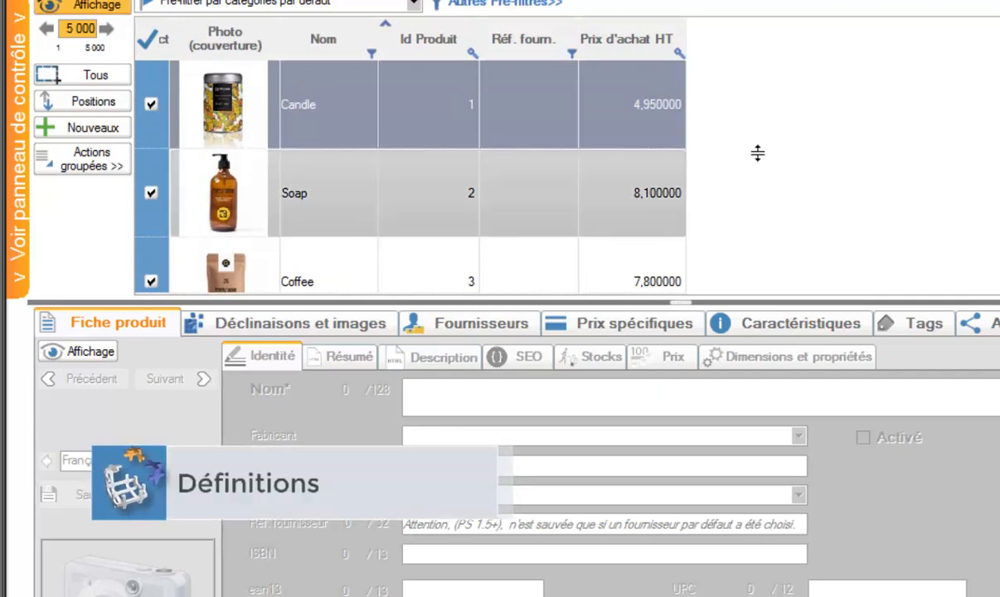
drag(581, 98, 617, 98)
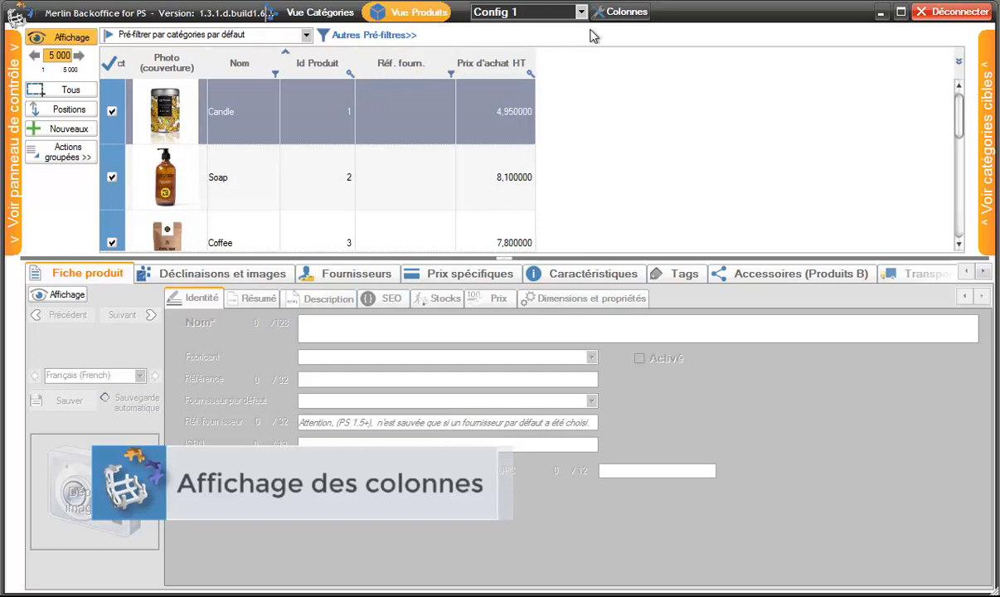
In the product table's column configuration, place Référence fournisseur, Fournisseur and Fabricant directly after Nom.
click(623, 13)
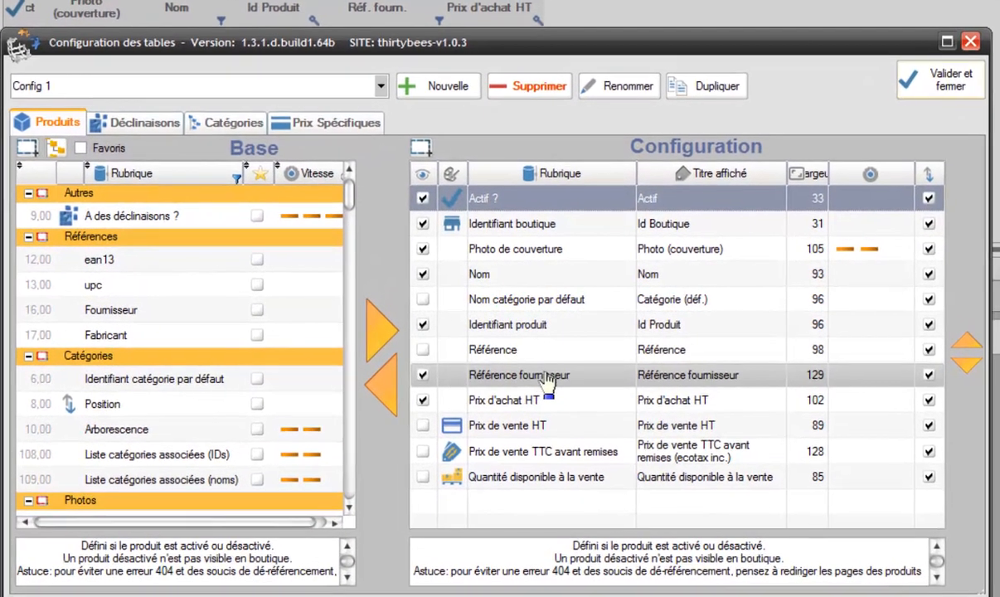
drag(542, 366, 266, 327)
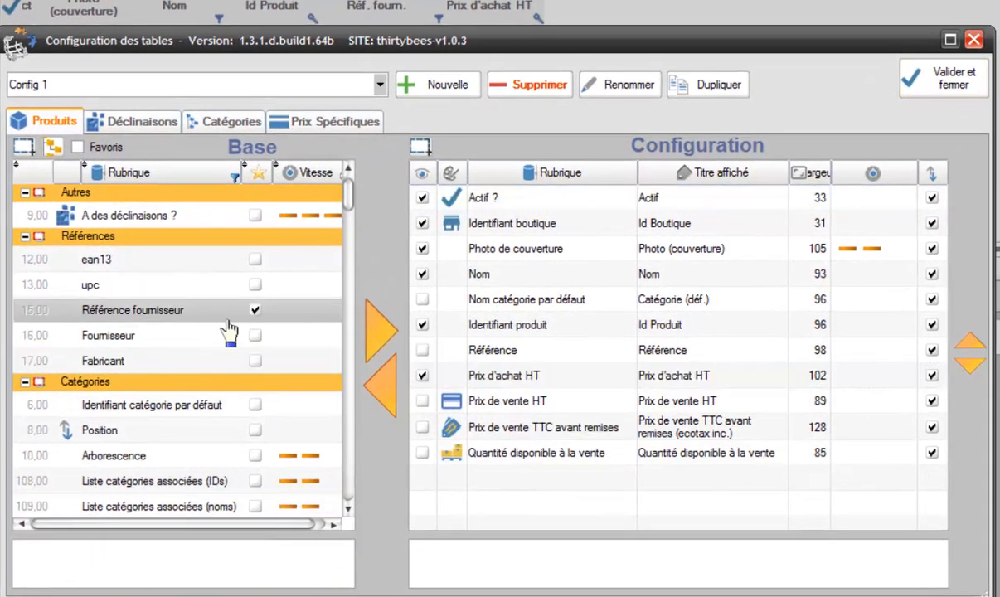
click(124, 315)
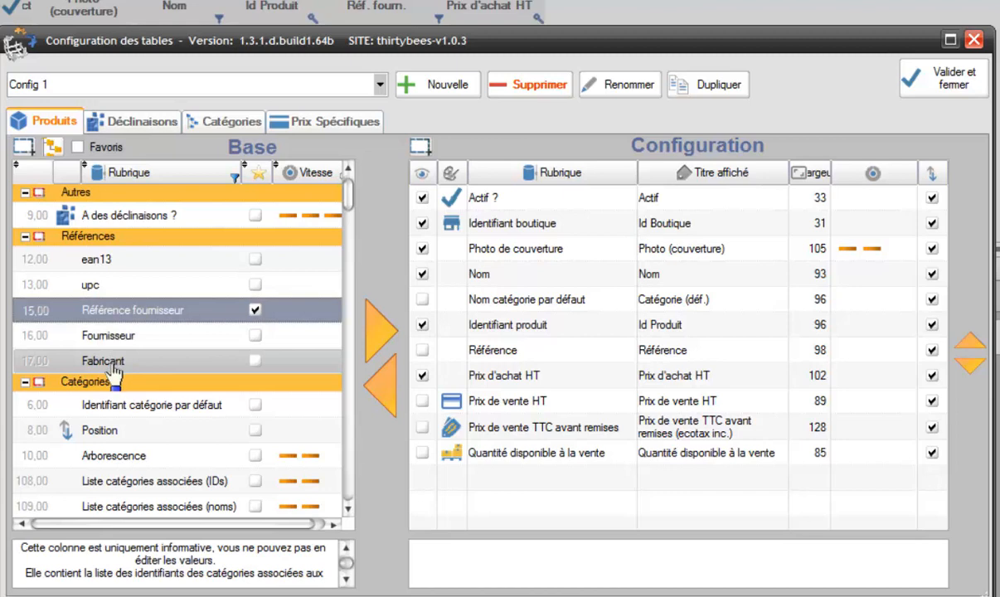
shift+click(114, 367)
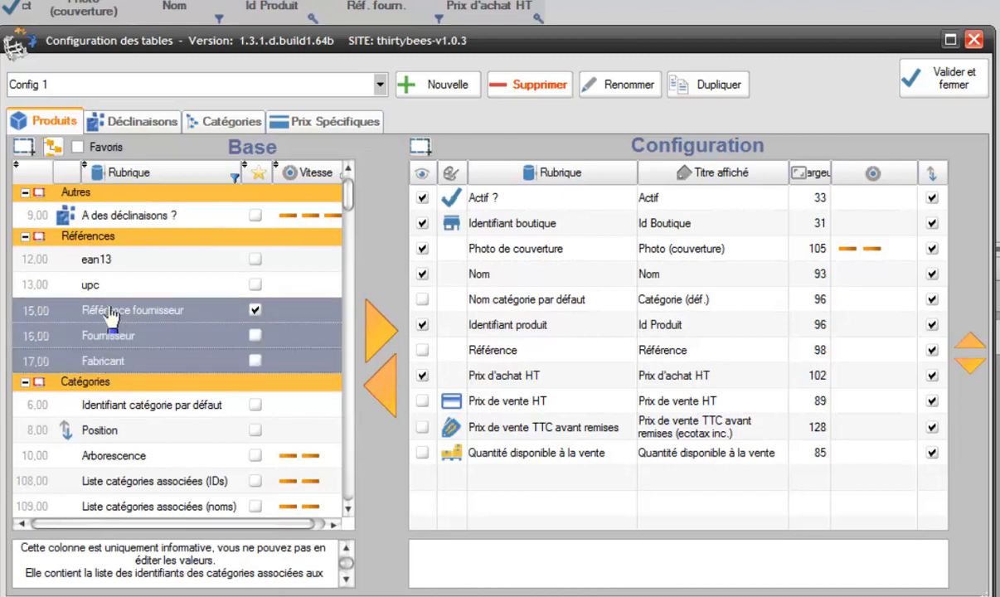
drag(112, 315, 518, 300)
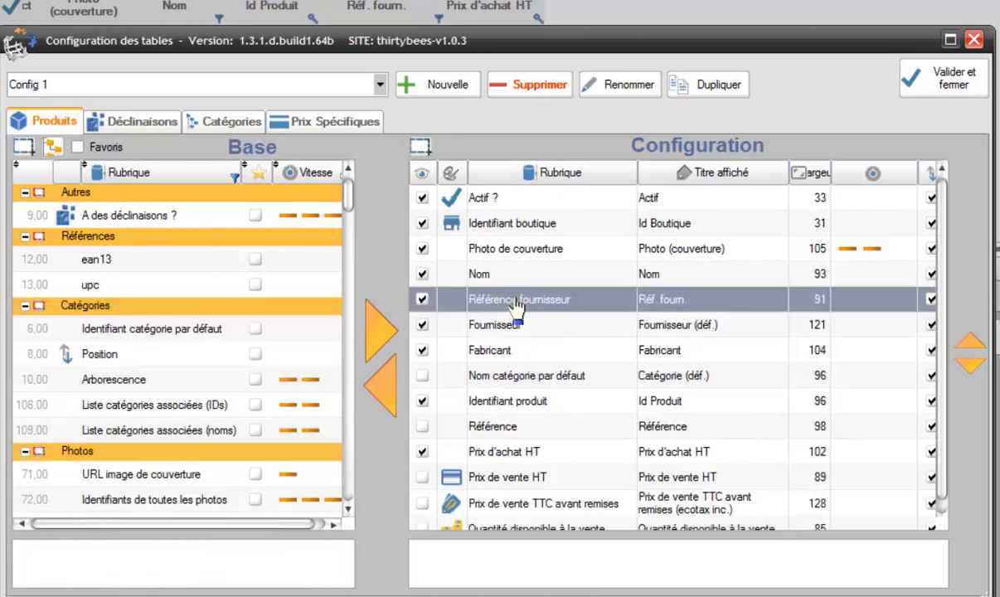
Remove Nom catégorie par défaut, Prix d'achat HT, both Prix de vente columns and Quantité disponible à la vente from Config 1, and apply the configuration.
click(478, 378)
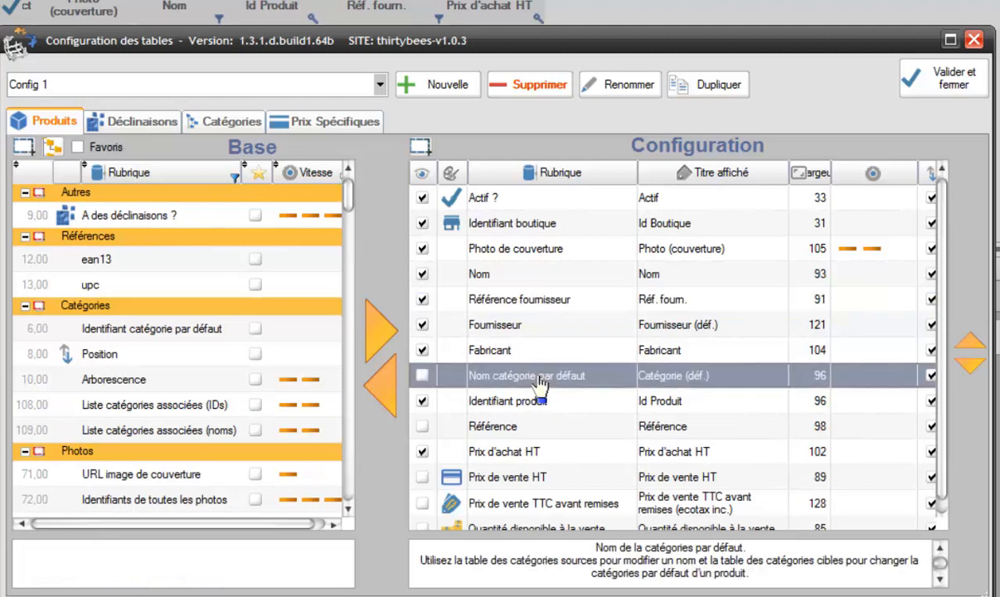
drag(464, 376, 322, 417)
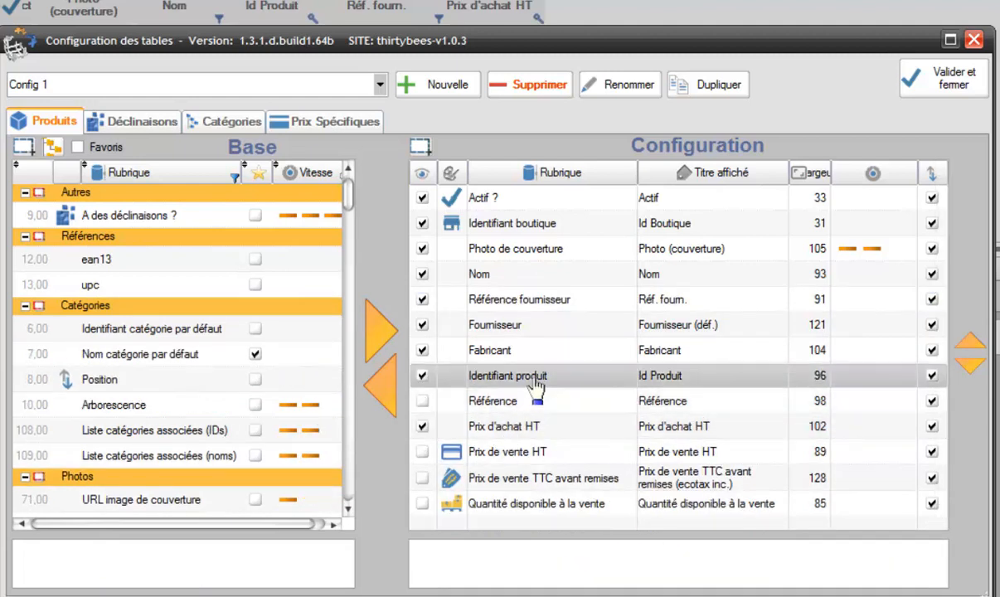
drag(475, 428, 245, 431)
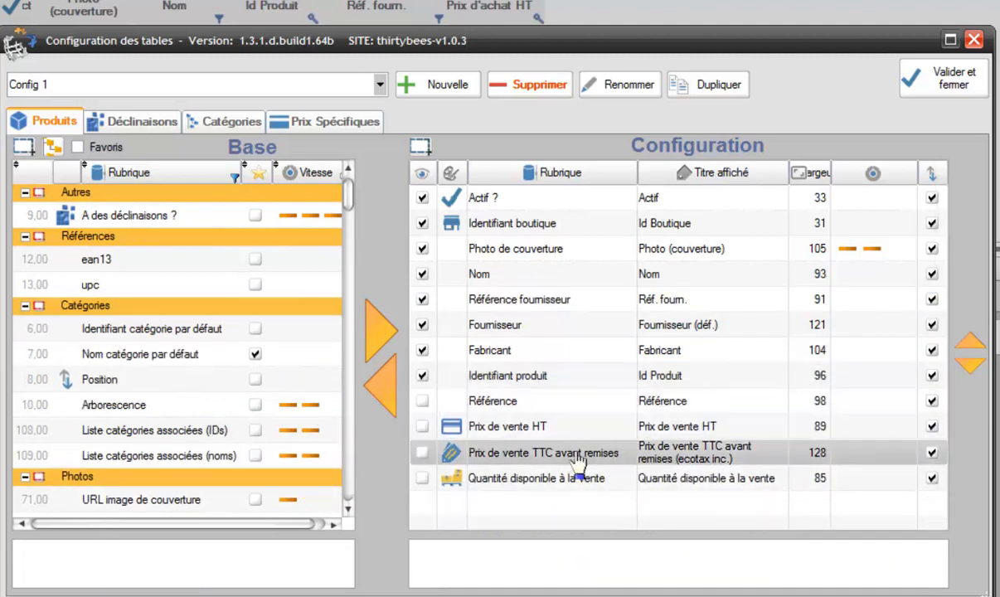
click(550, 434)
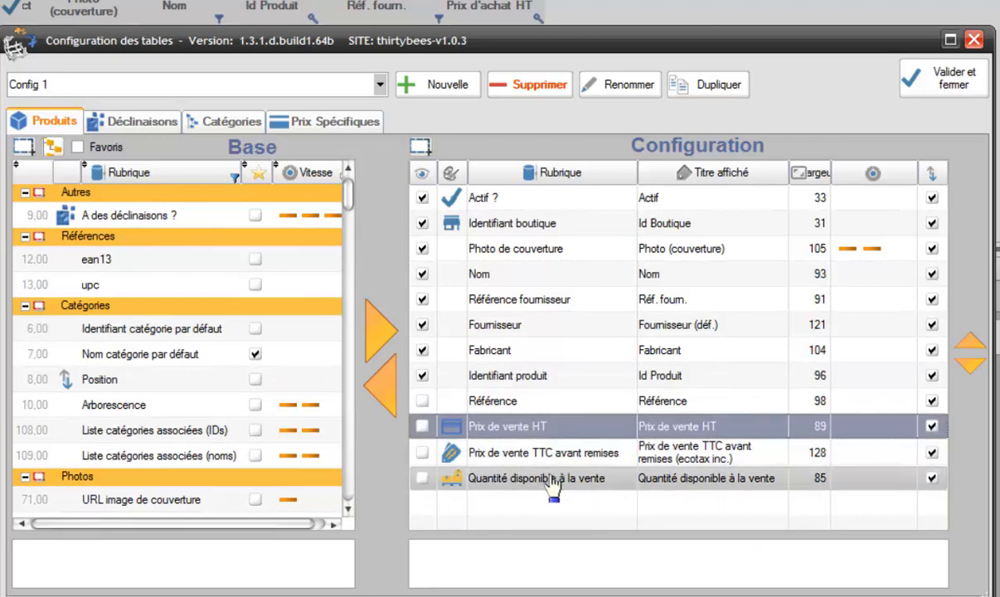
shift+click(553, 489)
drag(489, 437, 278, 410)
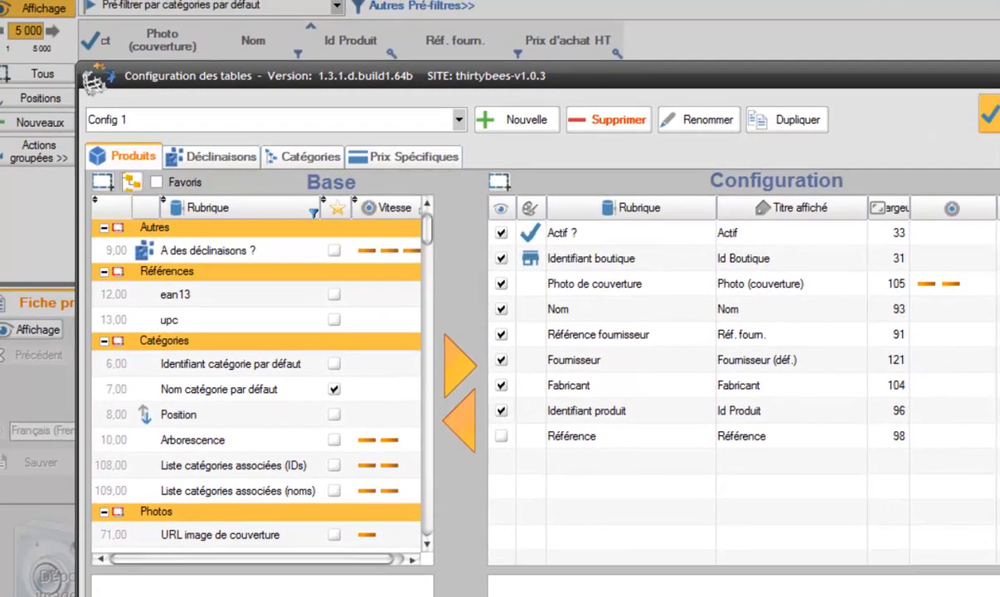
click(939, 81)
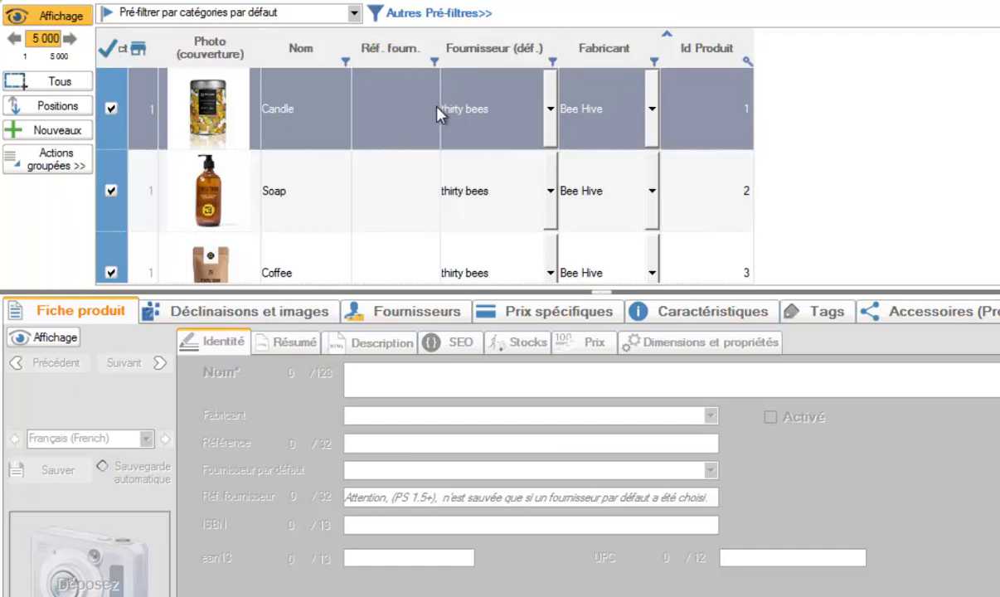
Widen the Réf. fourn. column and set the Candle product's default supplier to thirty bees.
drag(443, 106, 486, 105)
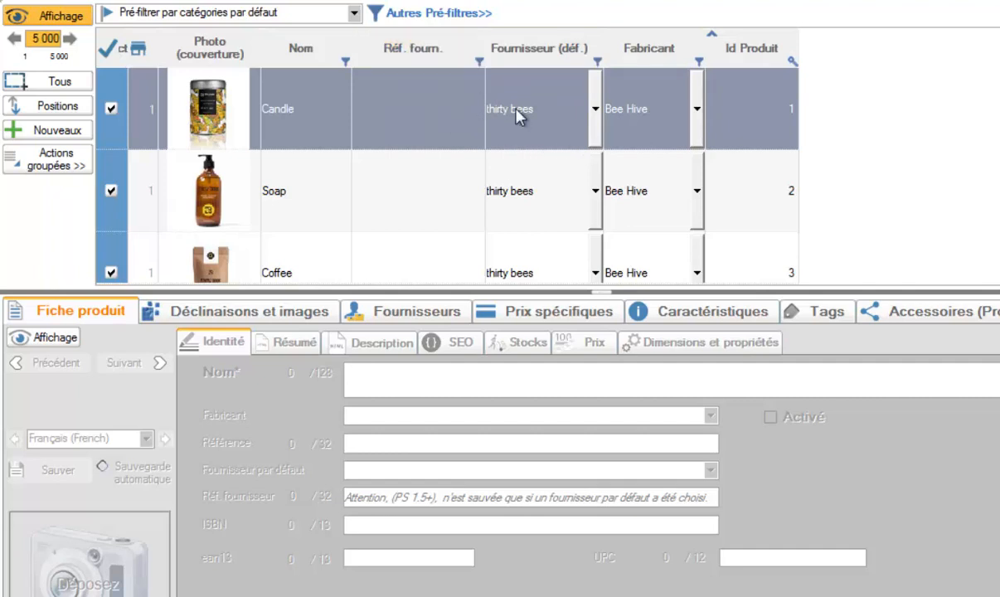
scroll(448, 175, down, 2)
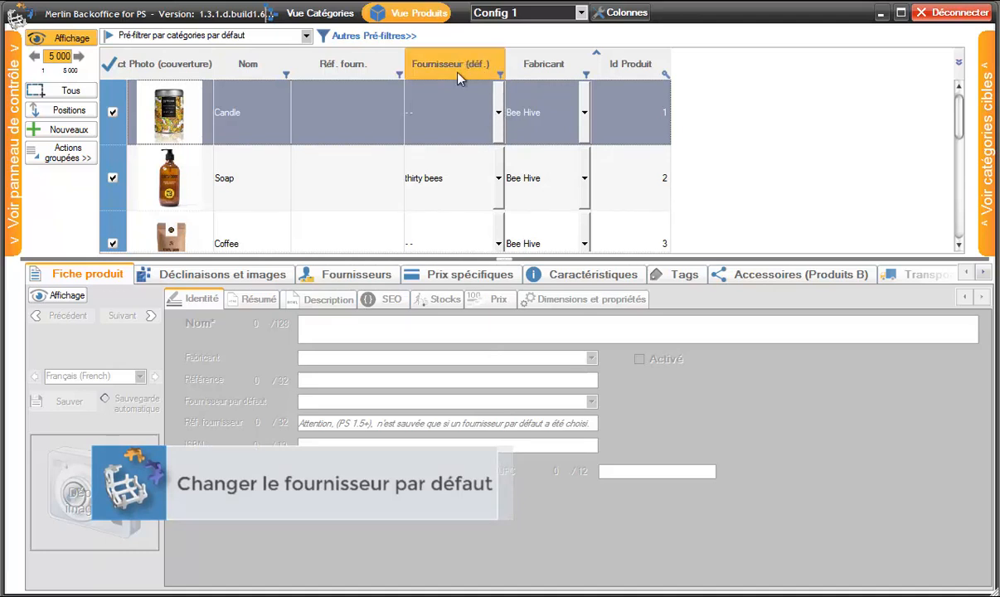
click(499, 115)
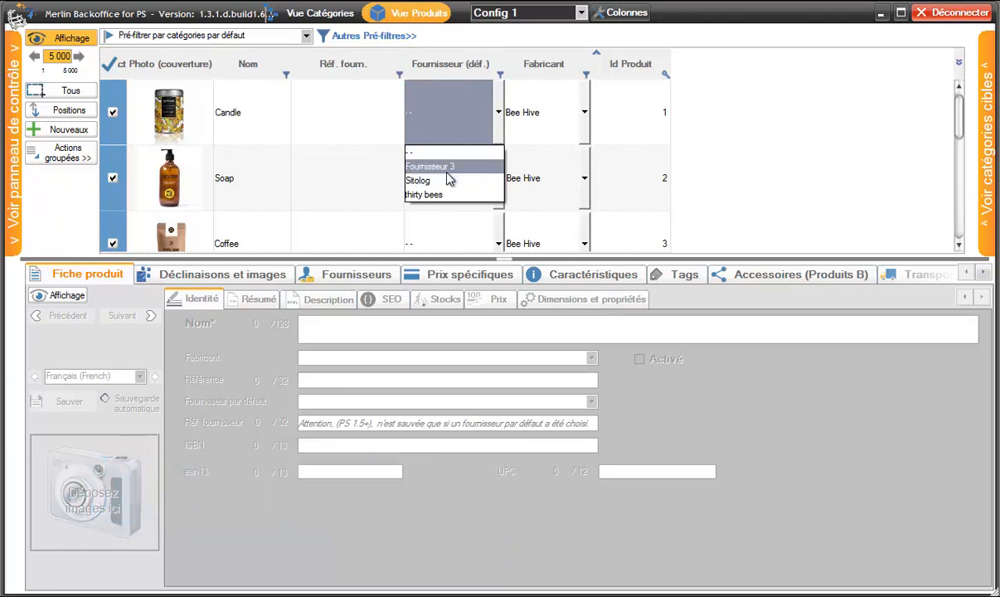
click(438, 195)
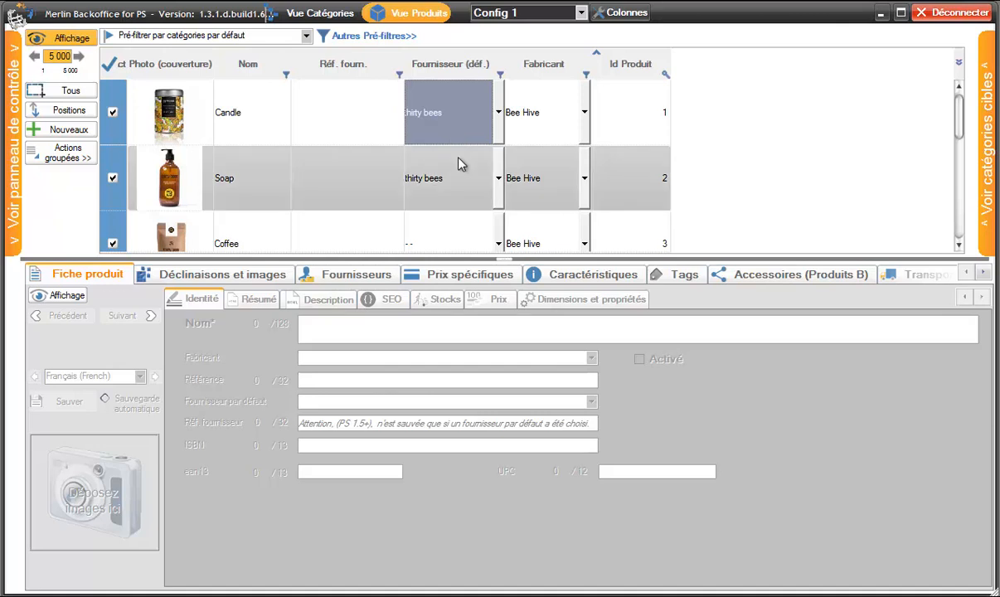
Apply Candle's default supplier "thirty bees" to the selected Candle and Coffee rows in bulk.
drag(958, 121, 954, 93)
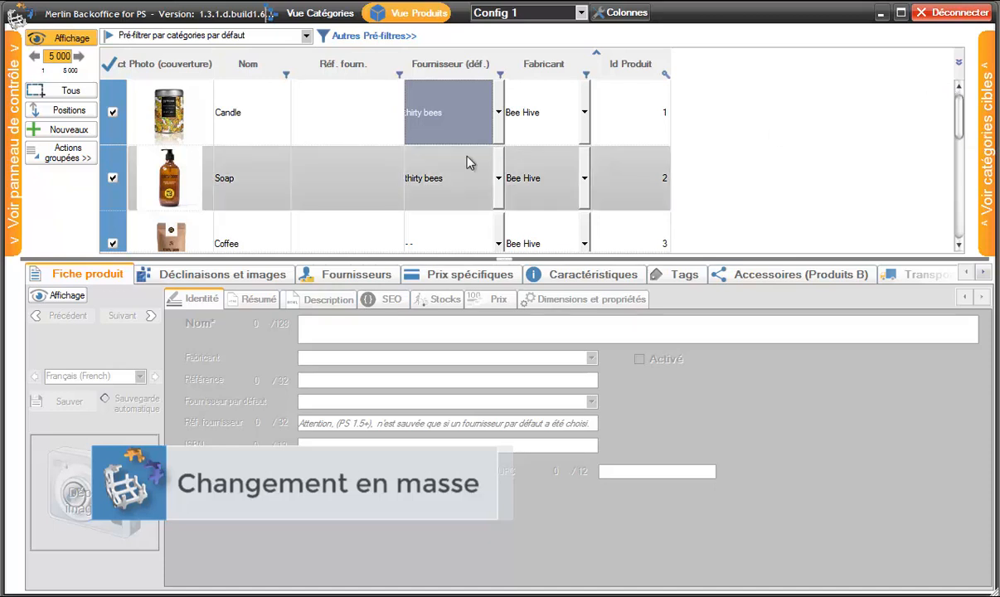
ctrl+click(452, 232)
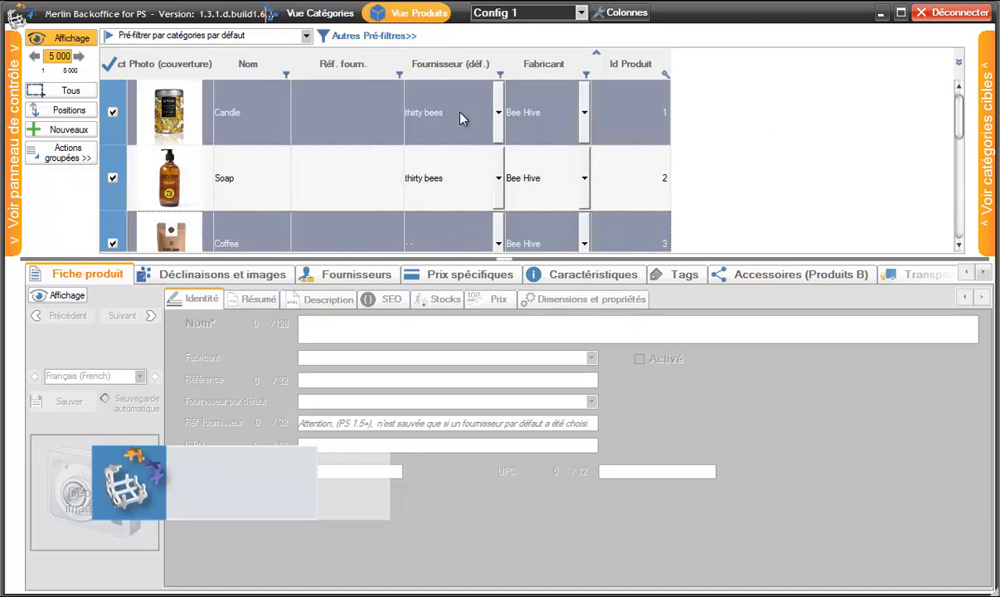
right_click(433, 117)
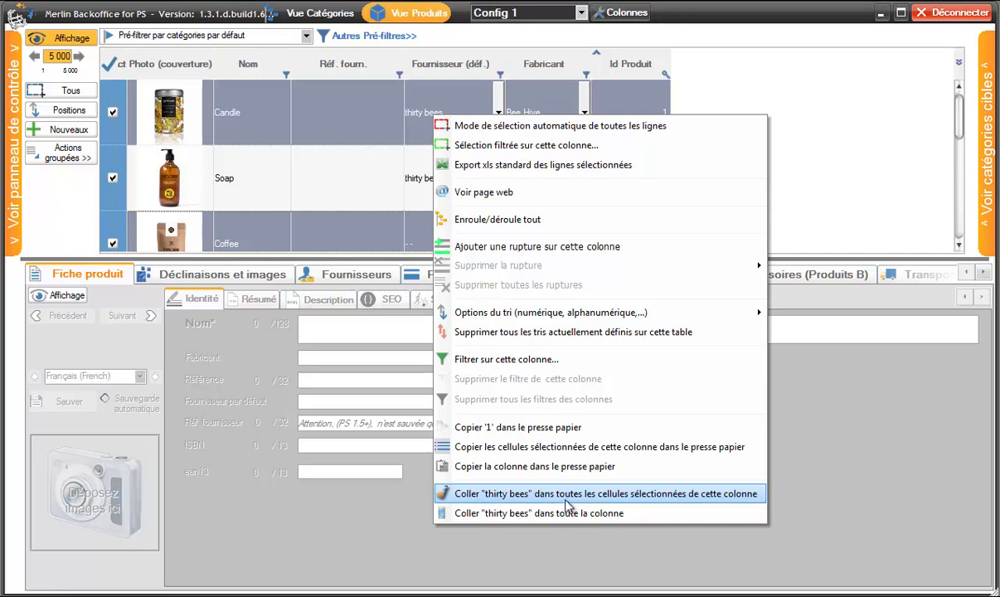
click(601, 496)
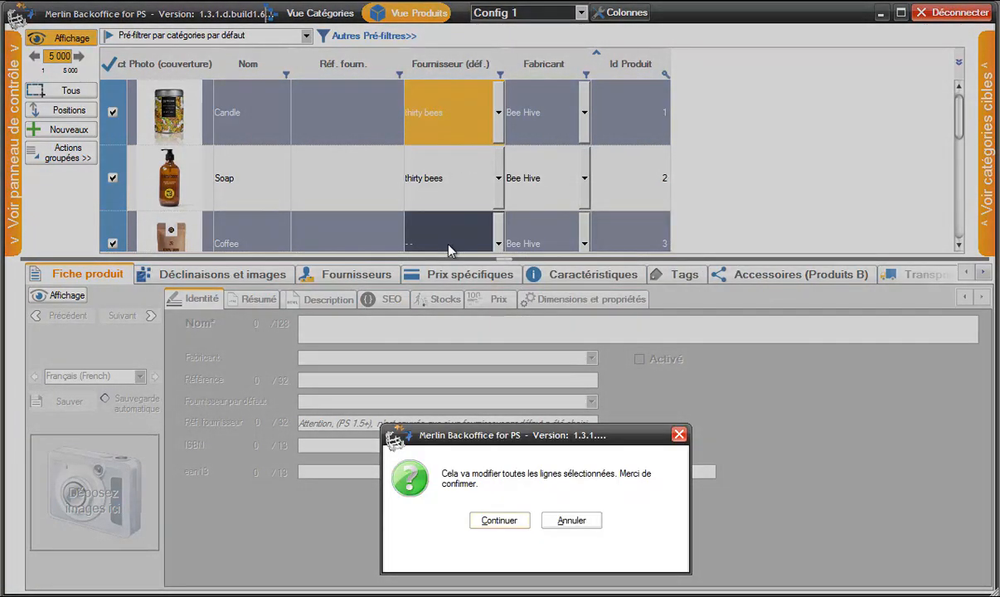
click(509, 524)
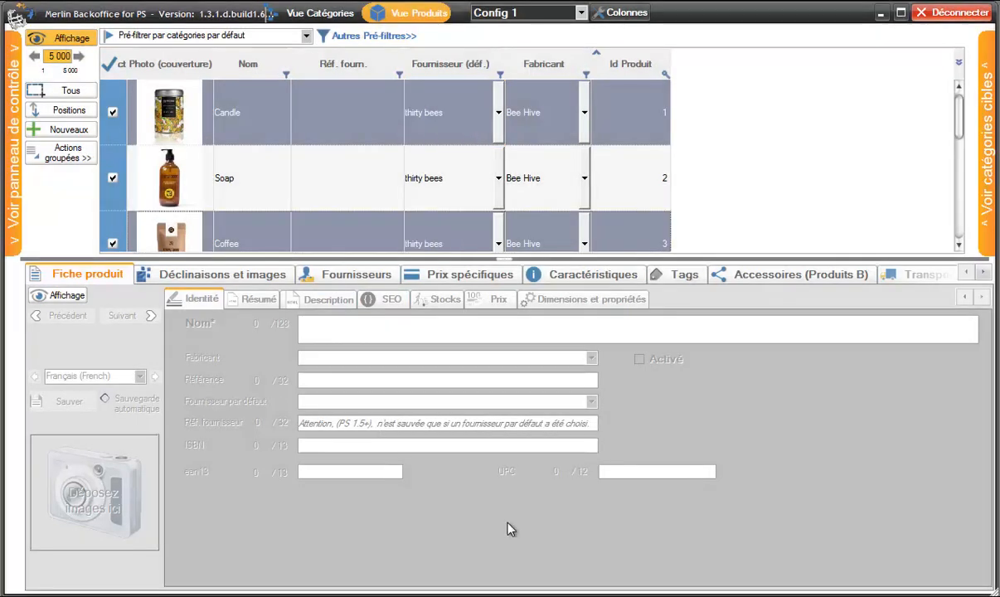
Set the Tin Cup product's default supplier to Sitolog.
drag(958, 125, 955, 172)
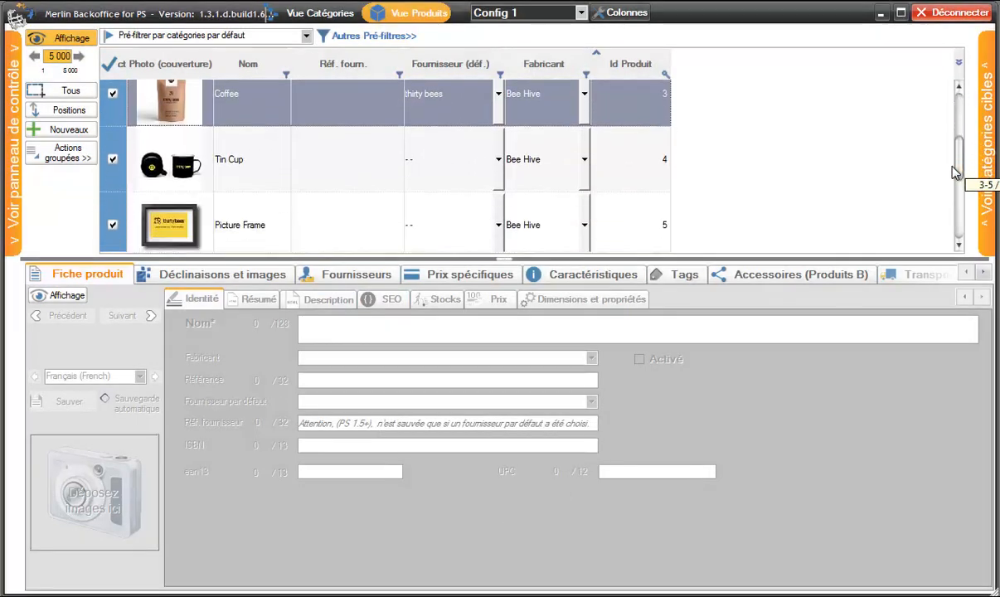
click(497, 162)
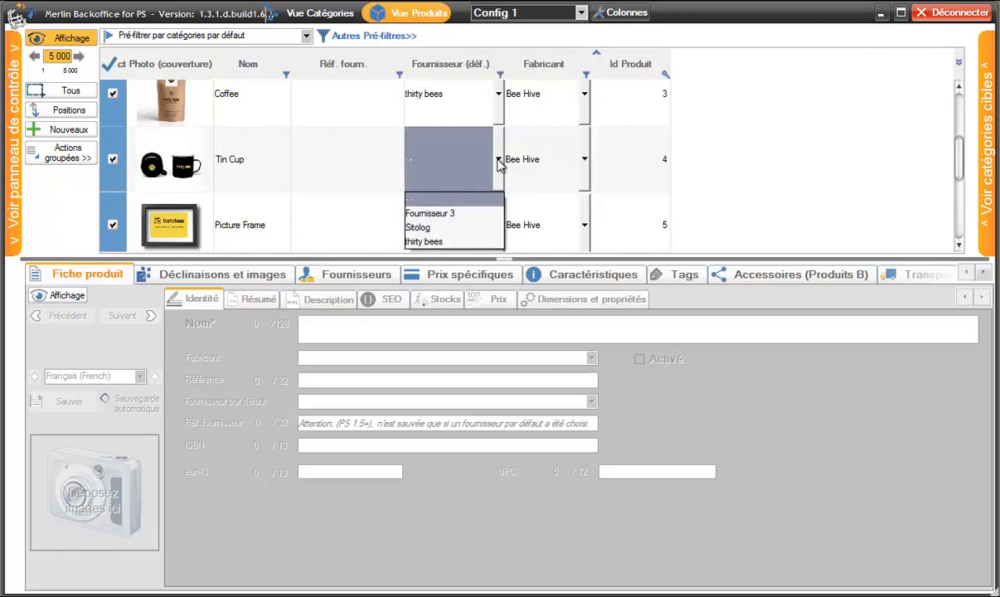
click(473, 227)
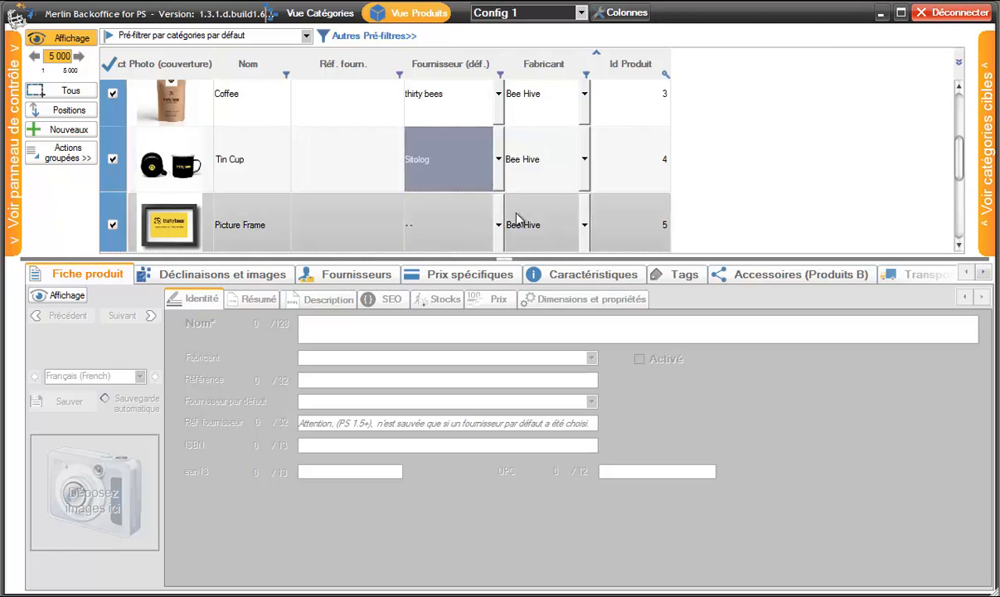
Set the Candle product's manufacturer (Fabricant) to BMW.
drag(958, 160, 957, 124)
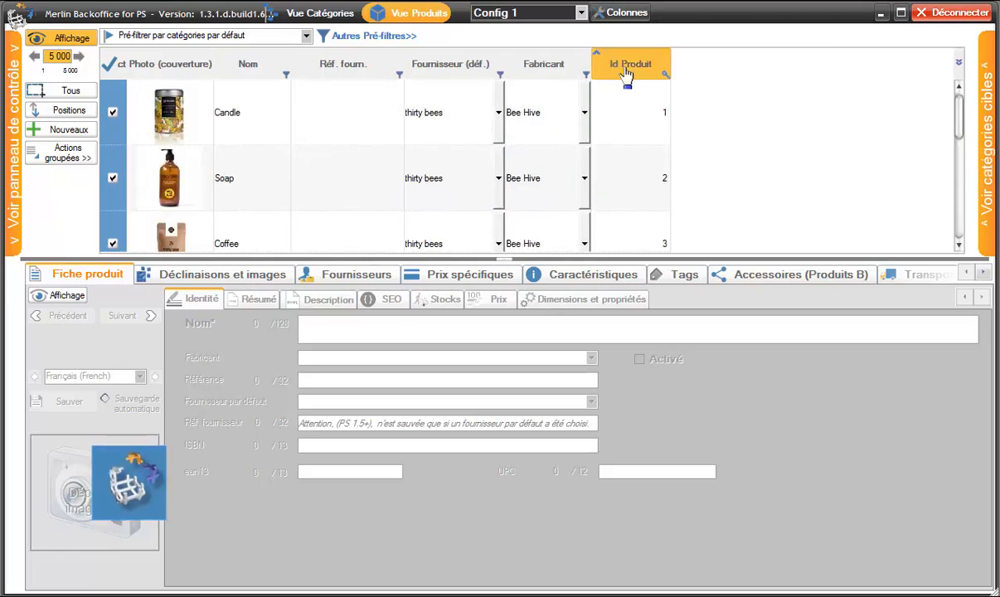
click(549, 138)
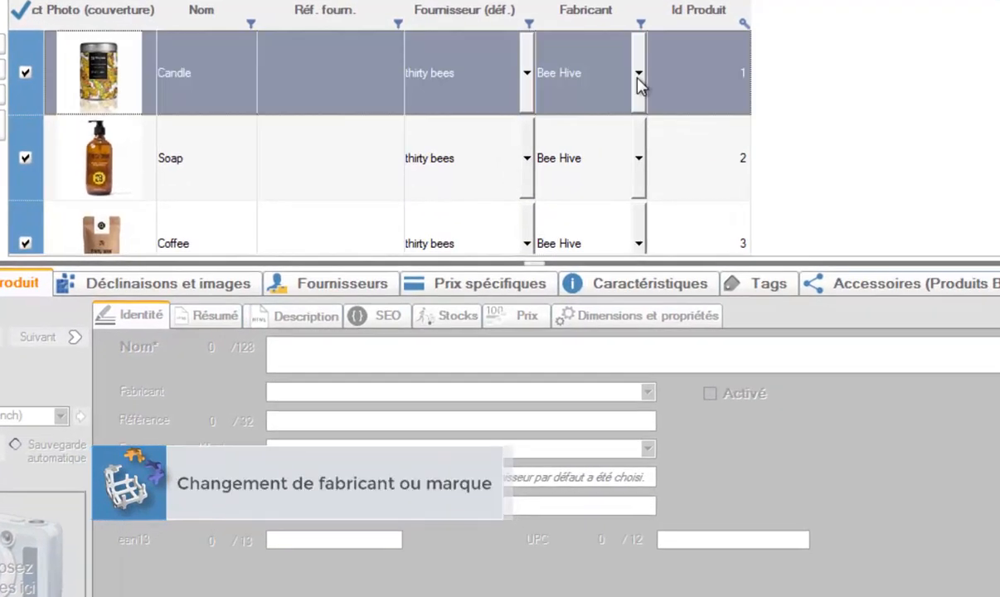
click(637, 75)
click(568, 163)
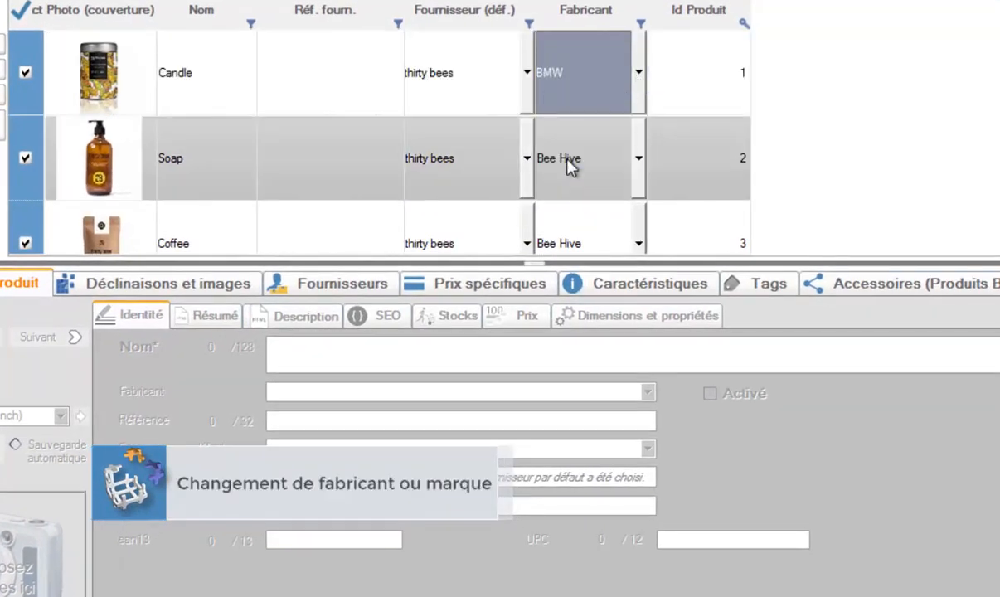
Apply Candle's manufacturer "BMW" to all the product rows of the Fabricant column in bulk and confirm the change.
right_click(603, 92)
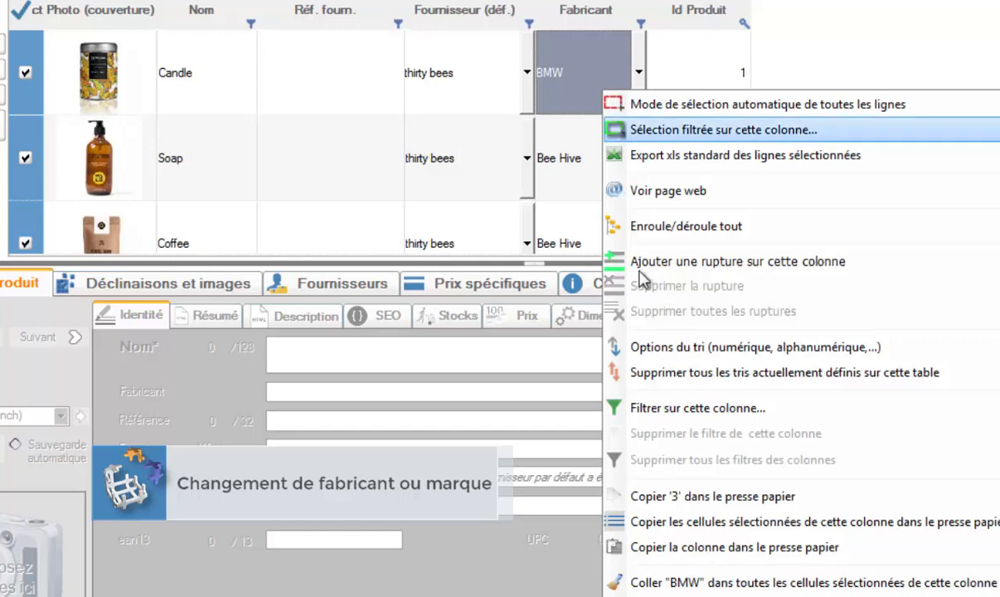
click(755, 594)
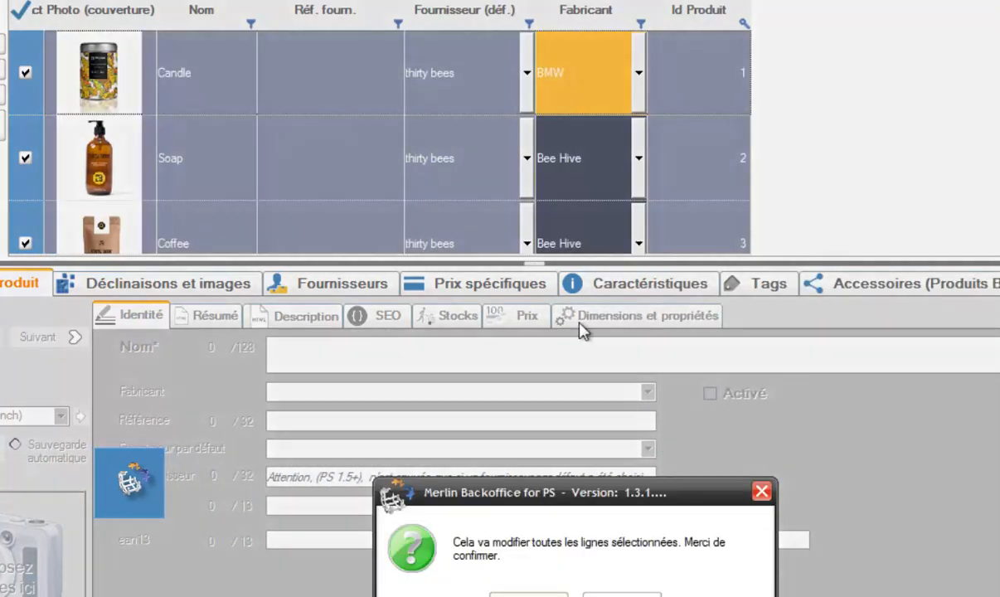
click(528, 596)
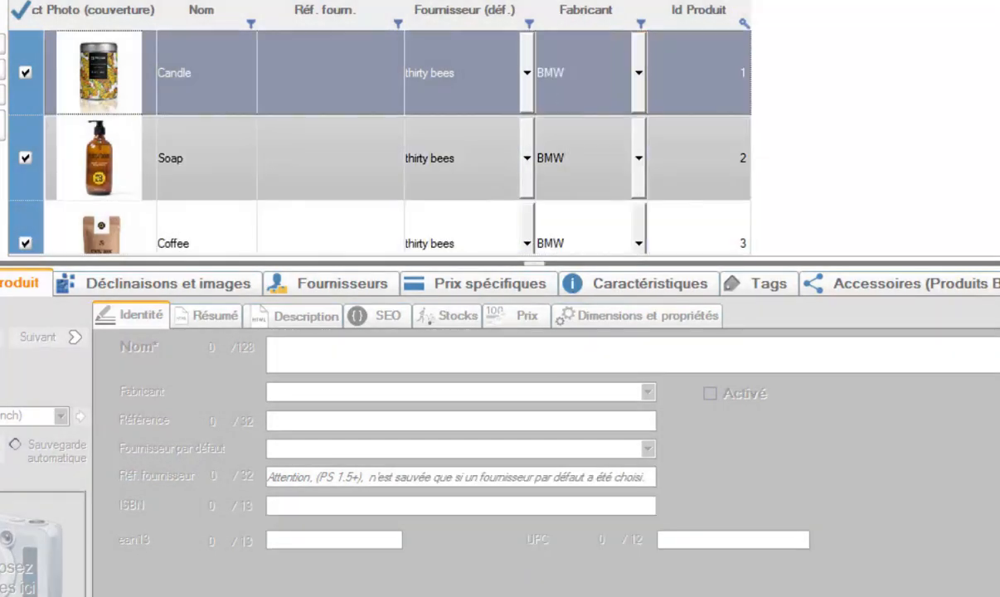
scroll(572, 147, down, 1)
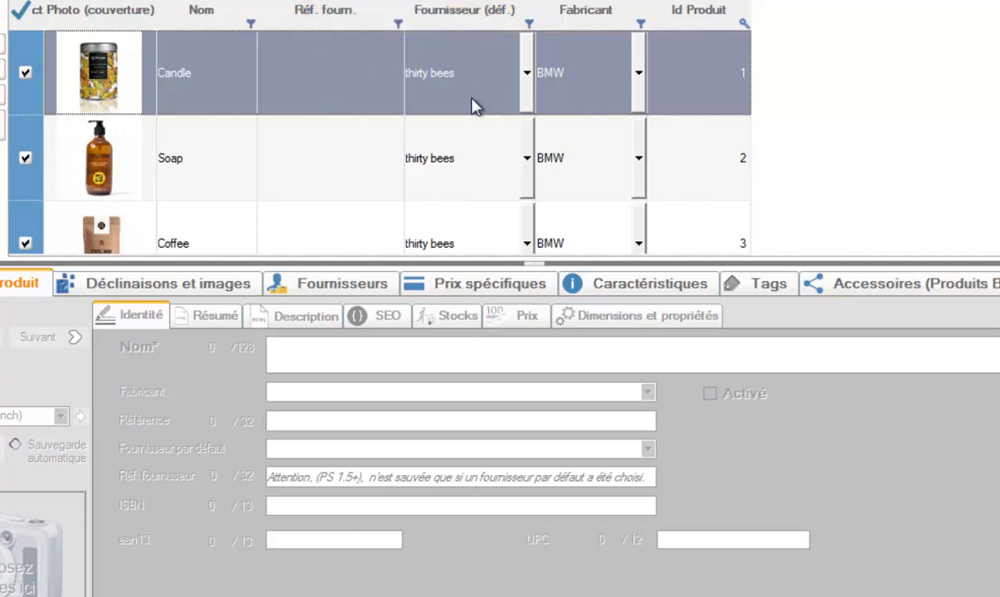
Enter "Ma ref" as the Candle product's supplier reference in the Réf. fourn. column.
click(315, 77)
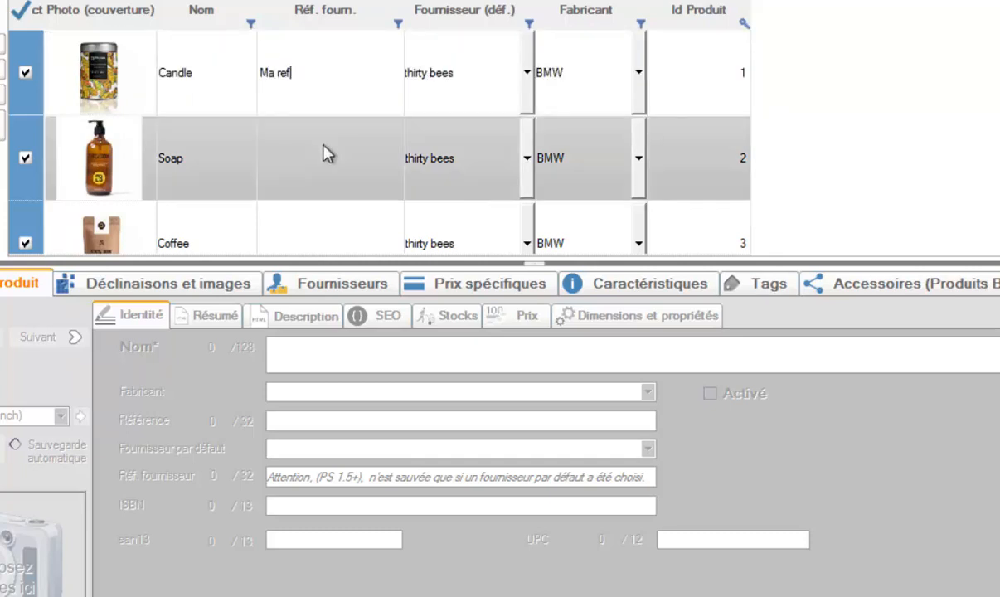
click(329, 163)
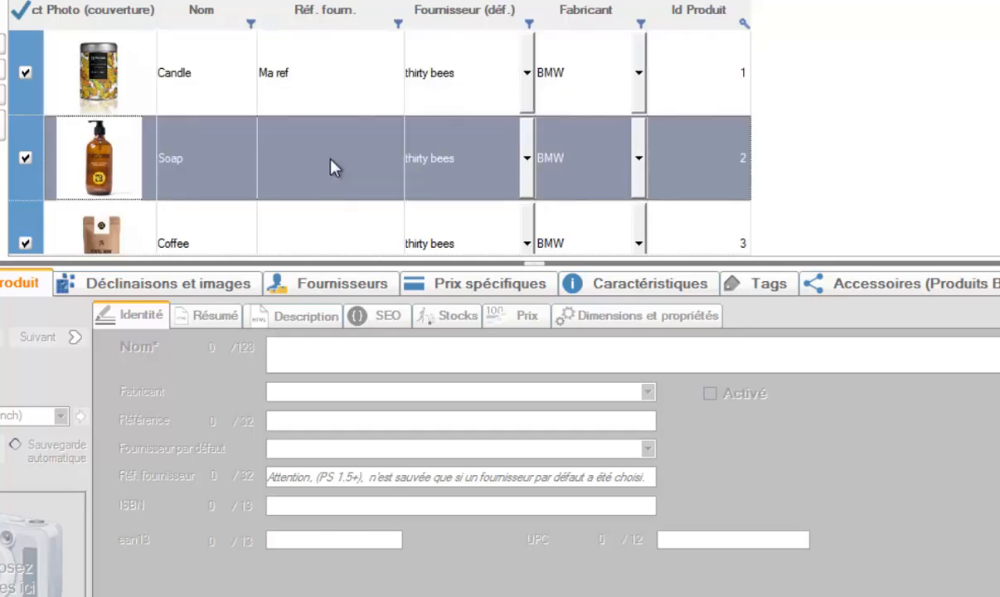
right_click(317, 81)
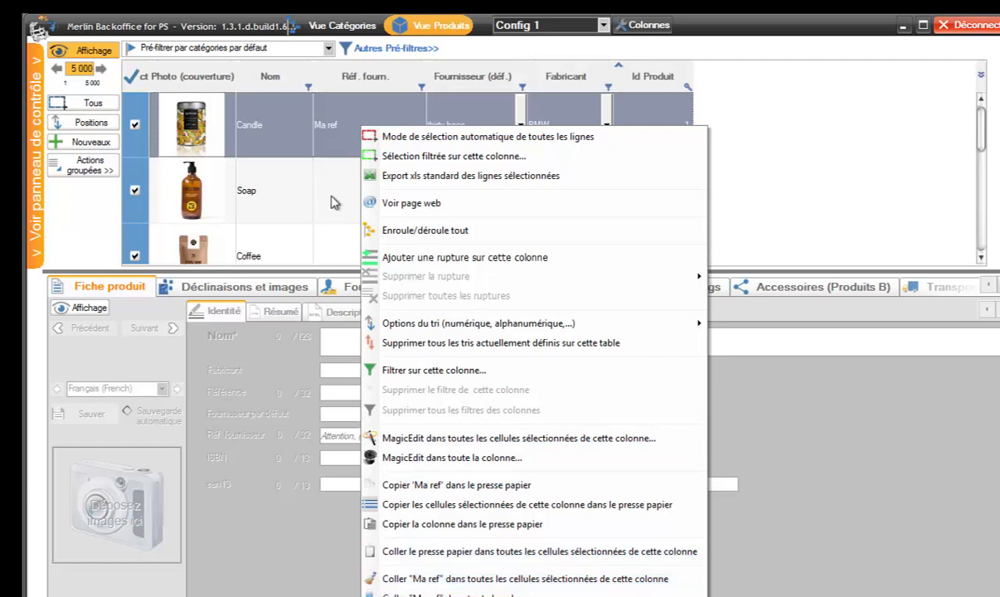
click(334, 202)
Open MagicEdit for the whole Réf. fourn. column and leave the "Supprimer le contenu existant" action disabled.
click(322, 117)
right_click(323, 117)
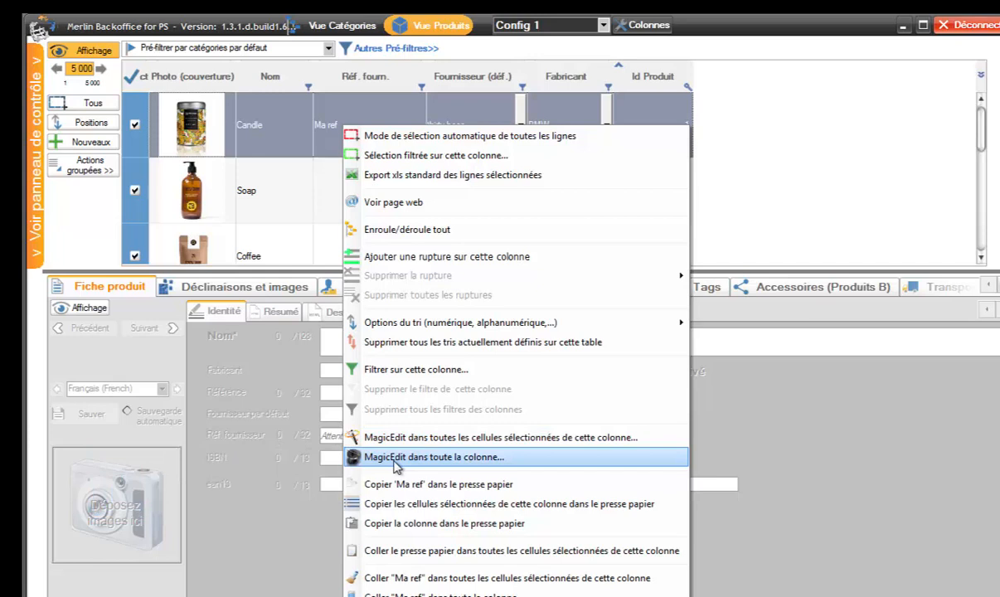
click(396, 463)
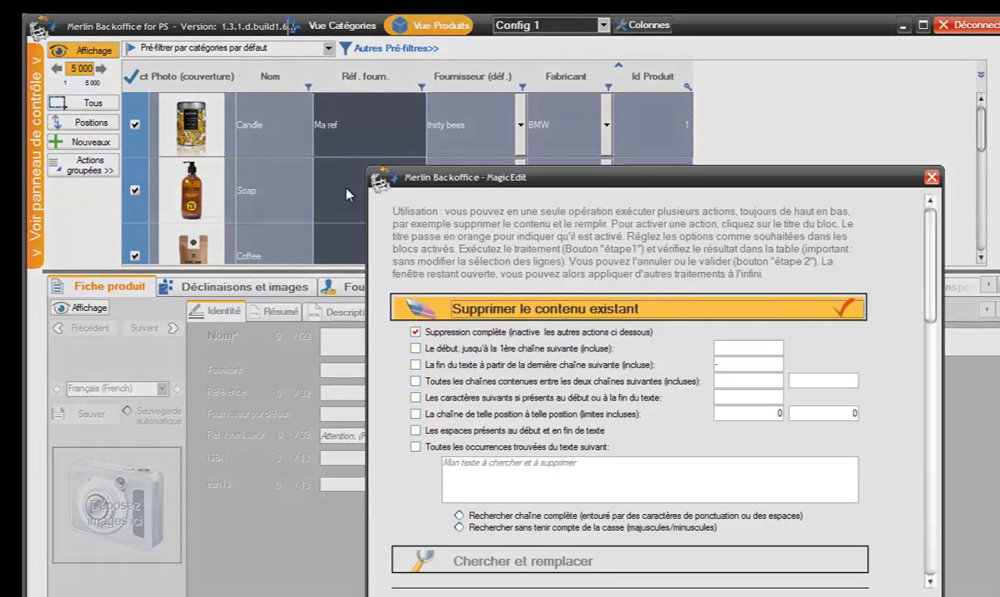
click(497, 300)
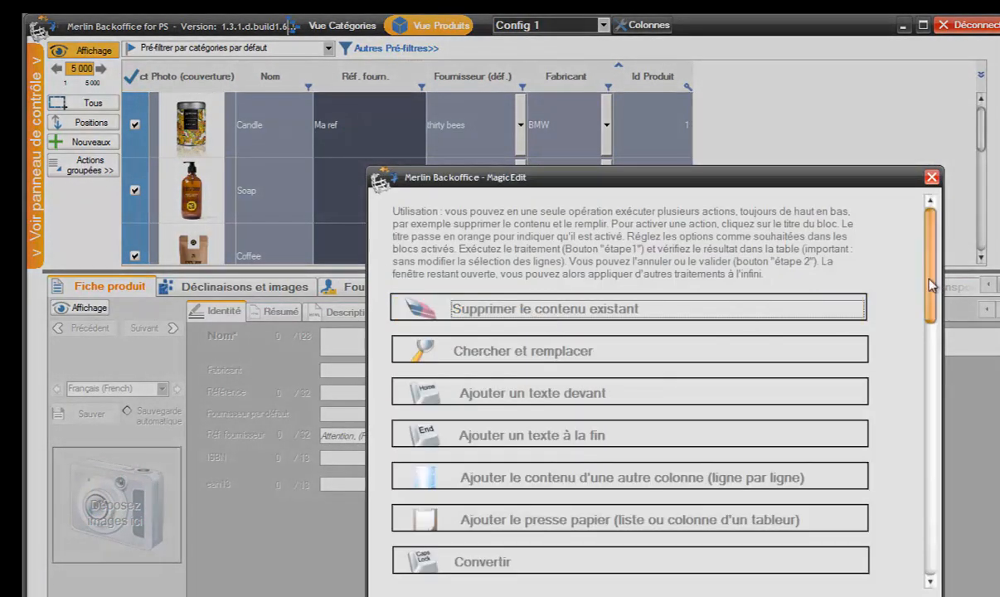
click(604, 320)
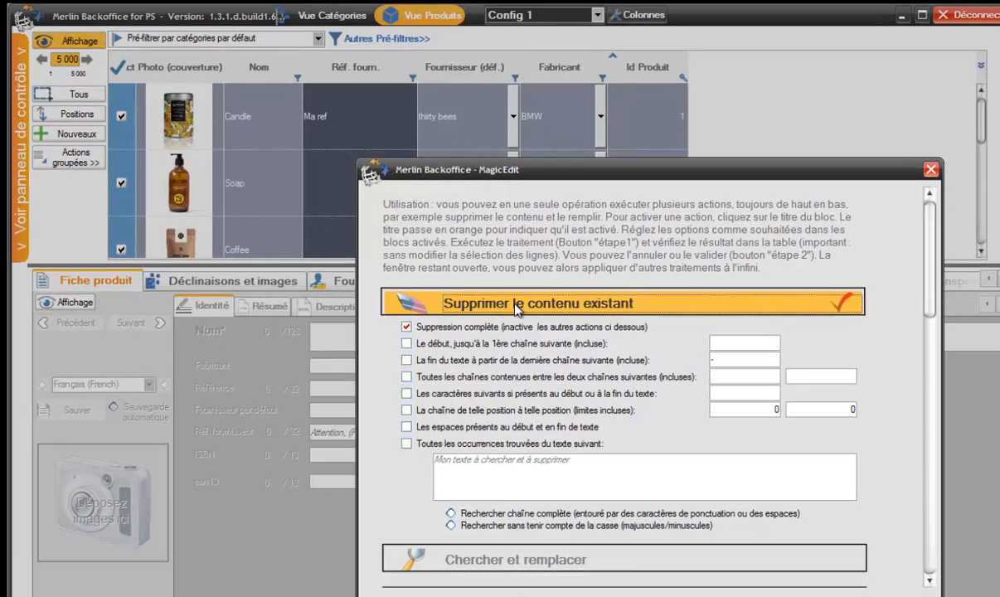
click(510, 308)
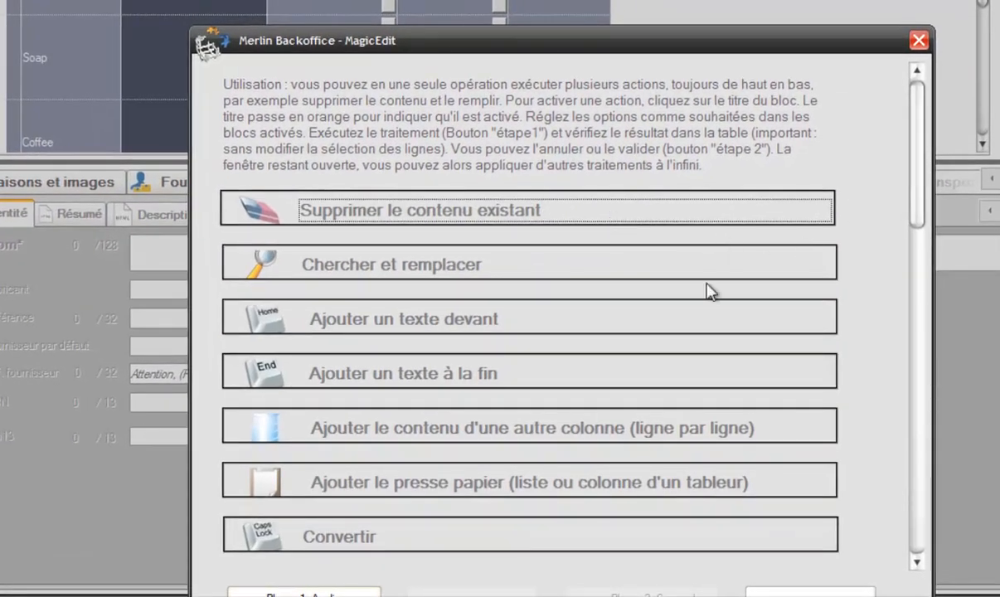
Enable adding text in front of the references and replace the prefix text with "REF-".
click(365, 308)
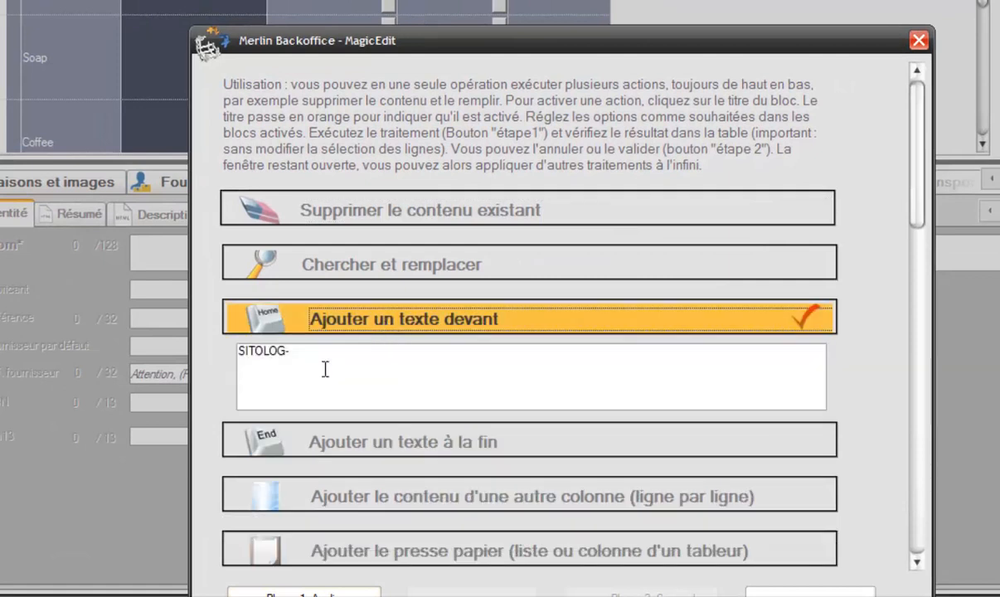
drag(306, 357, 226, 353)
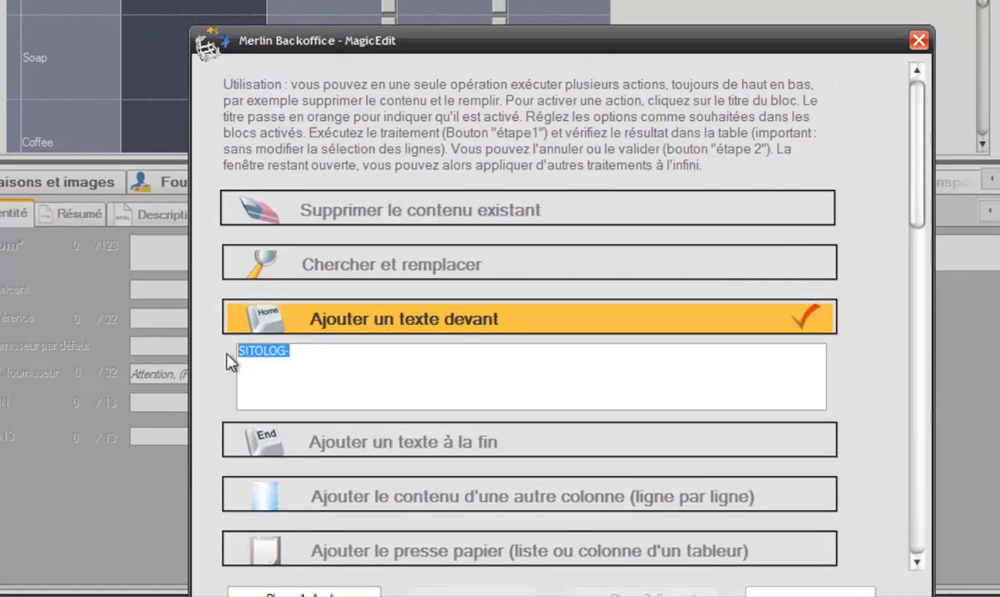
text(REF-)
Configure the index sequence added at the end of the references with first value 1 and increment 5.
drag(917, 203, 919, 311)
double_click(441, 403)
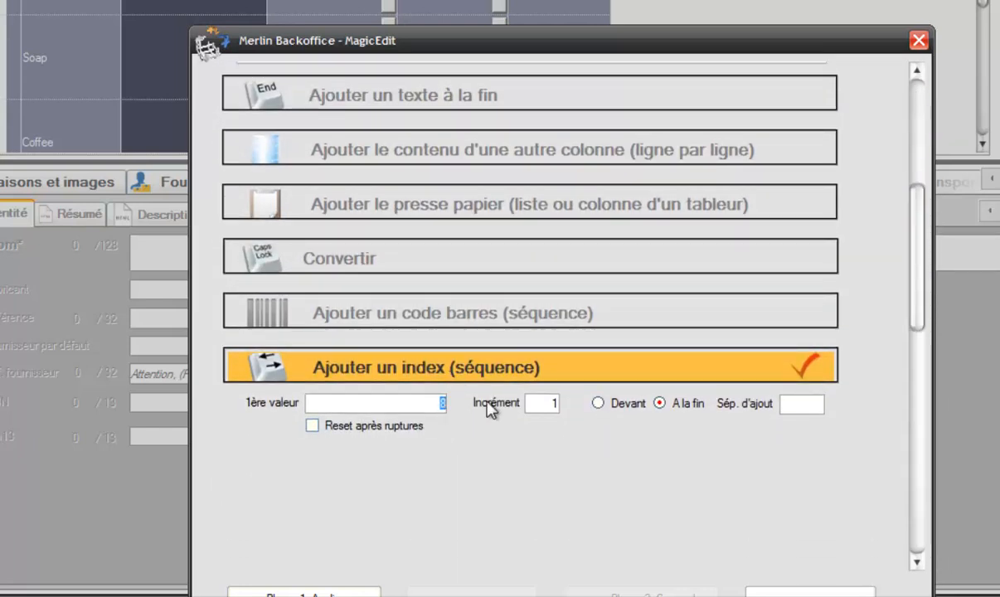
double_click(554, 403)
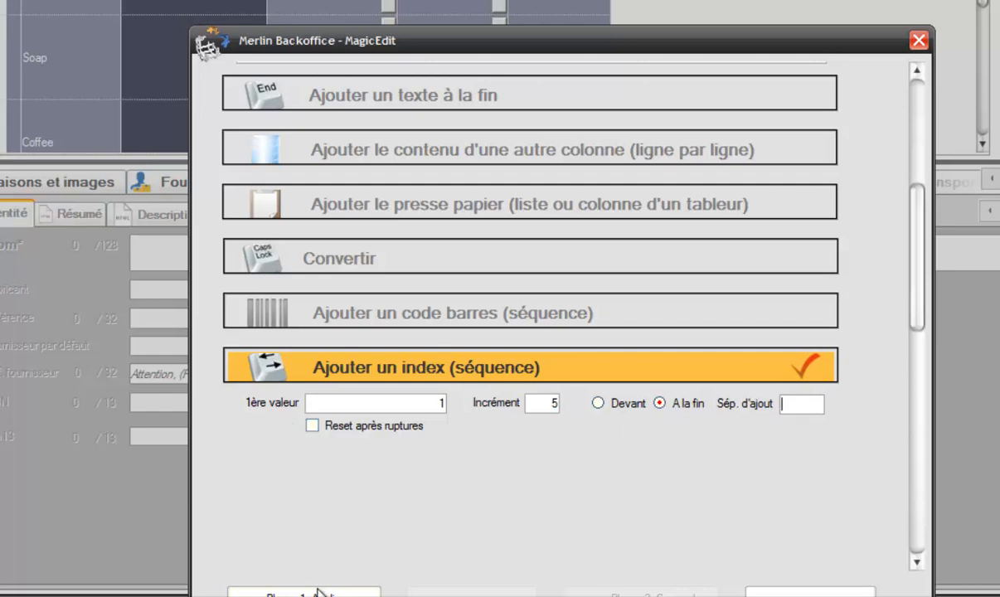
Try the MagicEdit changes on the selected rows, check the resulting supplier references in the table and cancel the modifications.
drag(544, 52, 552, 0)
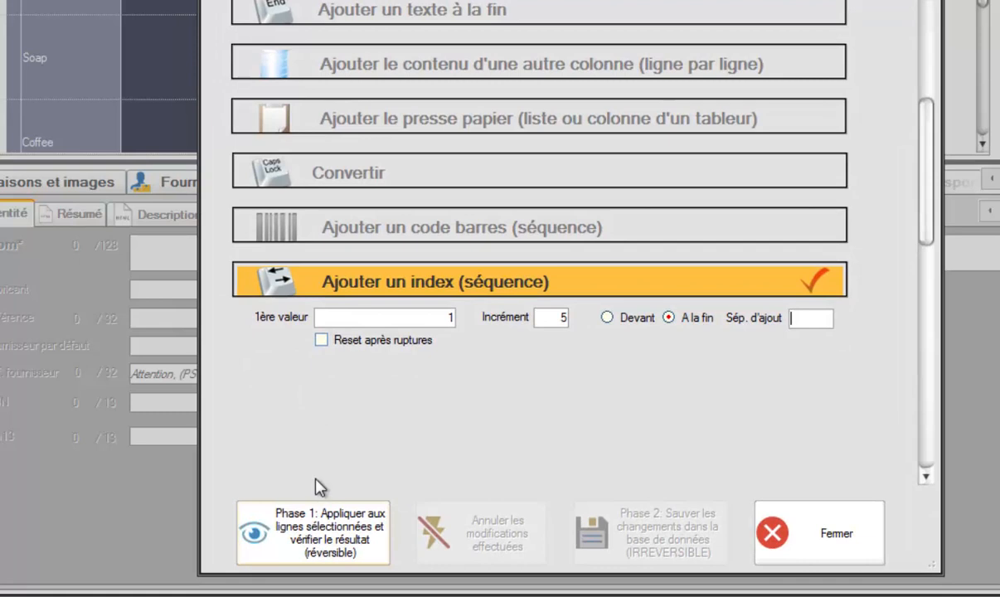
click(320, 531)
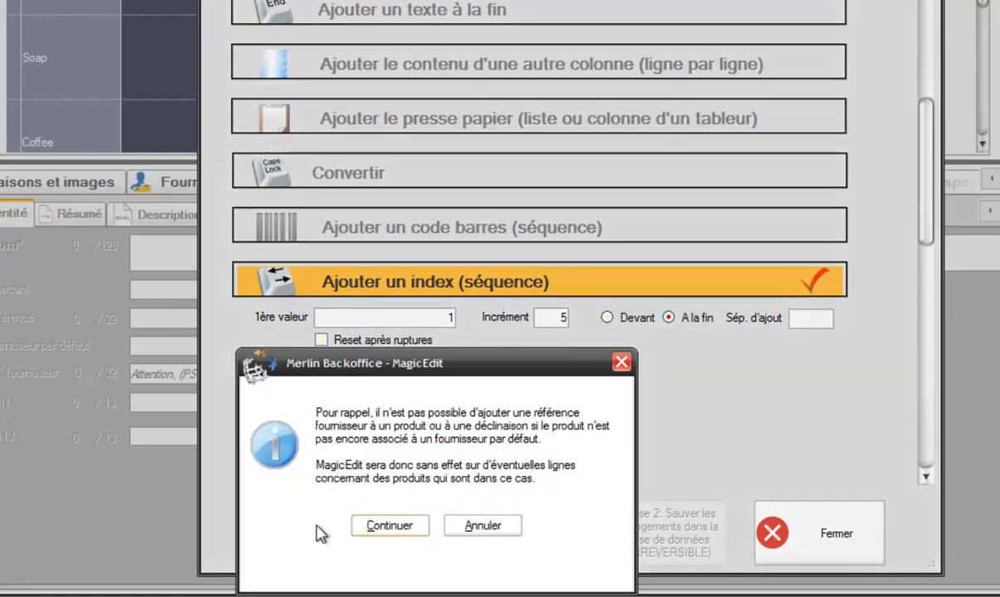
click(390, 529)
drag(348, 0, 492, 0)
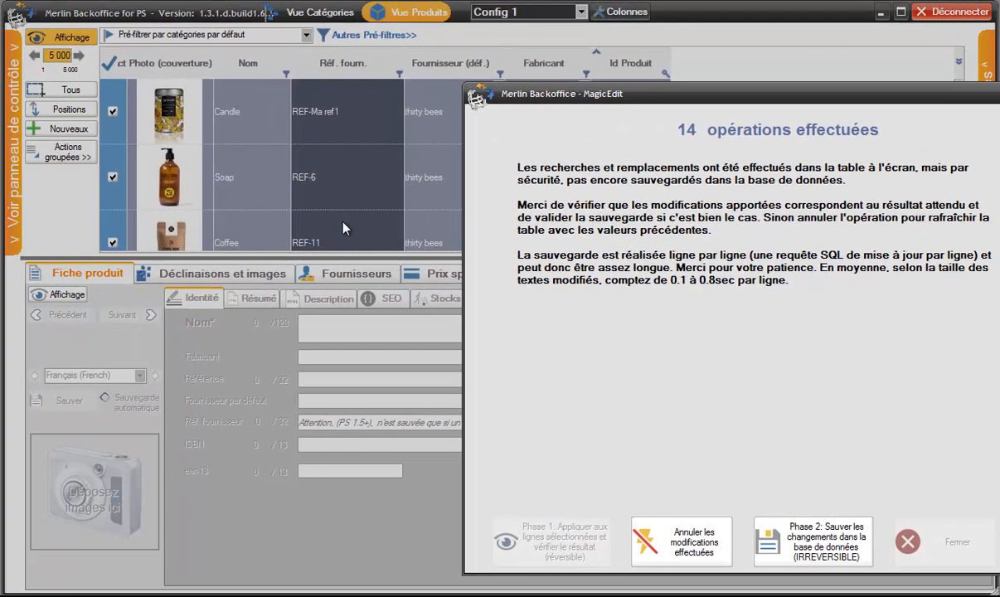
drag(706, 100, 608, 93)
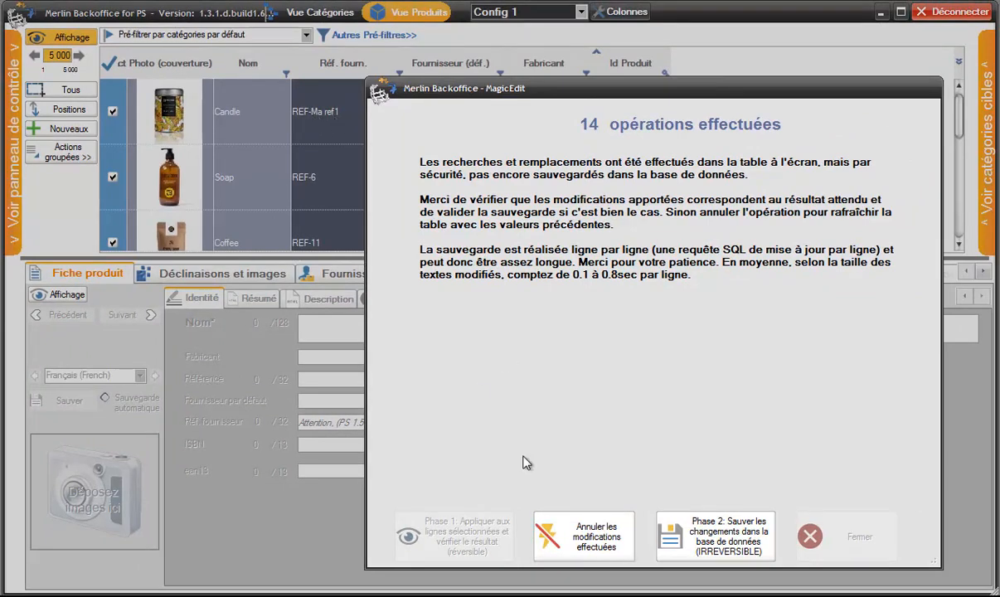
click(572, 531)
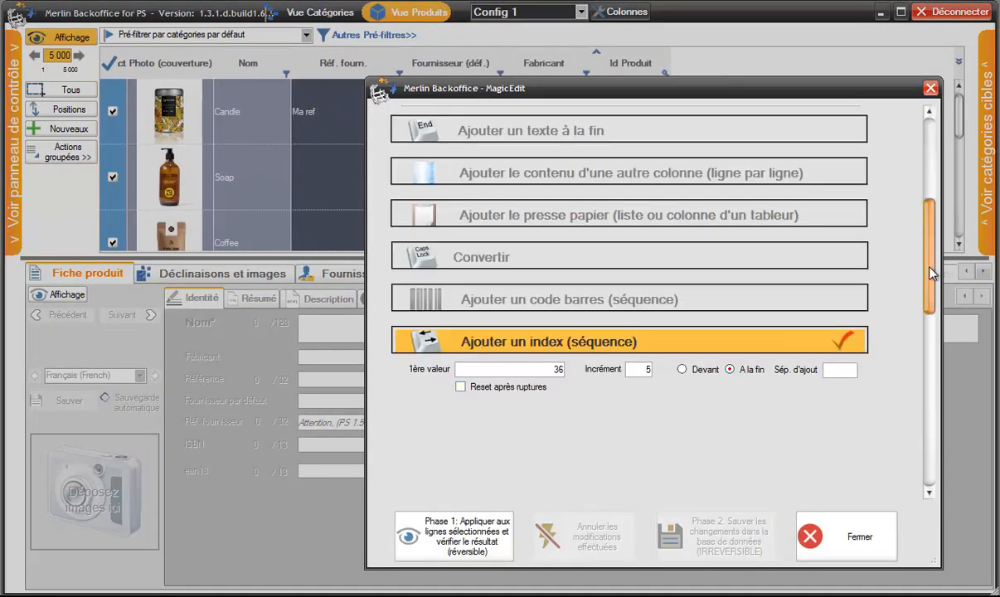
Enable complete deletion of the existing content and reset the index sequence's first value to 1.
drag(932, 273, 929, 136)
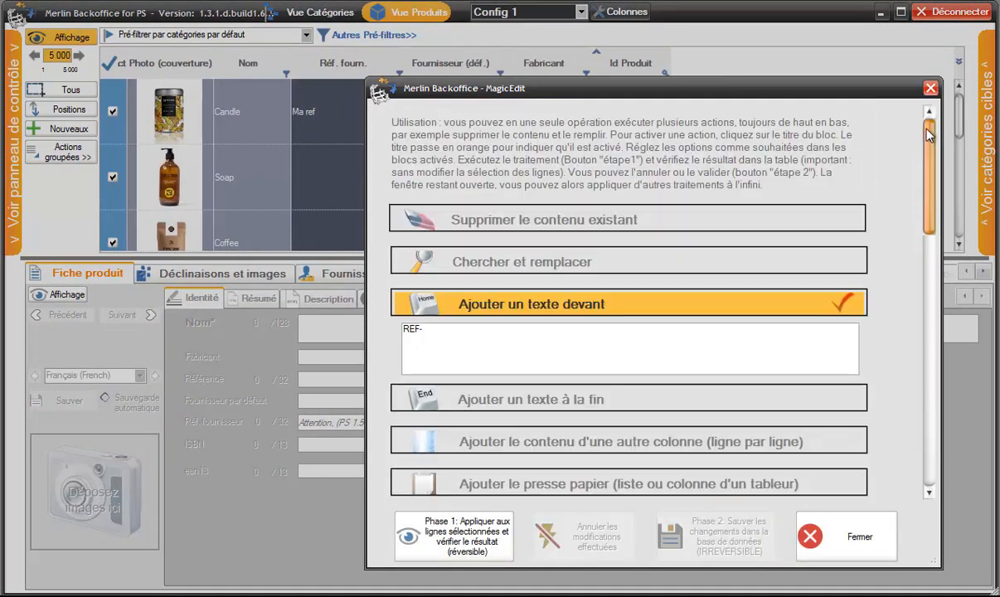
click(565, 224)
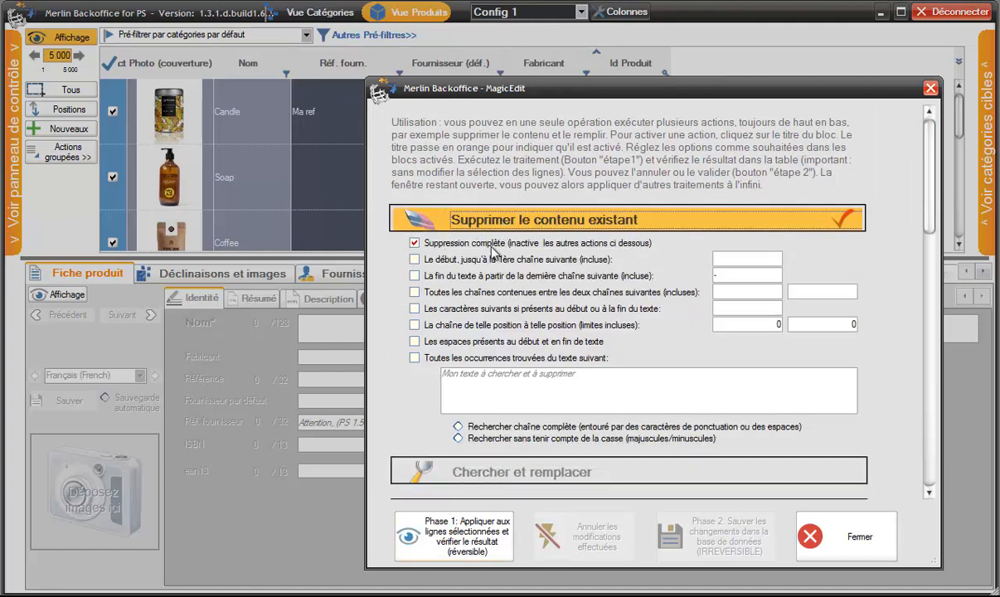
scroll(924, 207, down, 3)
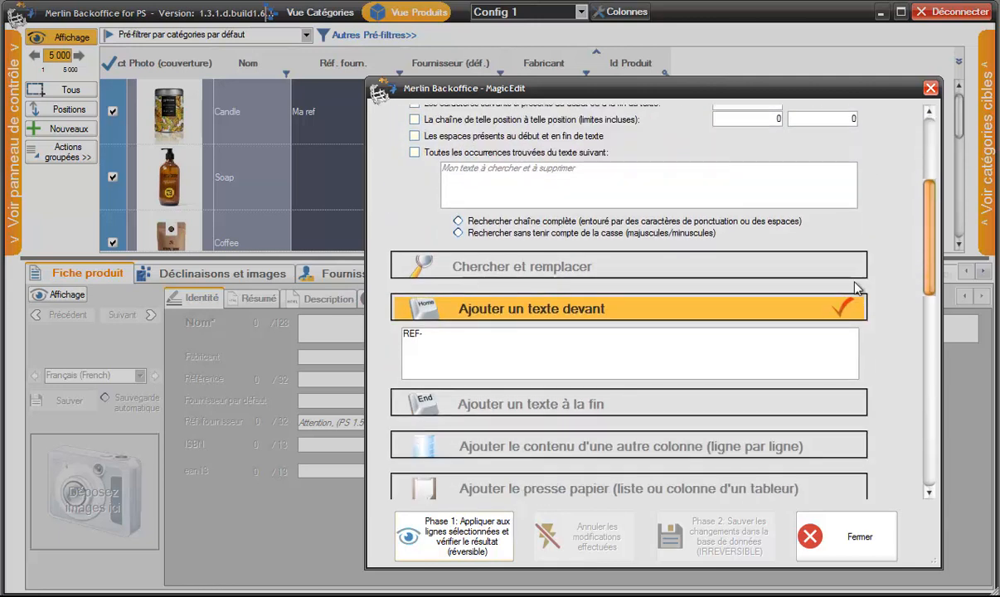
drag(929, 240, 928, 369)
drag(558, 259, 565, 259)
text(1)
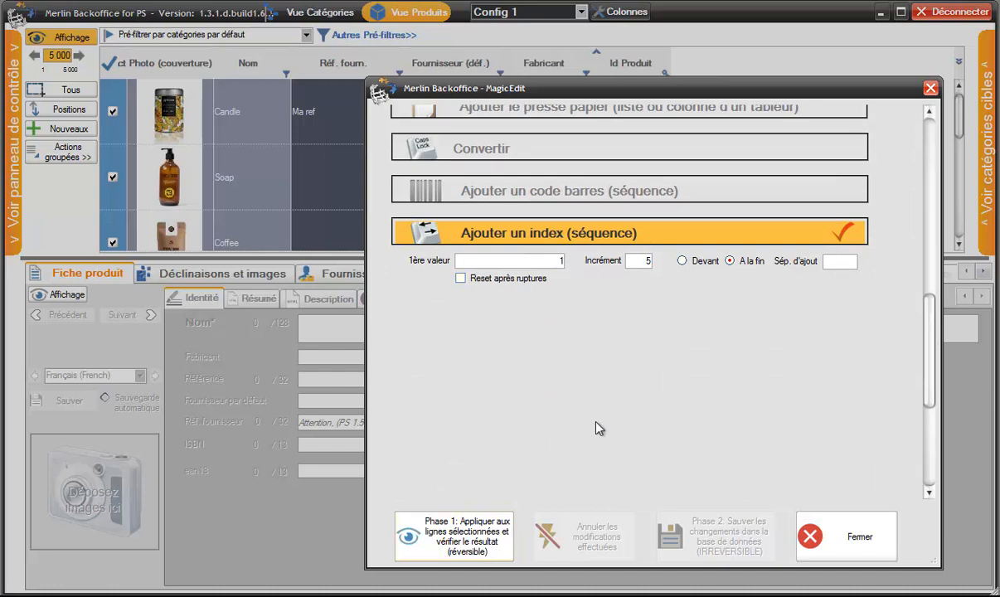
Apply MagicEdit to the selected rows, save the new supplier references to the database and close it to review the table.
click(469, 547)
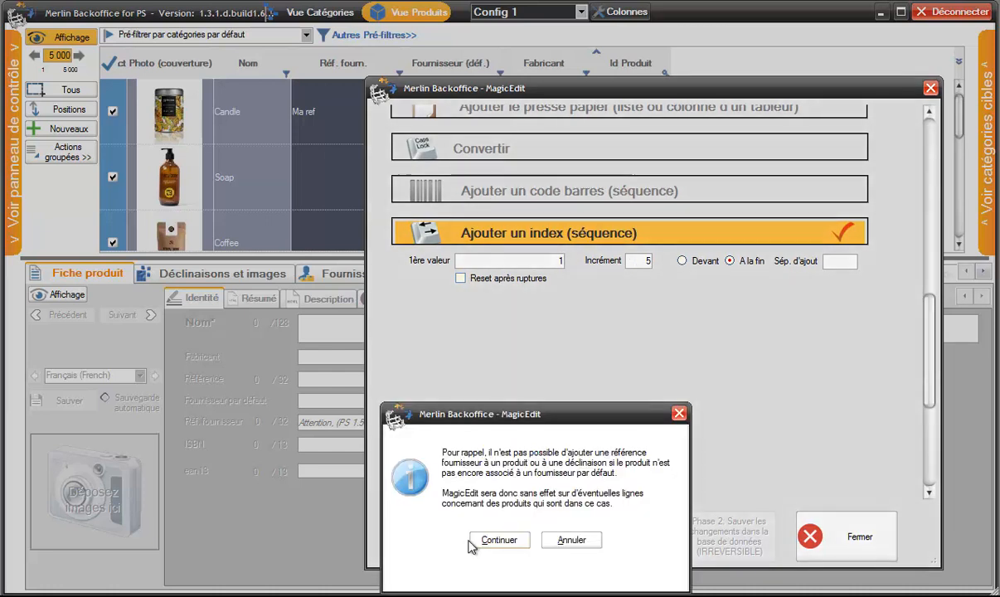
click(496, 542)
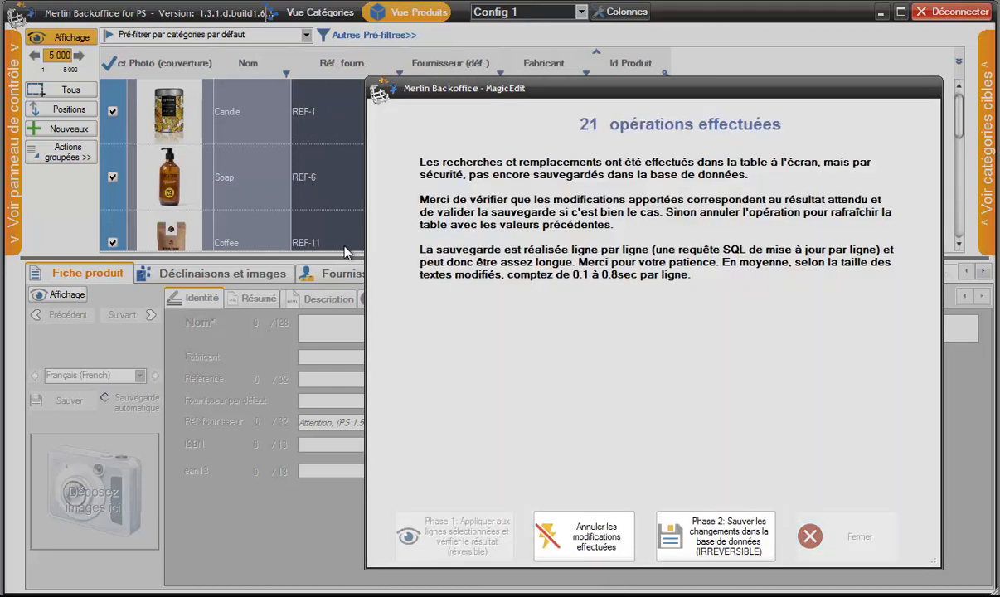
click(670, 496)
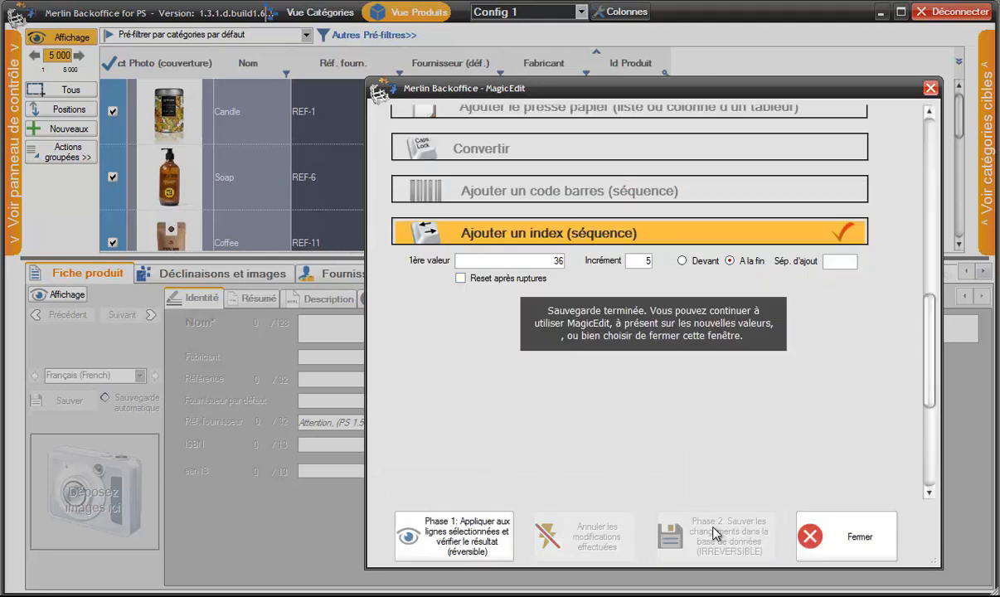
click(807, 533)
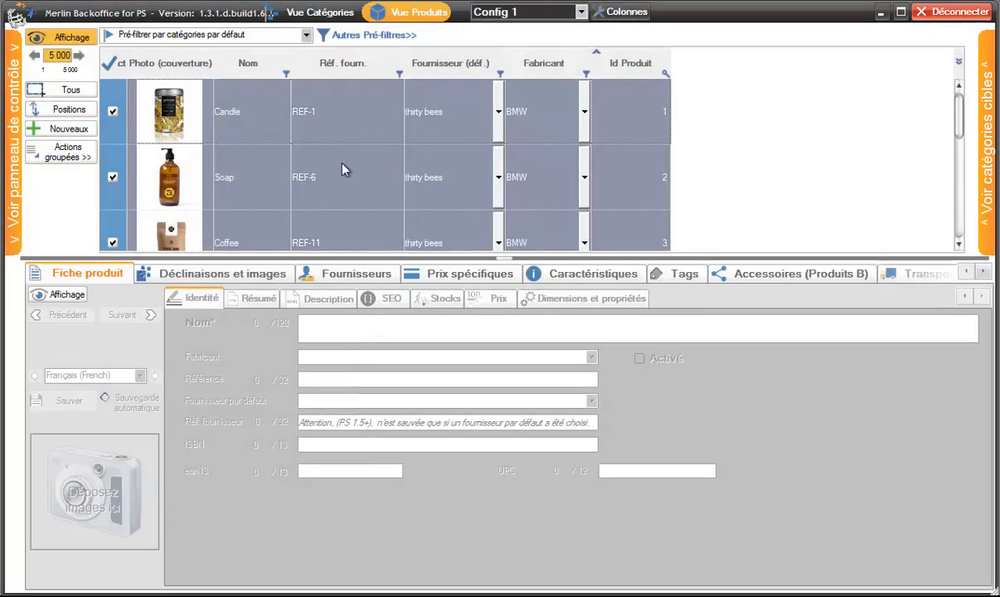
drag(955, 116, 954, 164)
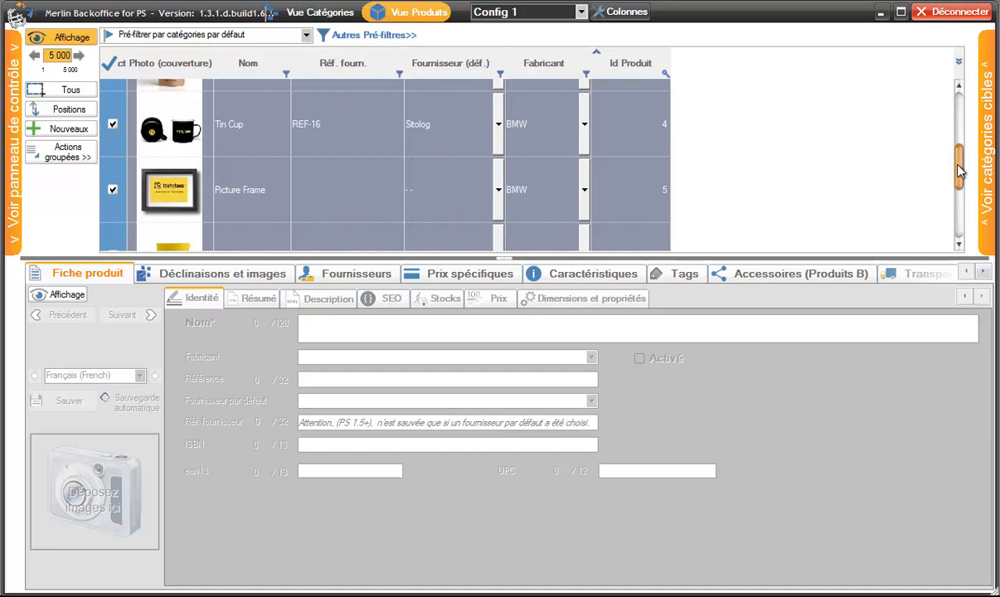
drag(960, 170, 962, 105)
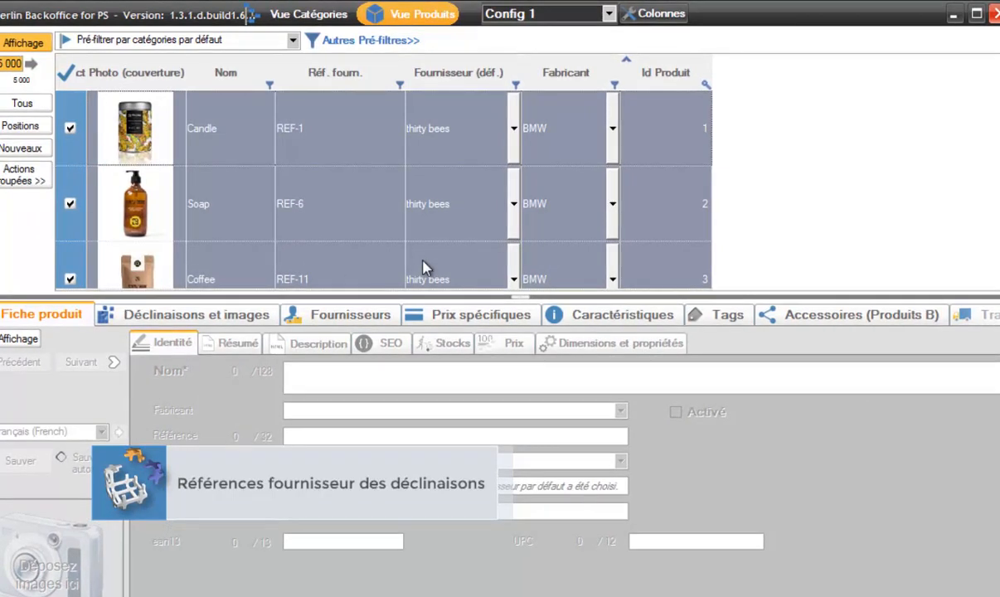
Display the selected products' combinations (Déclinaisons et images), enlarge their table and browse down to the Picture Frame rows.
click(239, 309)
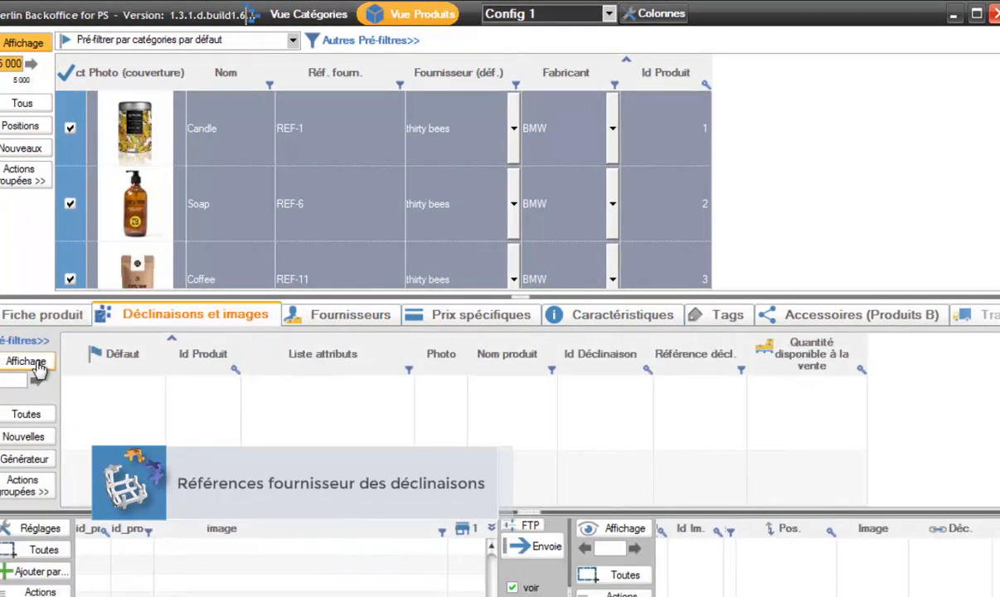
click(36, 366)
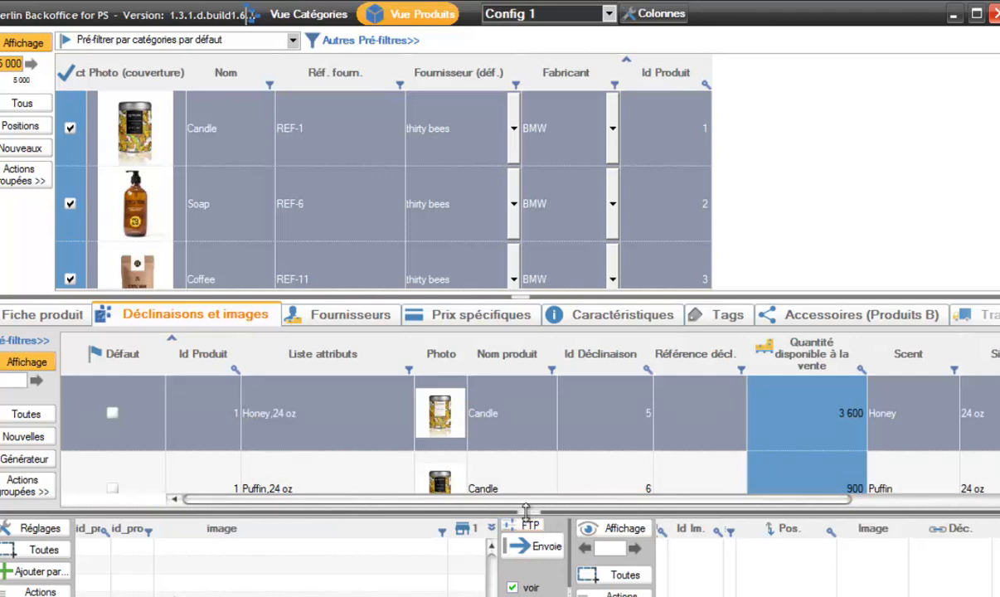
drag(525, 518, 529, 594)
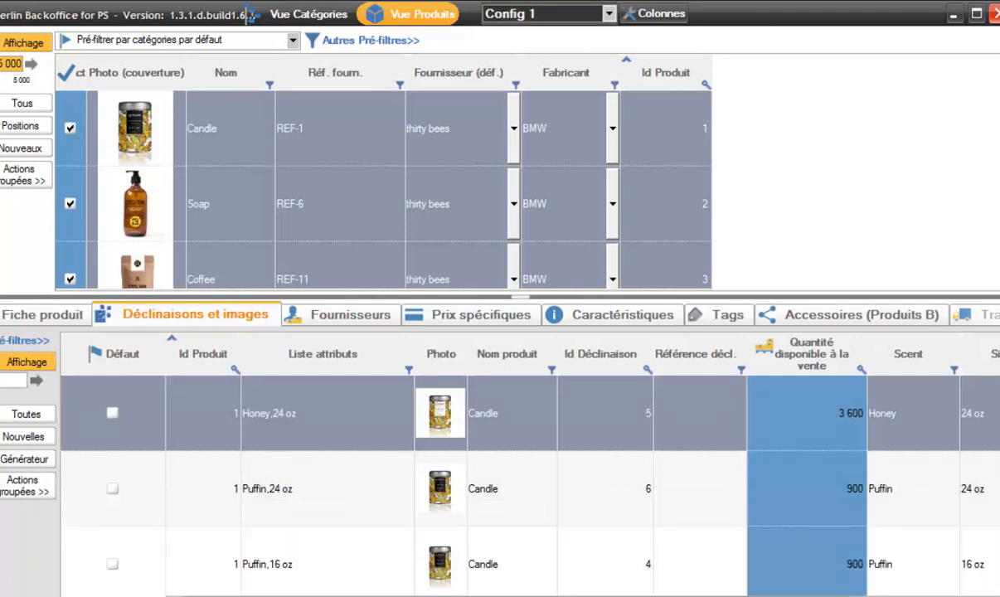
scroll(628, 406, down, 10)
scroll(651, 224, down, 1)
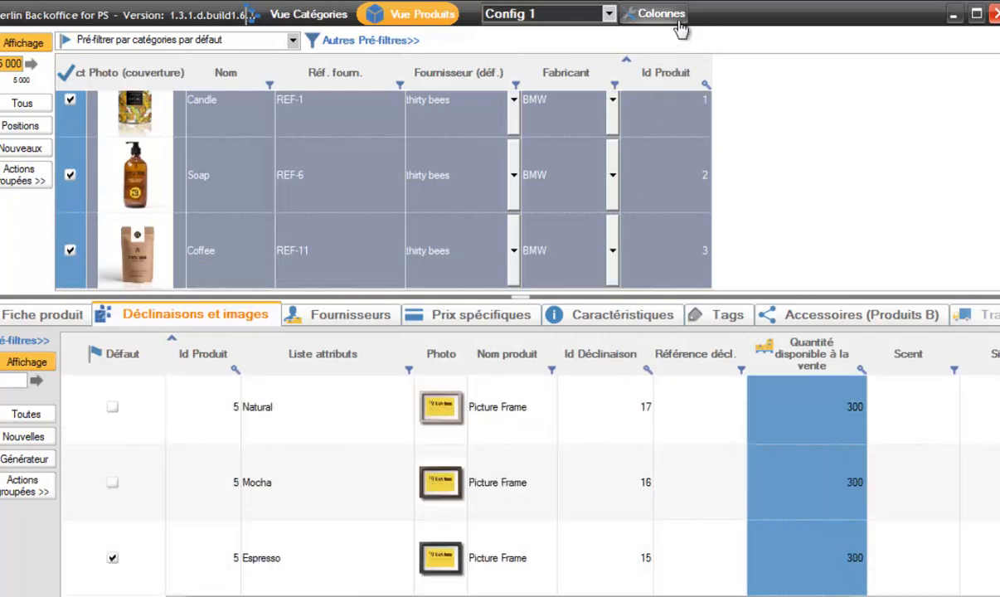
In the combinations' column configuration, remove Référence déclinaison, Quantité disponible à la vente and 1 colonne par attribut from the displayed columns.
click(663, 14)
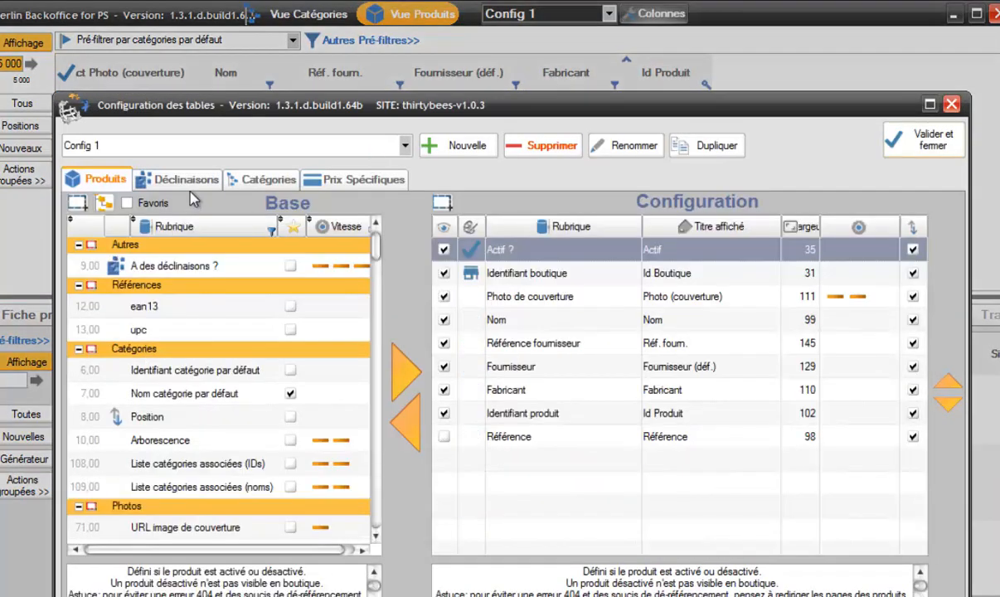
click(191, 184)
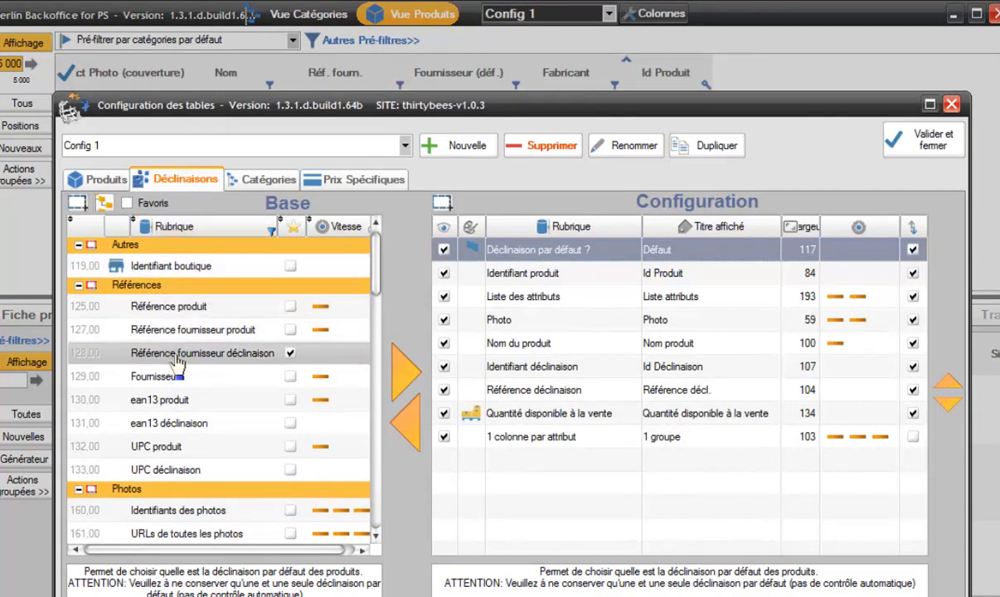
shift+click(556, 396)
drag(556, 395, 285, 403)
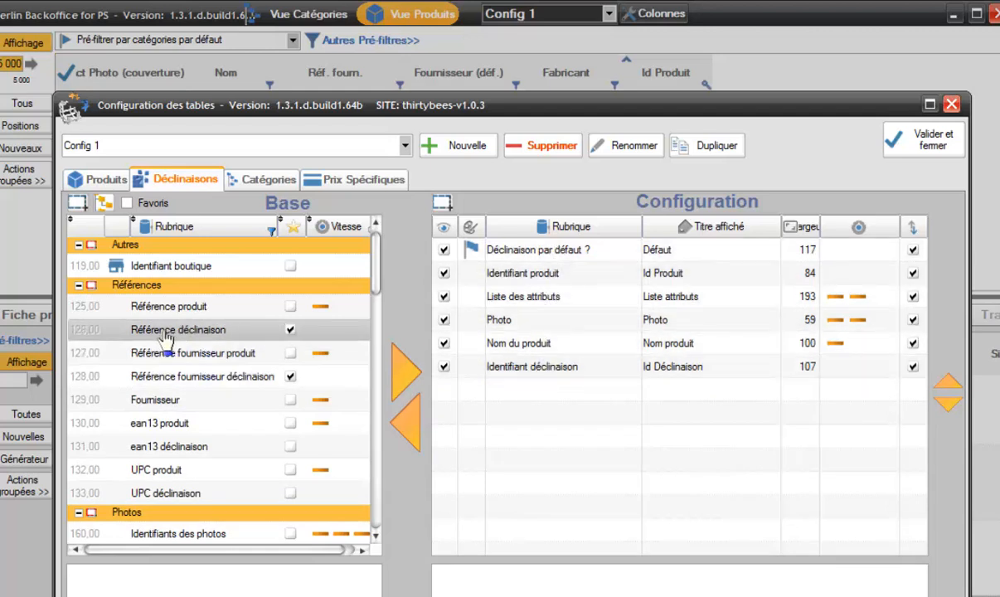
Add Référence déclinaison, Référence fournisseur produit and Référence fournisseur déclinaison to the combinations' displayed columns, then validate the configuration.
drag(159, 329, 503, 393)
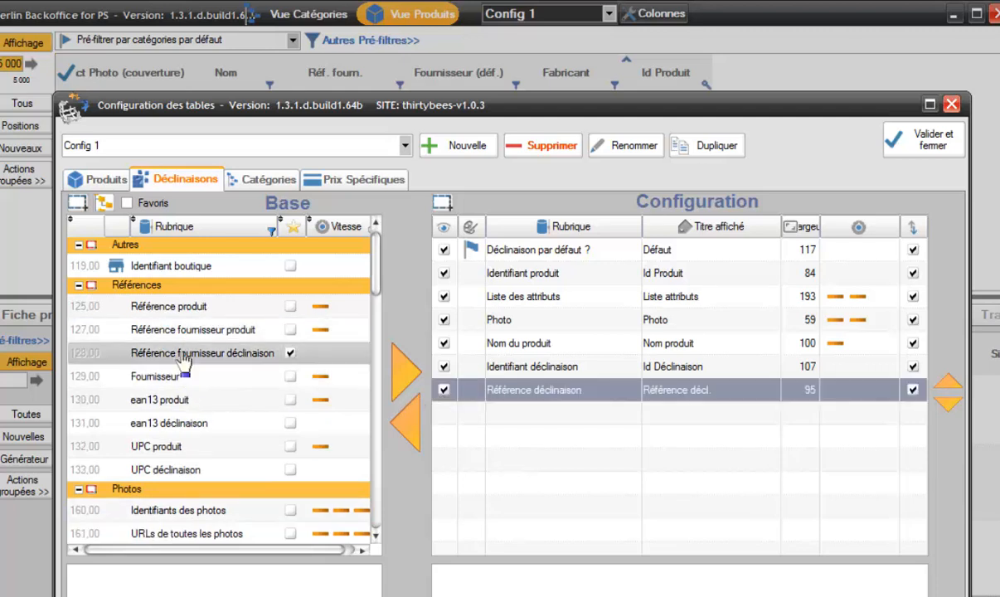
drag(185, 360, 523, 429)
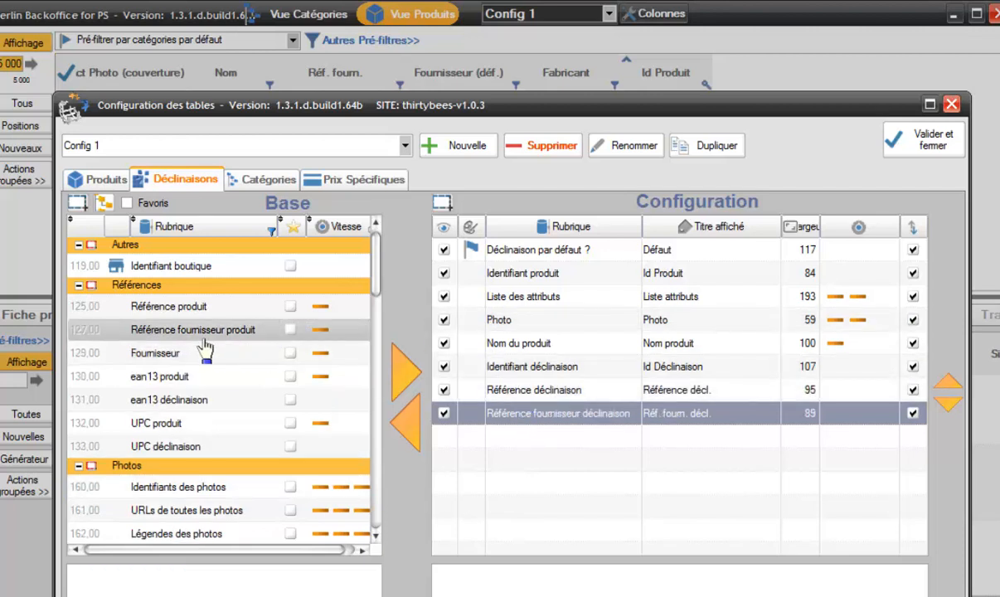
drag(195, 340, 492, 392)
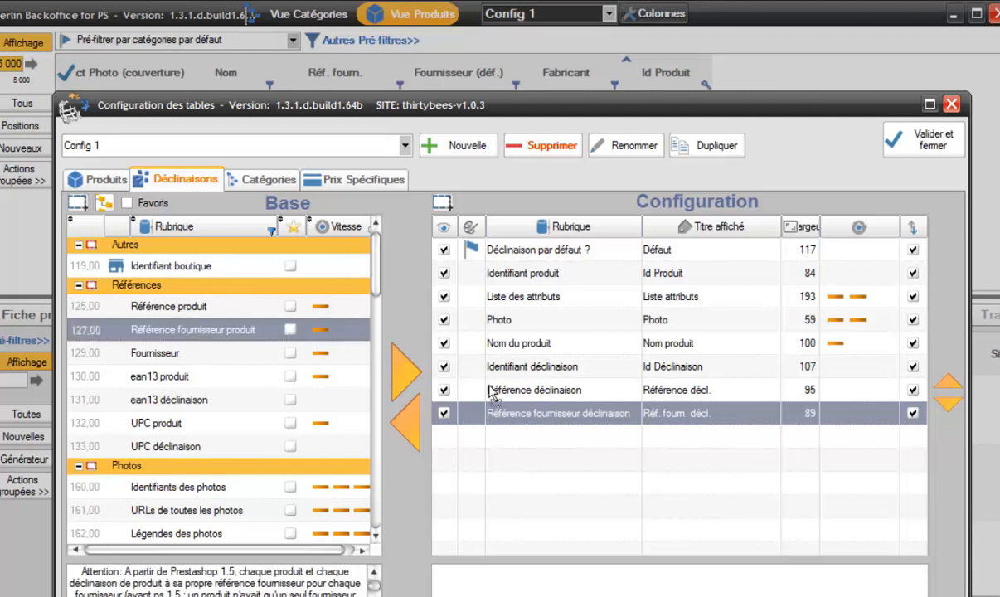
drag(547, 421, 556, 423)
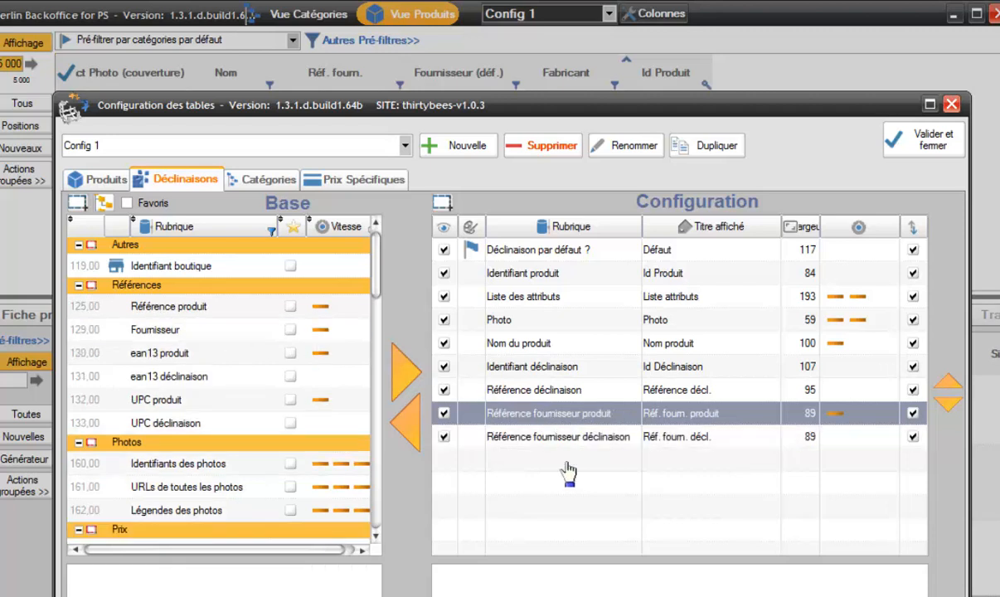
click(935, 143)
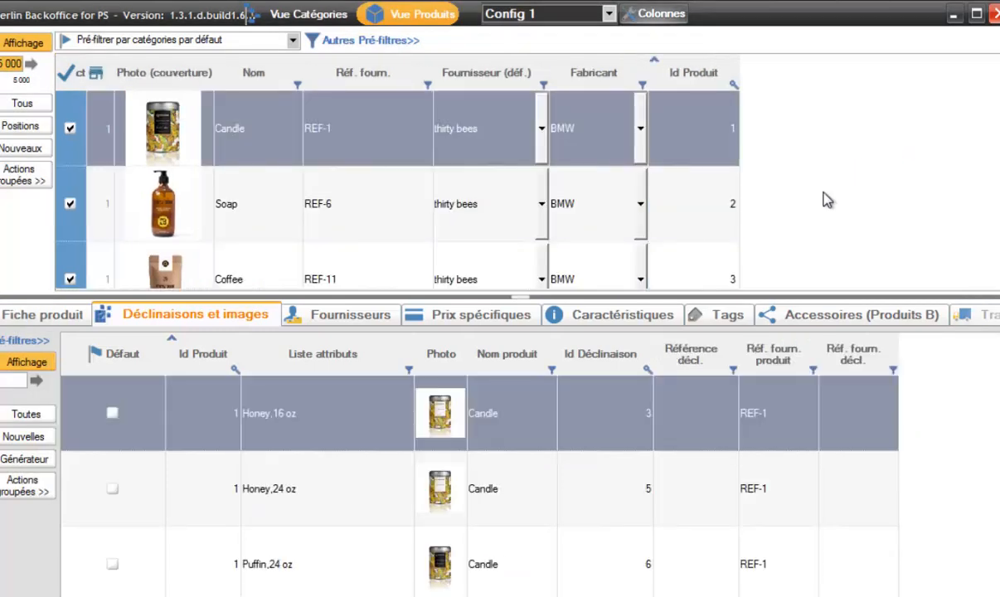
Select all products, group the combinations table by Nom produit and review the Candle combinations.
click(10, 106)
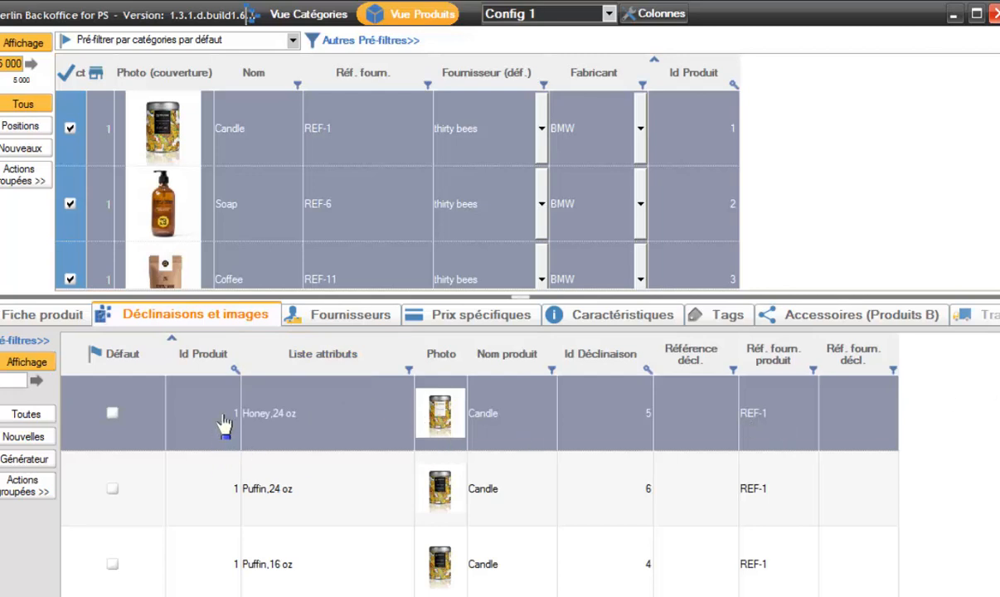
right_click(518, 423)
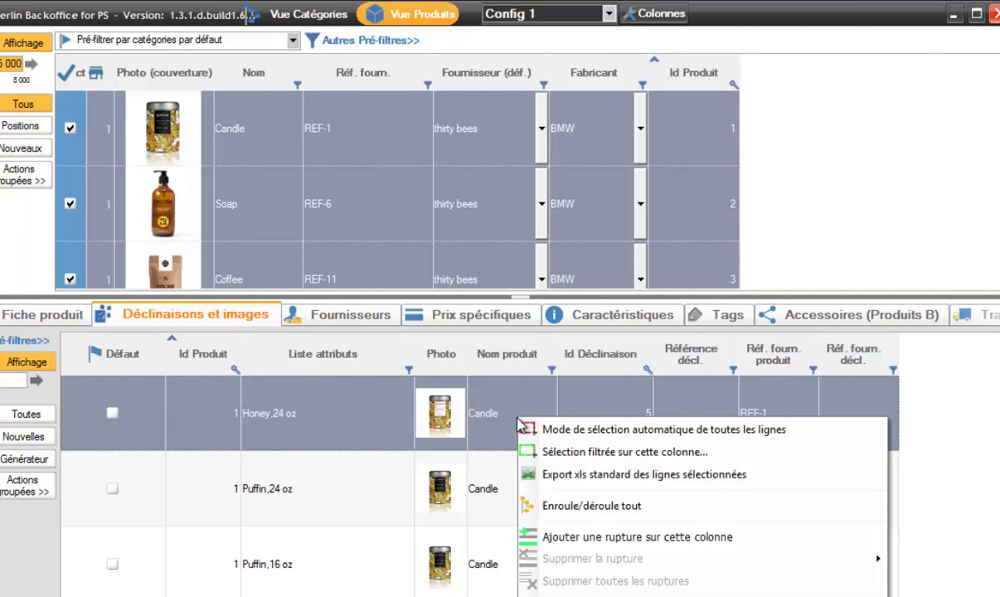
click(569, 539)
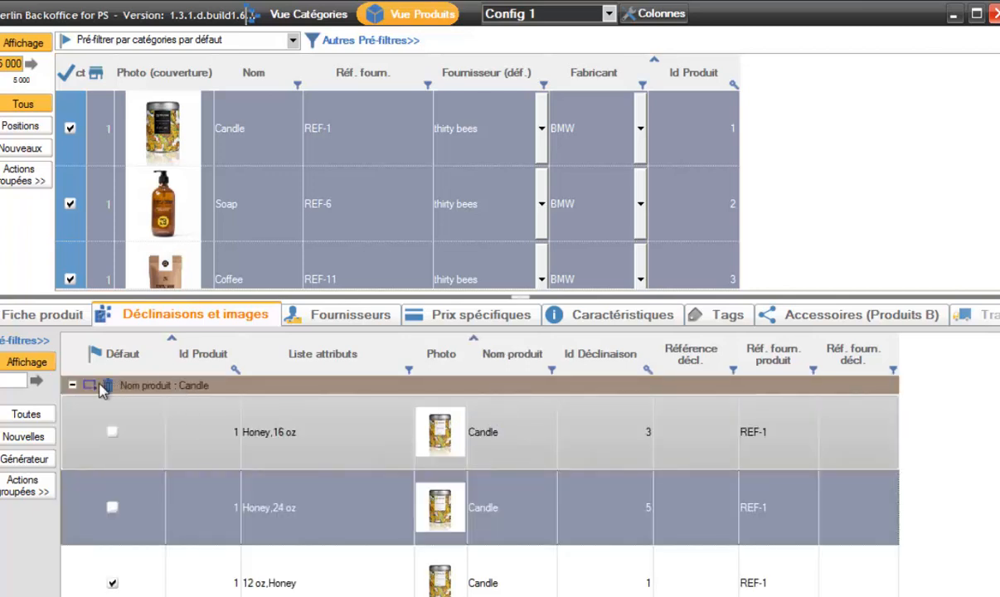
scroll(479, 469, down, 6)
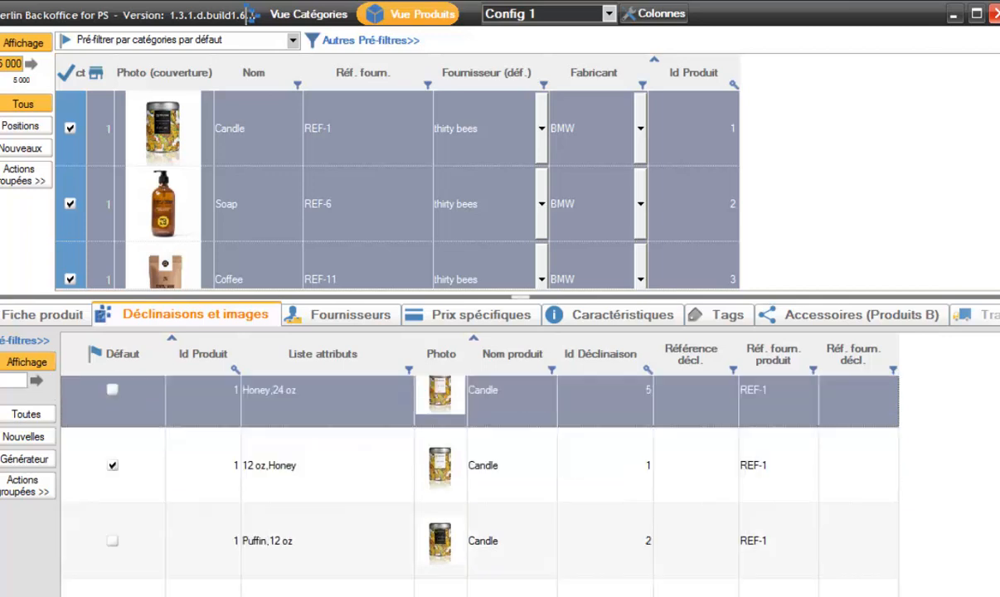
scroll(479, 469, down, 2)
scroll(479, 468, up, 8)
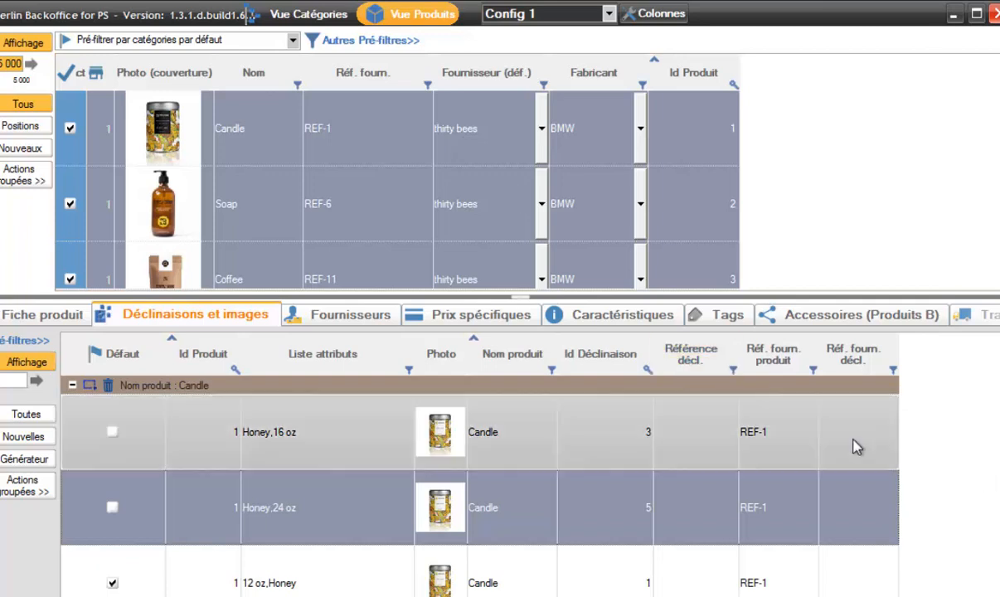
Enter dsfgsdfsdf as the combination supplier reference (Réf. fourn. décl.) of the Candle Honey,16 oz row.
click(812, 412)
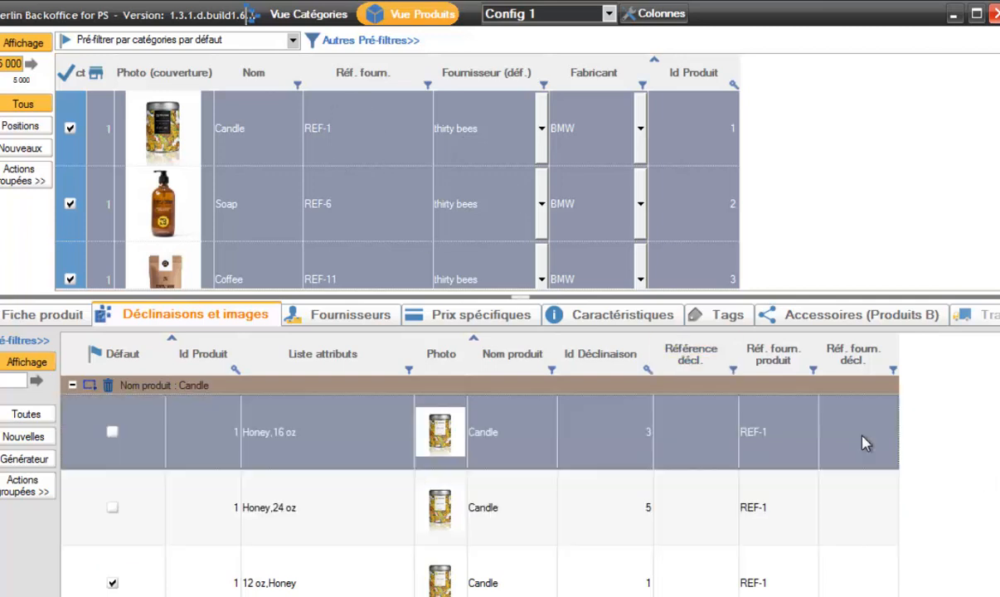
click(861, 438)
text(dsfgsdfsdf)
click(857, 509)
right_click(854, 448)
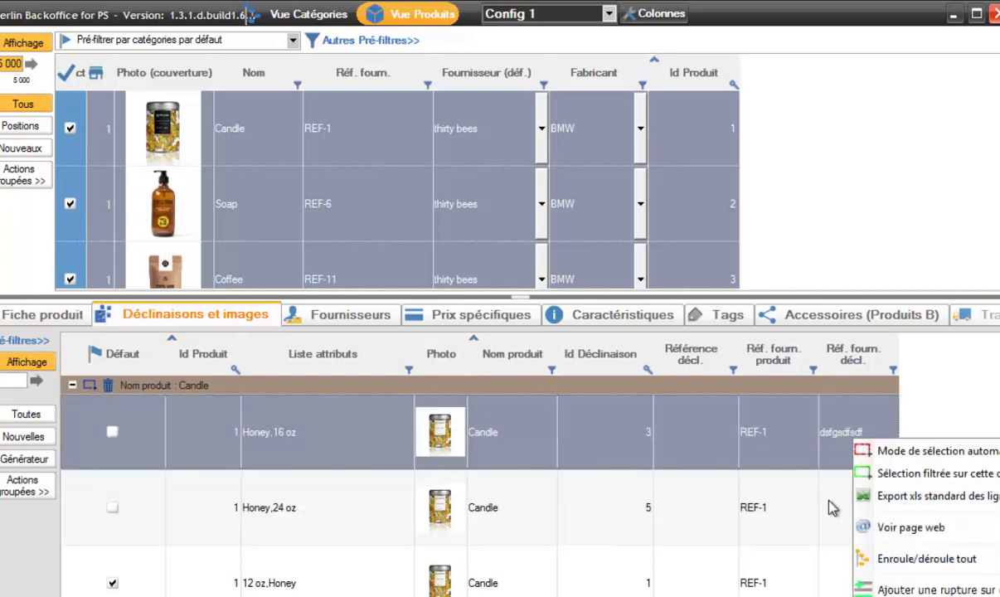
click(834, 509)
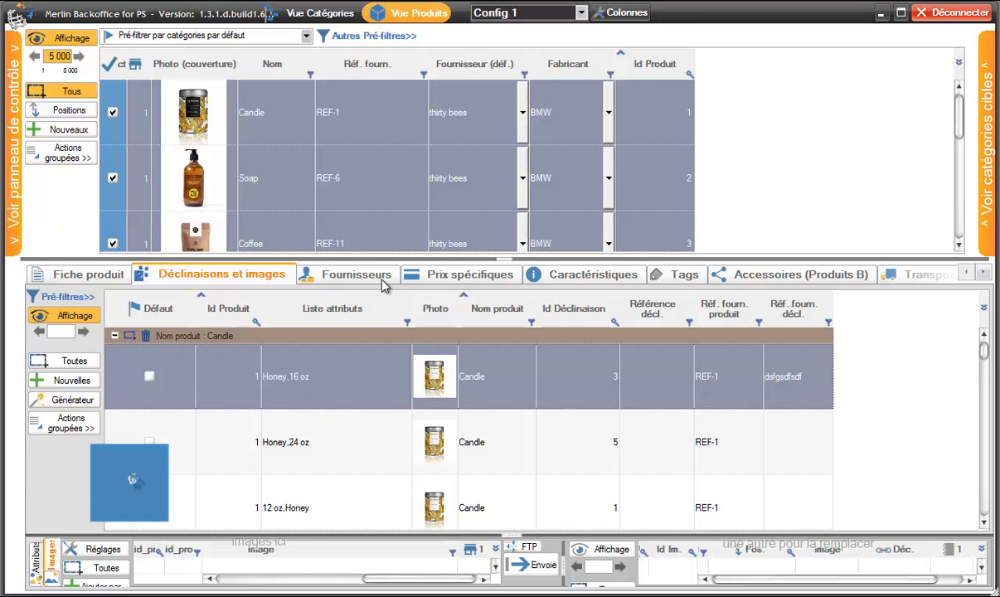
Turn off the combinations display and show the selected products' suppliers in the Fournisseurs table.
click(84, 321)
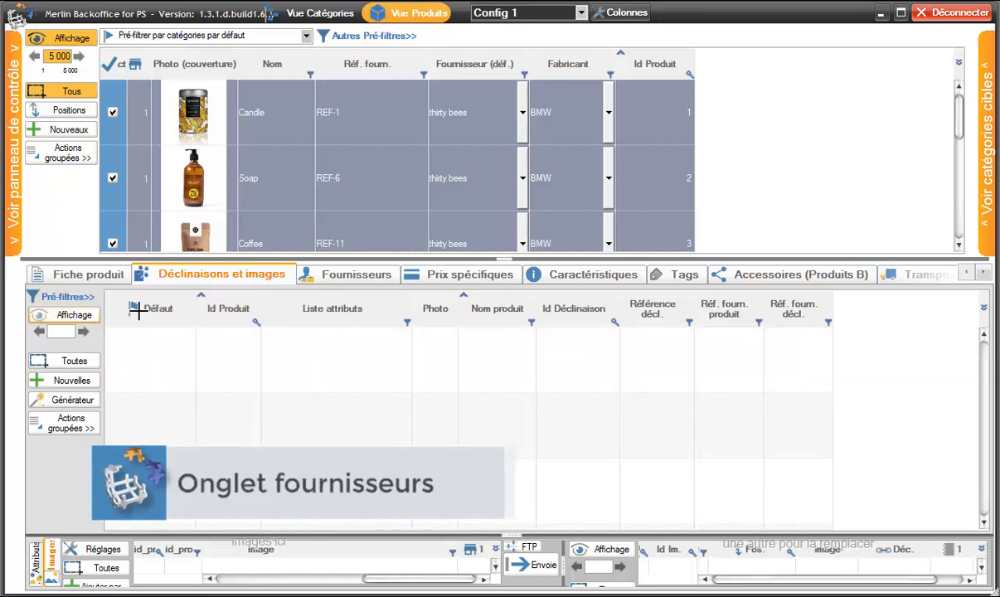
click(366, 282)
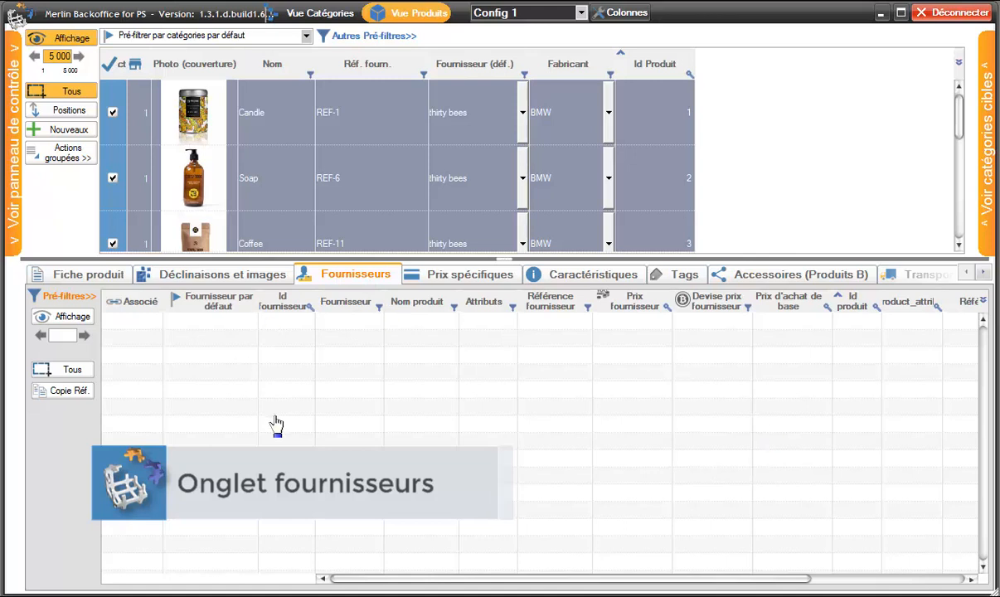
click(70, 321)
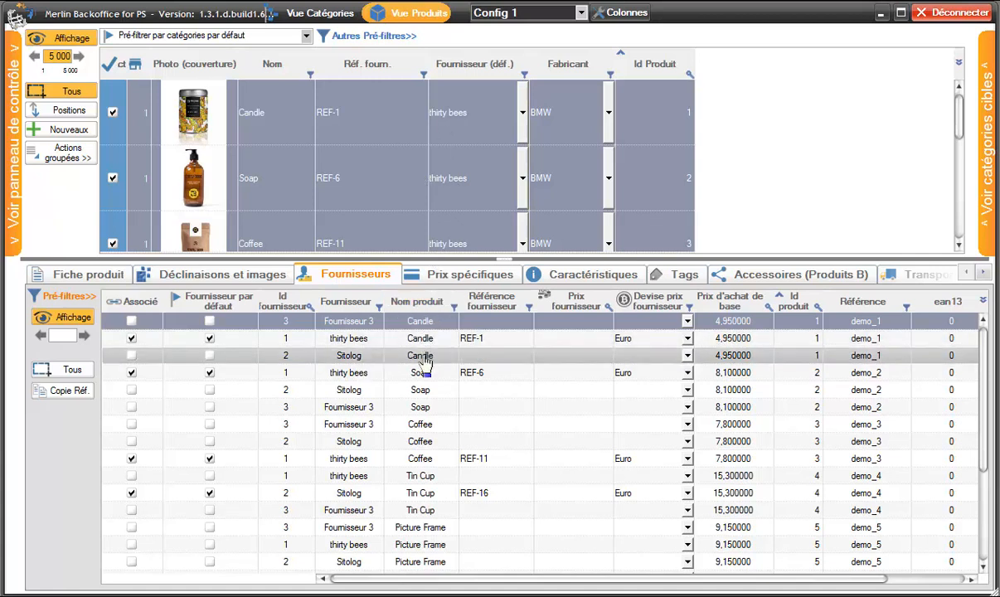
Show the combinations in the suppliers table with the Afficher les déclinaisons pre-filter to examine their rows, and hide them again.
click(71, 298)
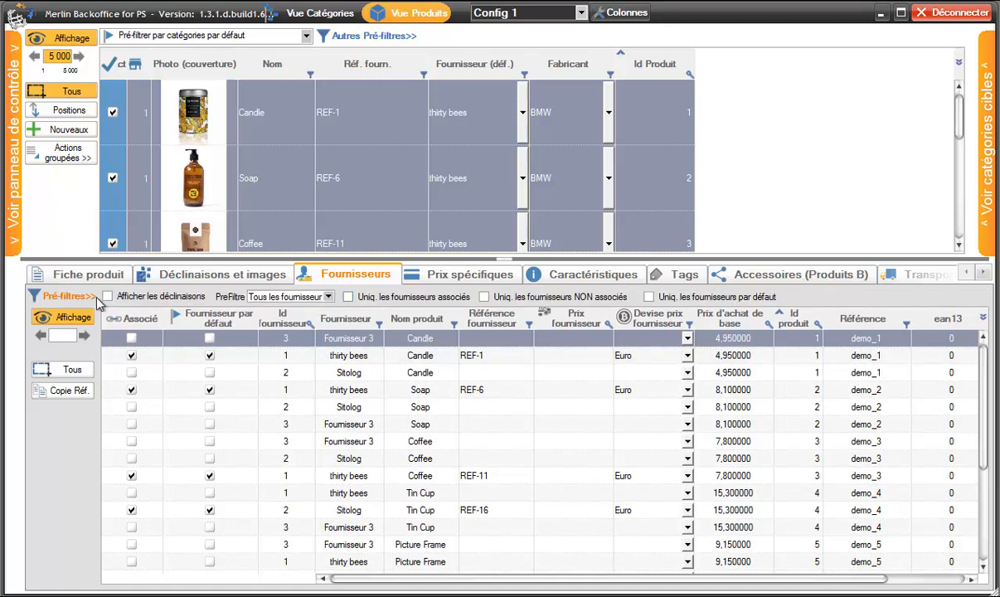
click(108, 297)
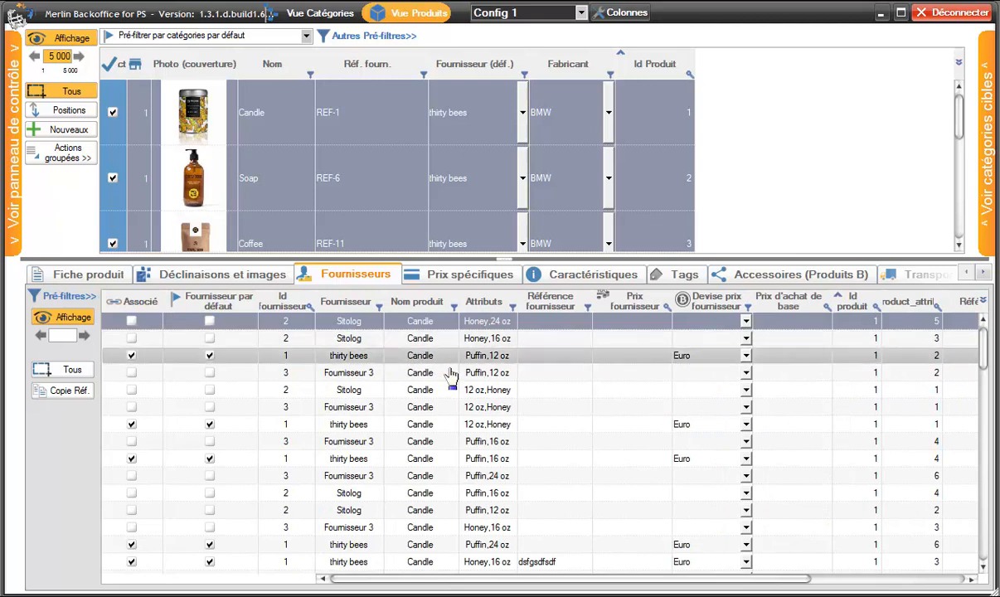
click(75, 300)
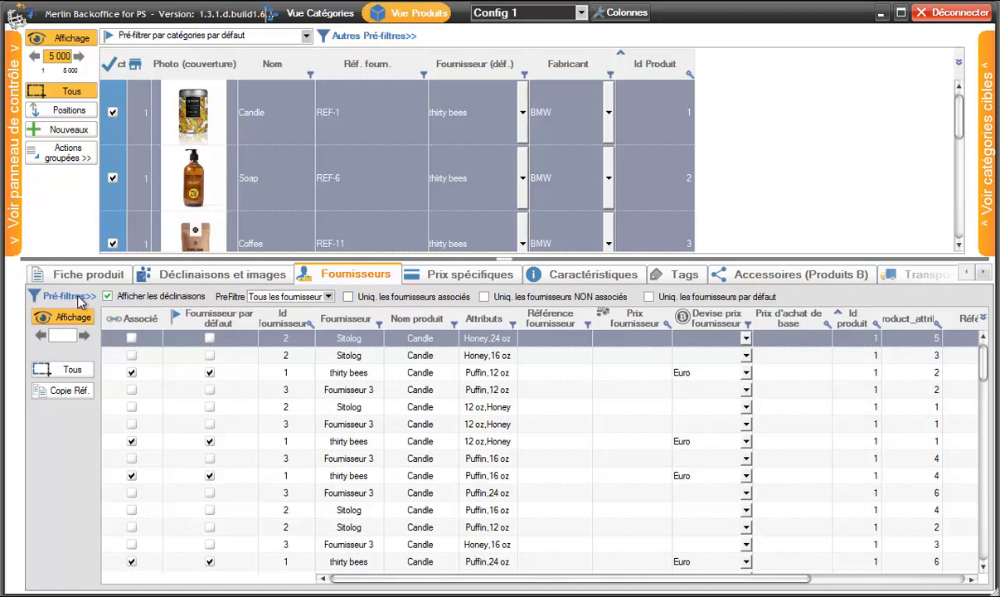
click(108, 296)
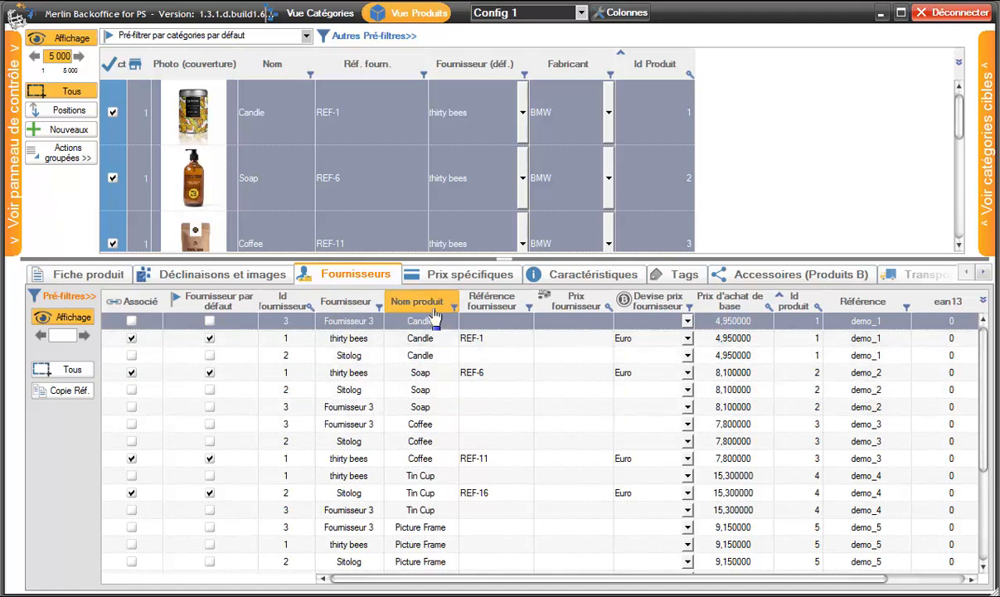
Group the suppliers table by Nom produit and look through its remaining columns.
click(423, 360)
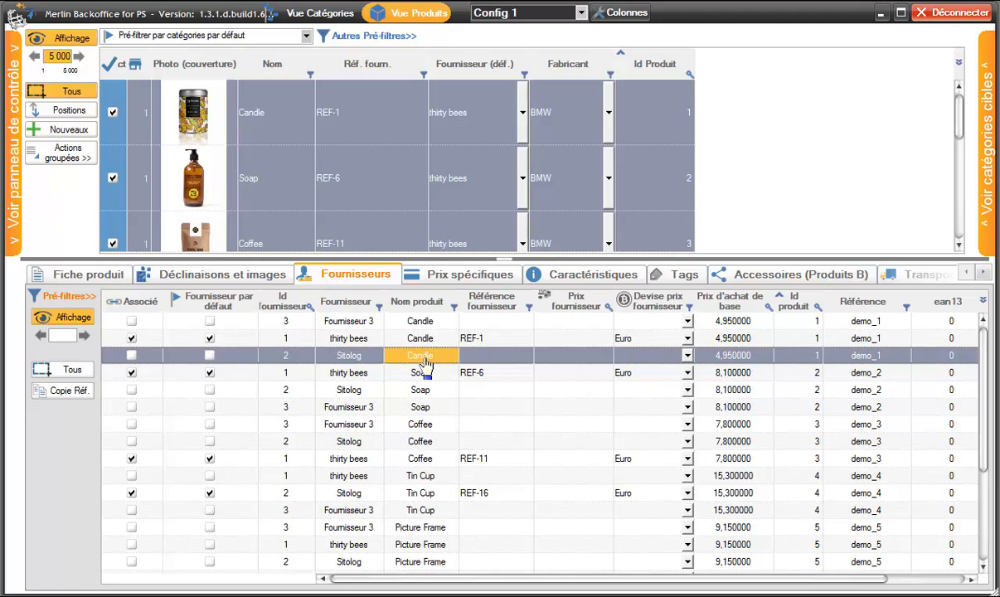
right_click(424, 362)
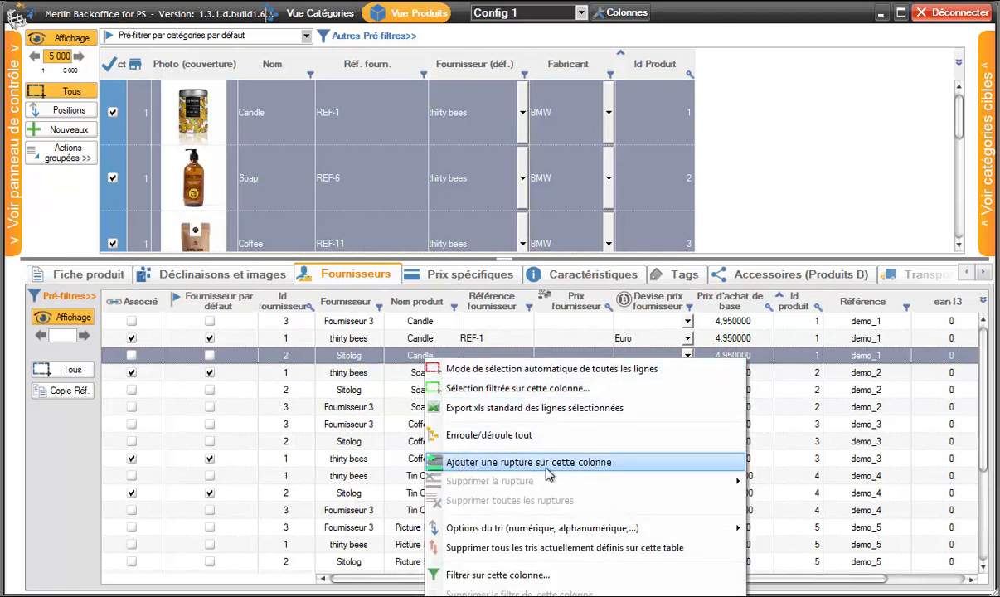
click(524, 461)
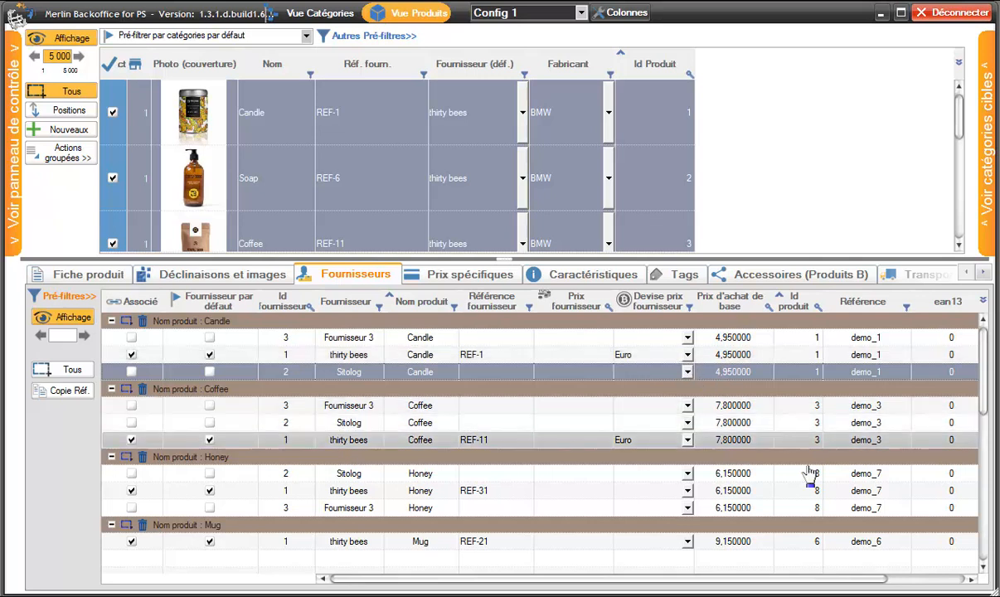
drag(835, 581, 912, 579)
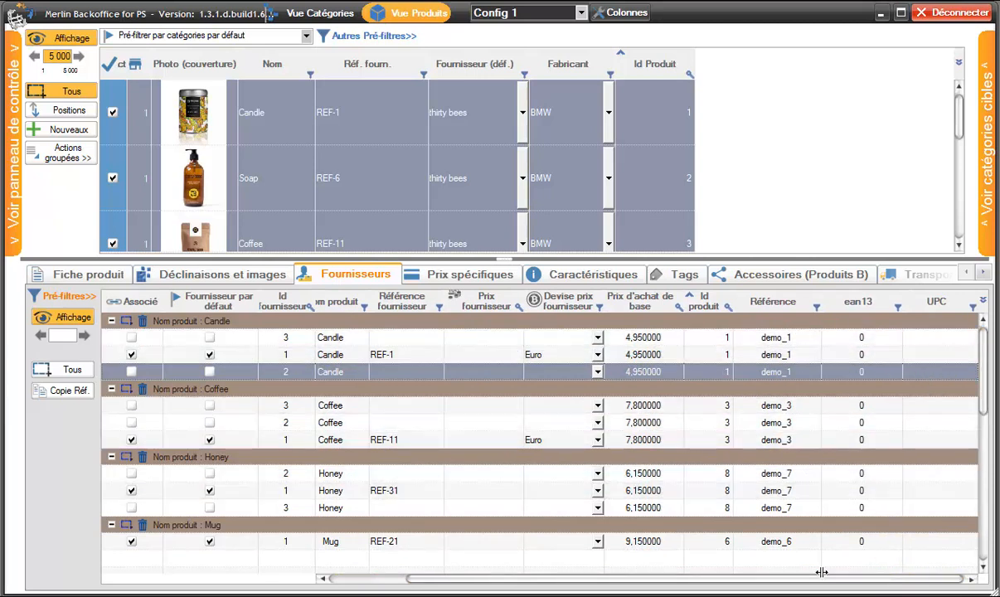
drag(817, 579, 663, 578)
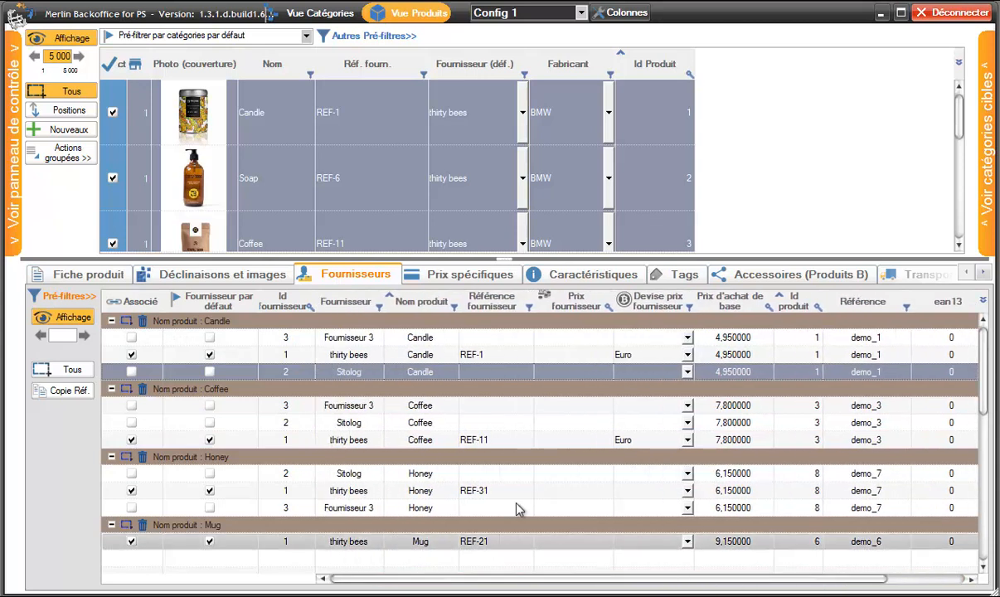
Enable Afficher les déclinaisons for the grouped suppliers table and browse the Candle and Coffee combinations.
click(70, 297)
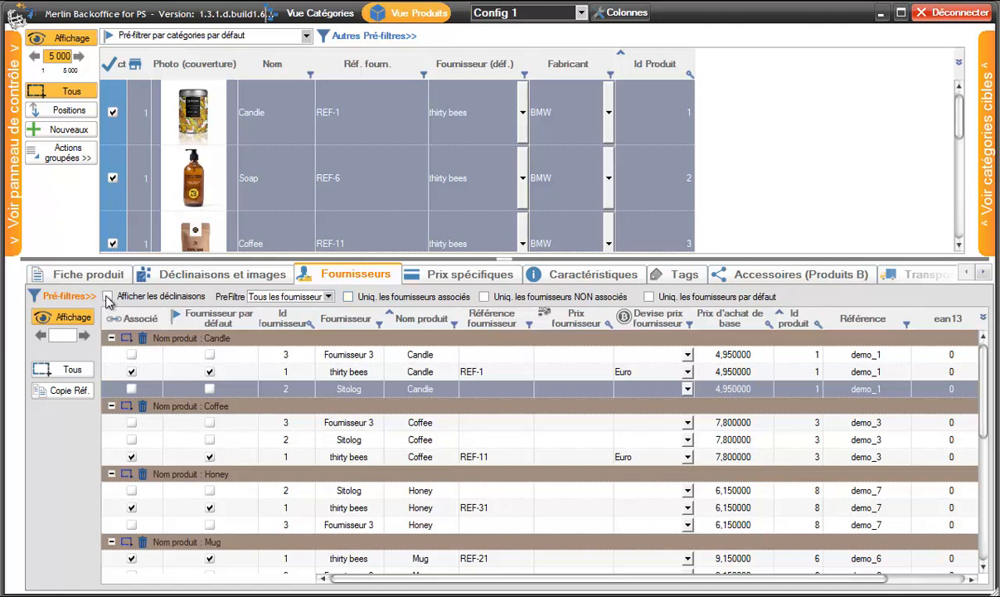
click(108, 297)
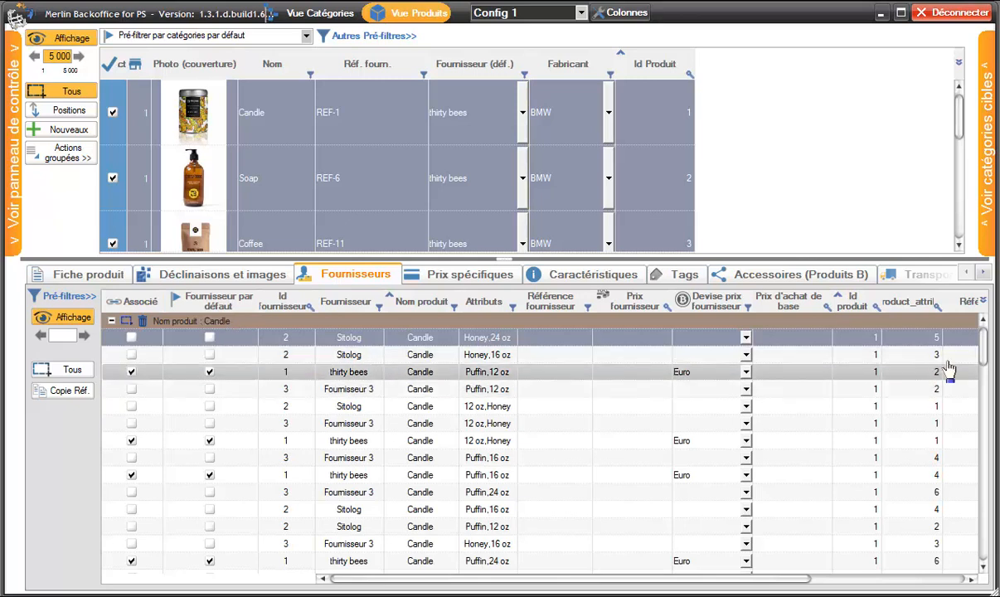
scroll(985, 349, down, 4)
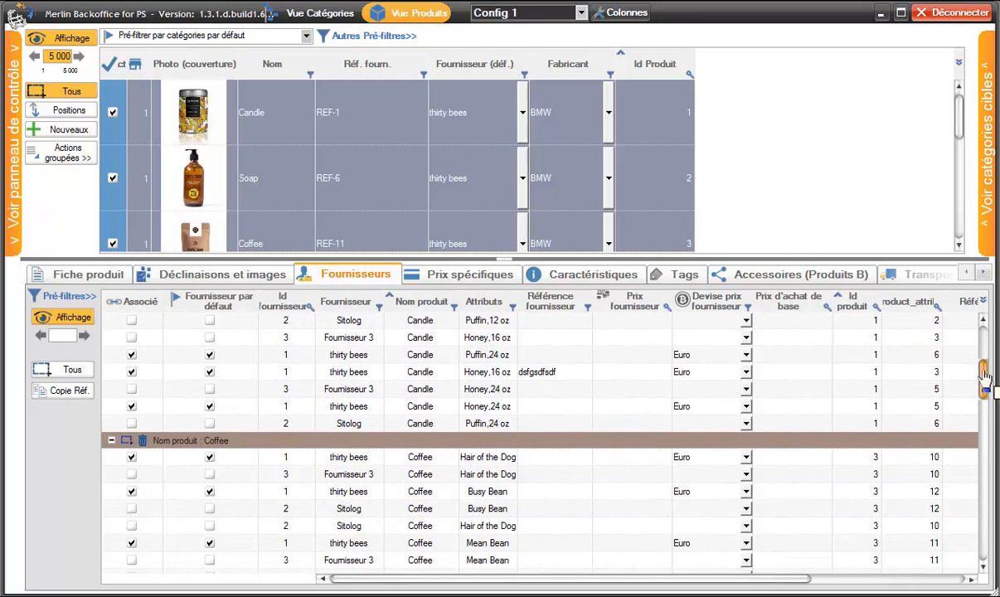
scroll(987, 349, up, 3)
scroll(987, 344, up, 1)
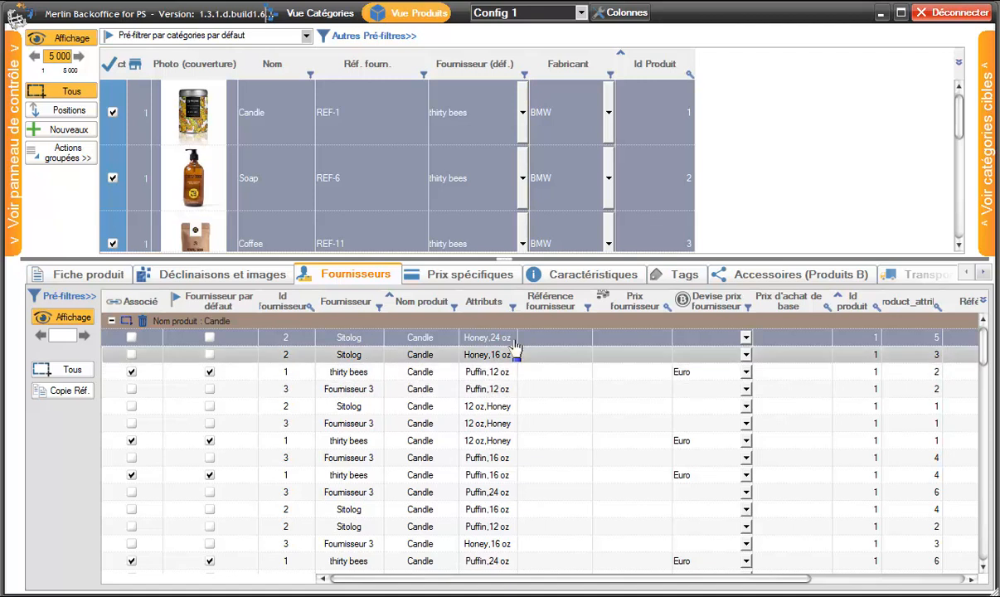
Widen the Attributs column of the suppliers table and add a second grouping level on it.
drag(515, 337, 552, 338)
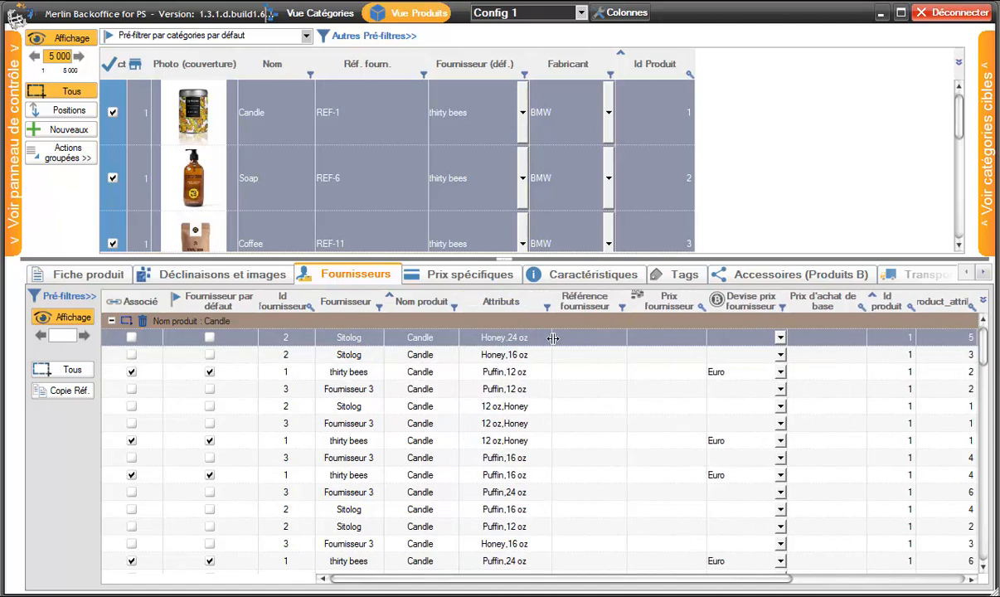
right_click(503, 358)
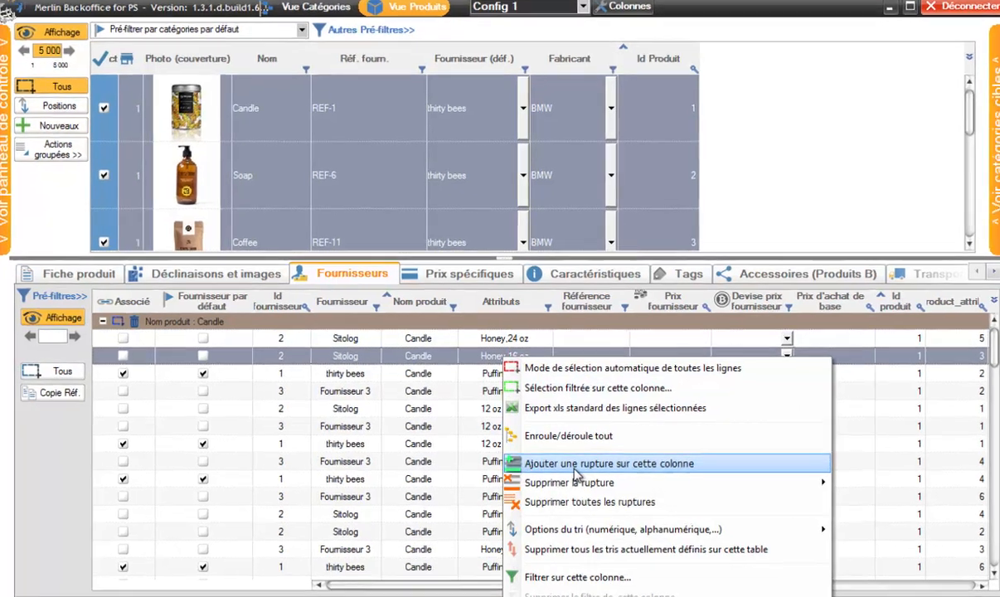
click(546, 462)
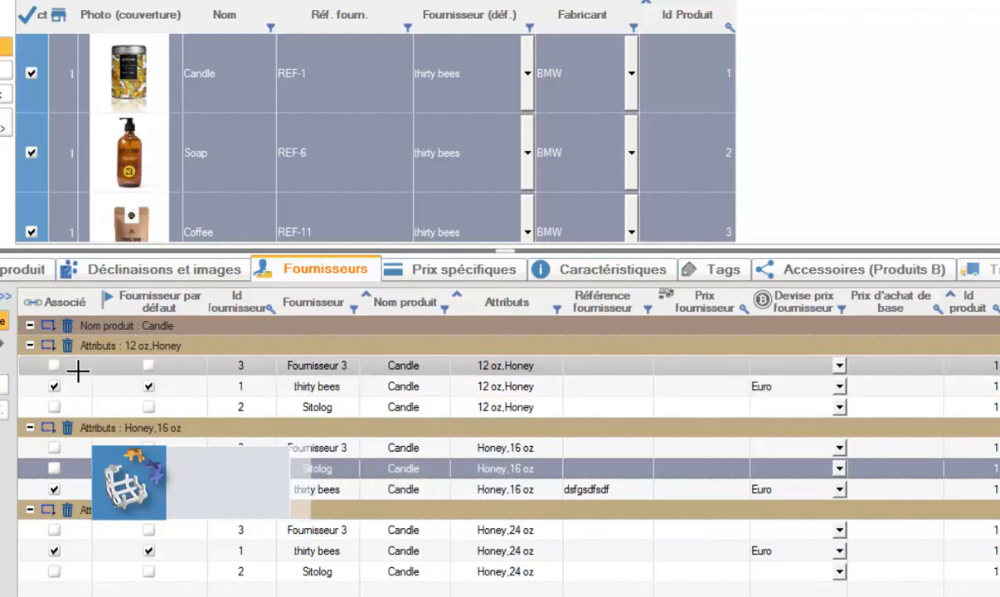
Associate Fournisseur 3 with the Candle combinations 12 oz,Honey, Honey,16 oz and Honey,24 oz.
click(54, 365)
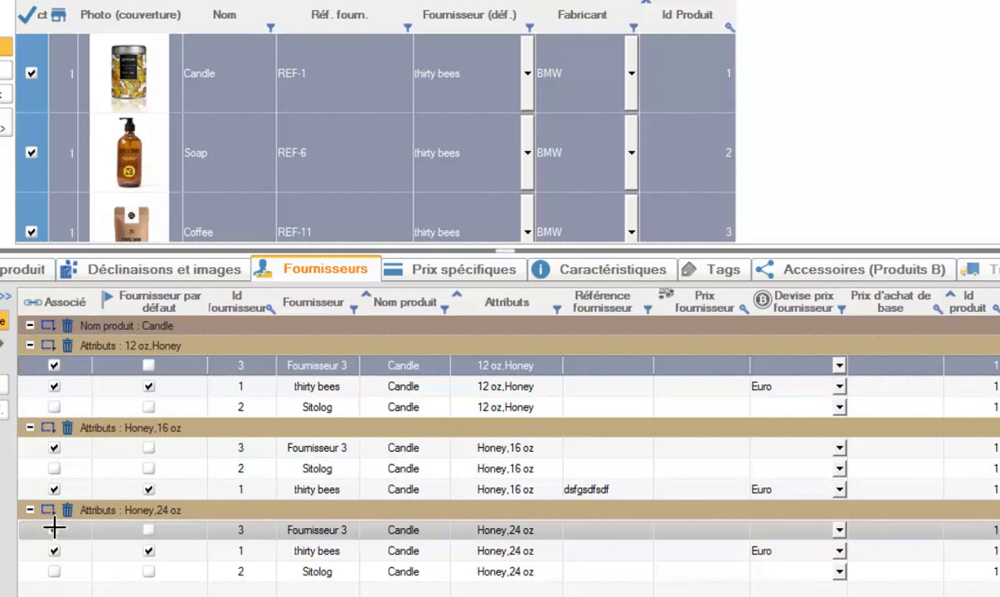
click(53, 365)
click(53, 365)
Enter the supplier reference "ref candle dec 1 four 3" for Fournisseur 3 on Candle 12 oz,Honey and widen the Référence fournisseur column.
click(595, 366)
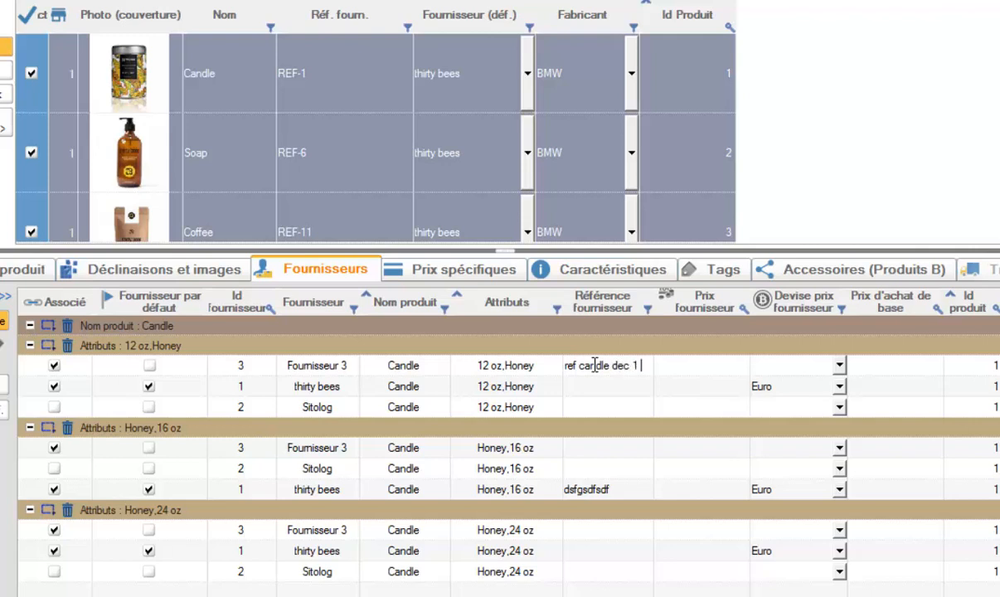
text(ur )
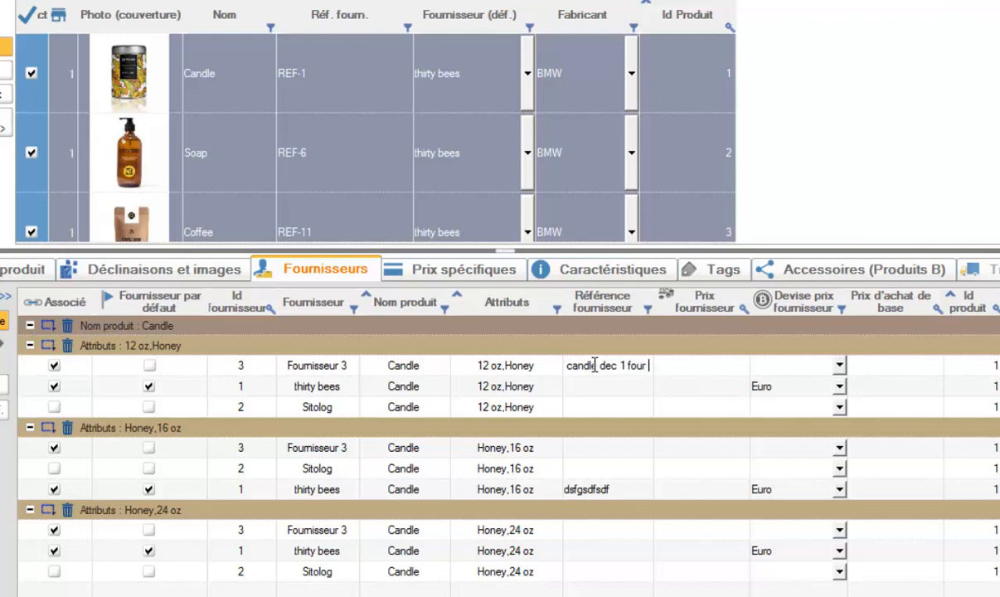
text(3)
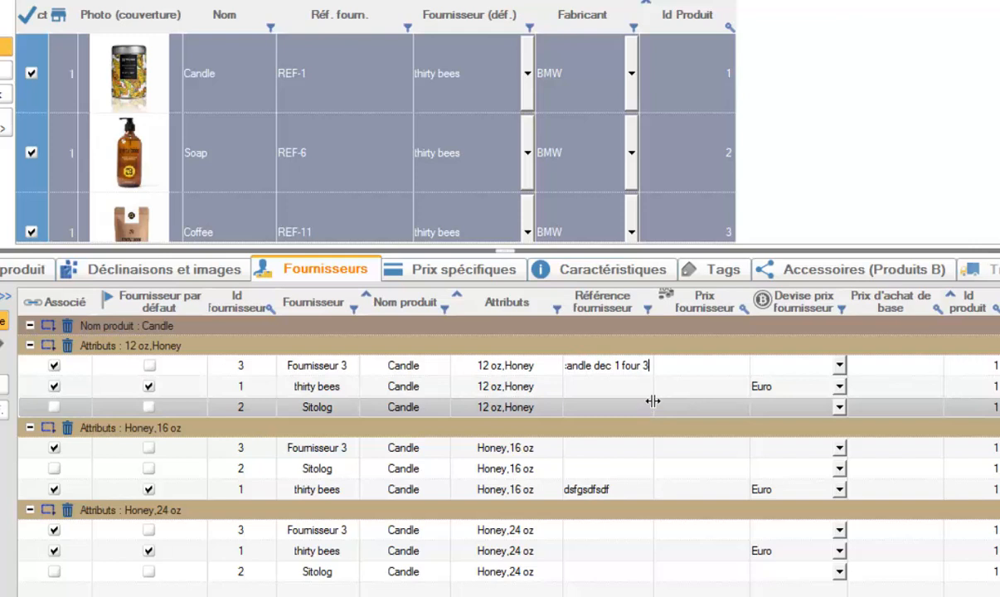
drag(653, 384, 712, 386)
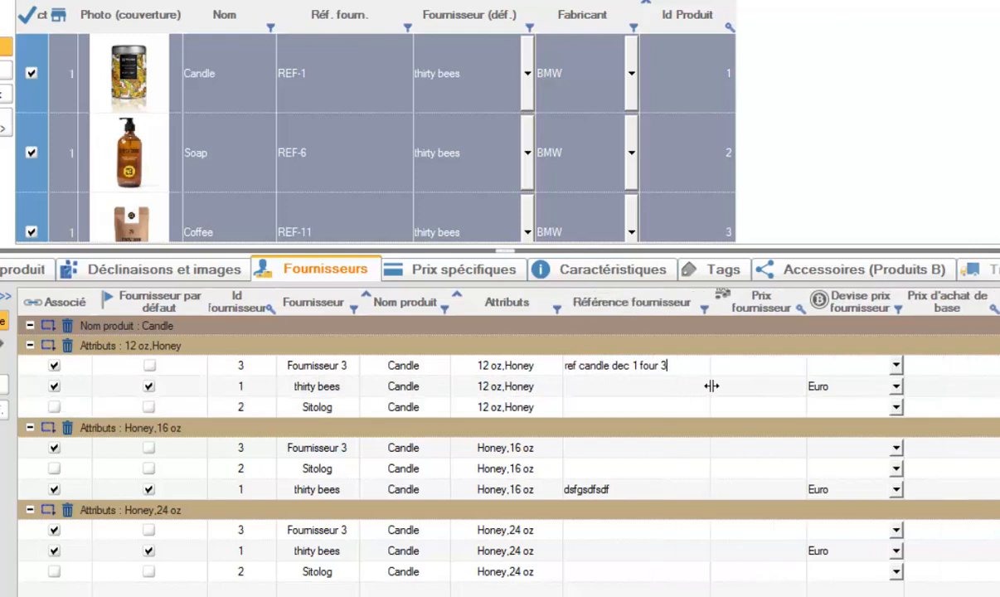
click(668, 383)
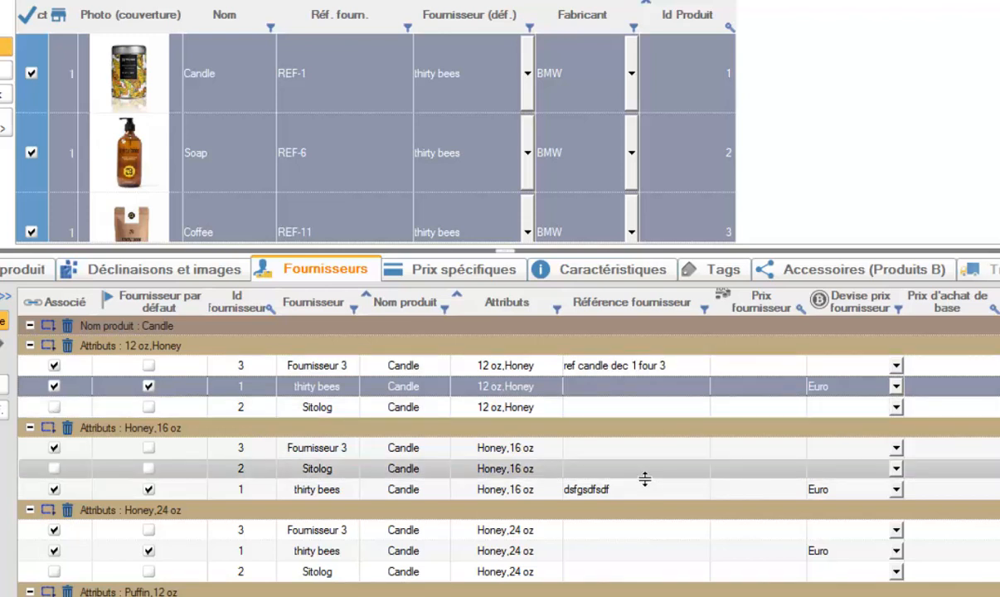
Select all supplier rows of Candle 12 oz,Honey and Honey,16 oz and open MagicEdit on their Référence fournisseur column.
click(661, 370)
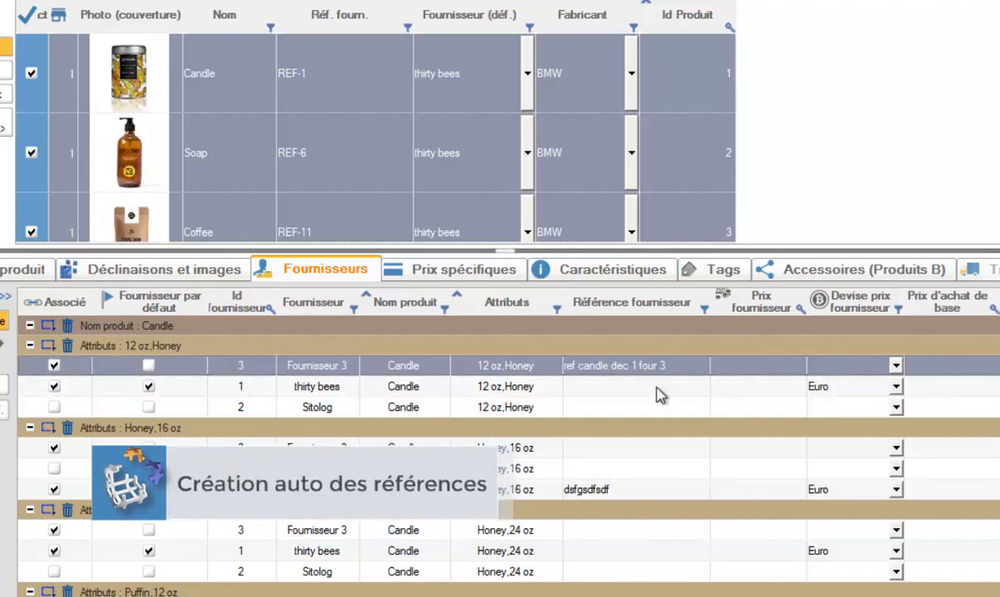
shift+click(661, 491)
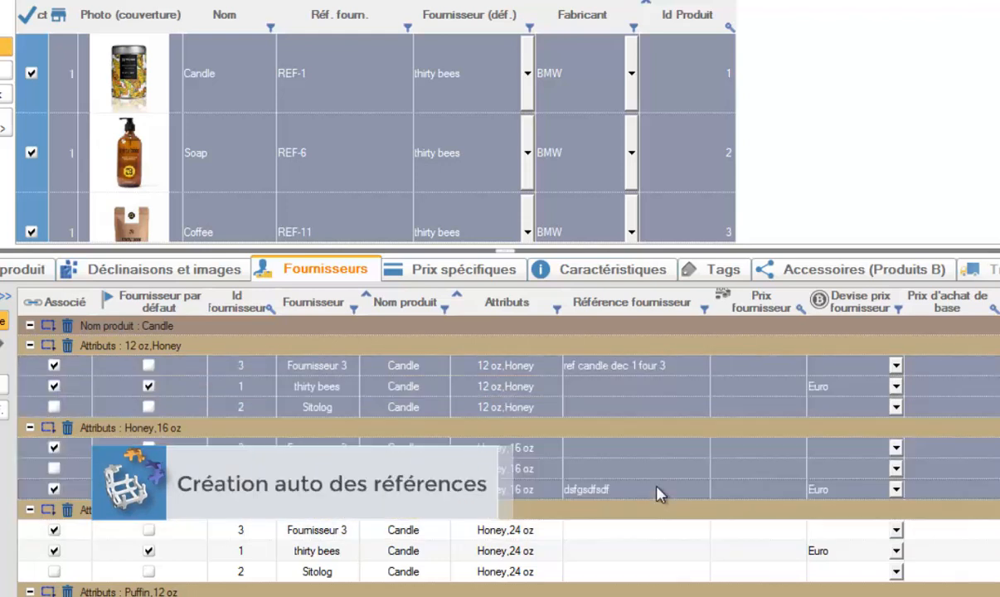
right_click(648, 365)
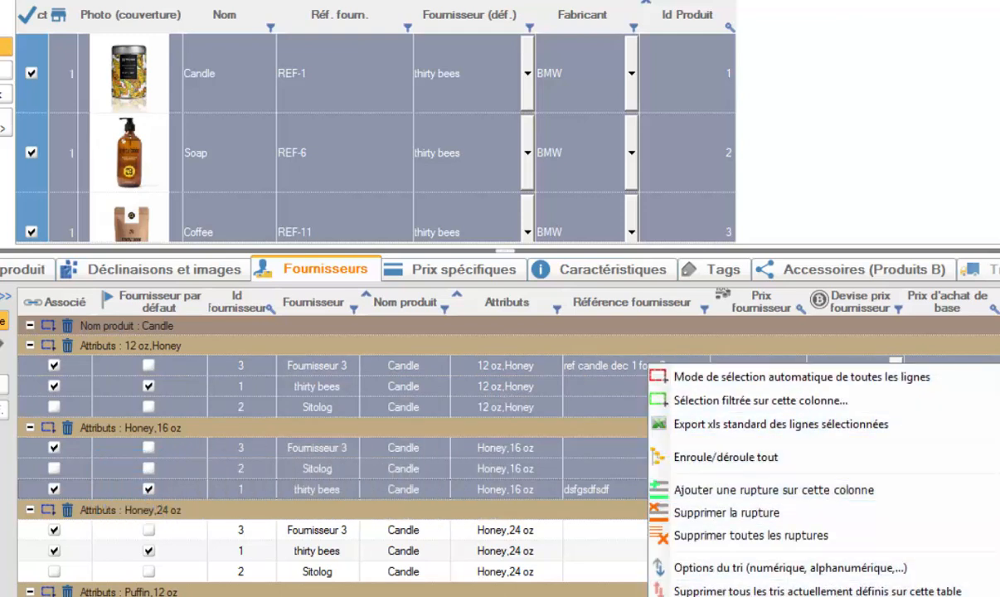
click(713, 594)
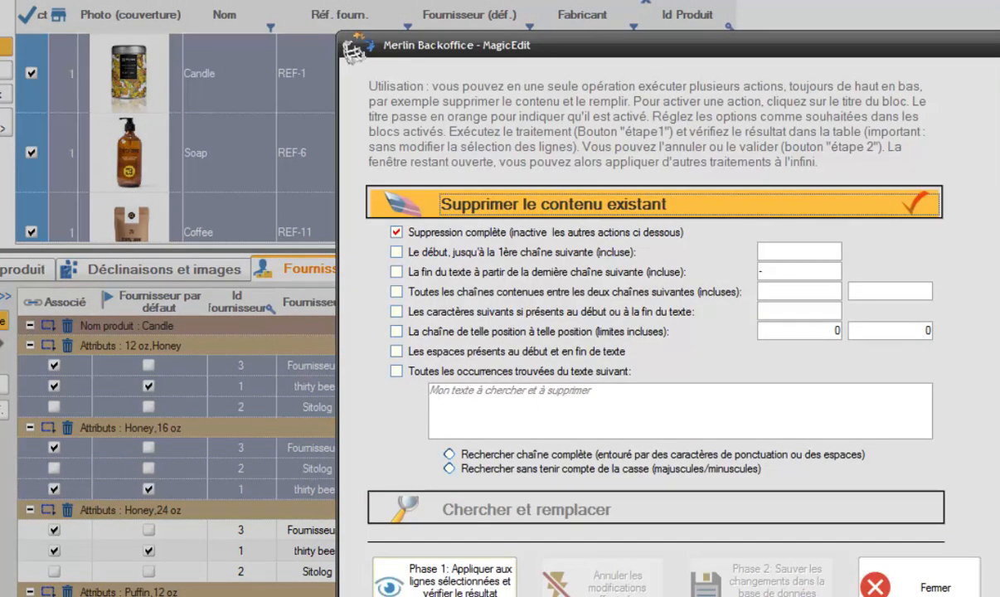
Set MagicEdit to add another column's content line by line, using Attributs placed A la fin.
scroll(655, 302, down, 5)
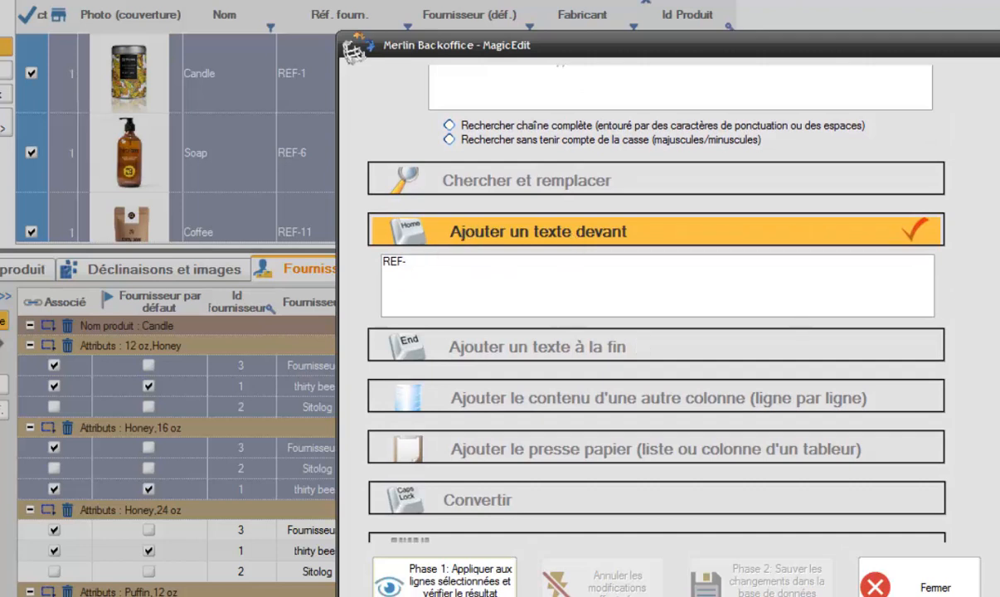
scroll(656, 274, down, 2)
click(581, 278)
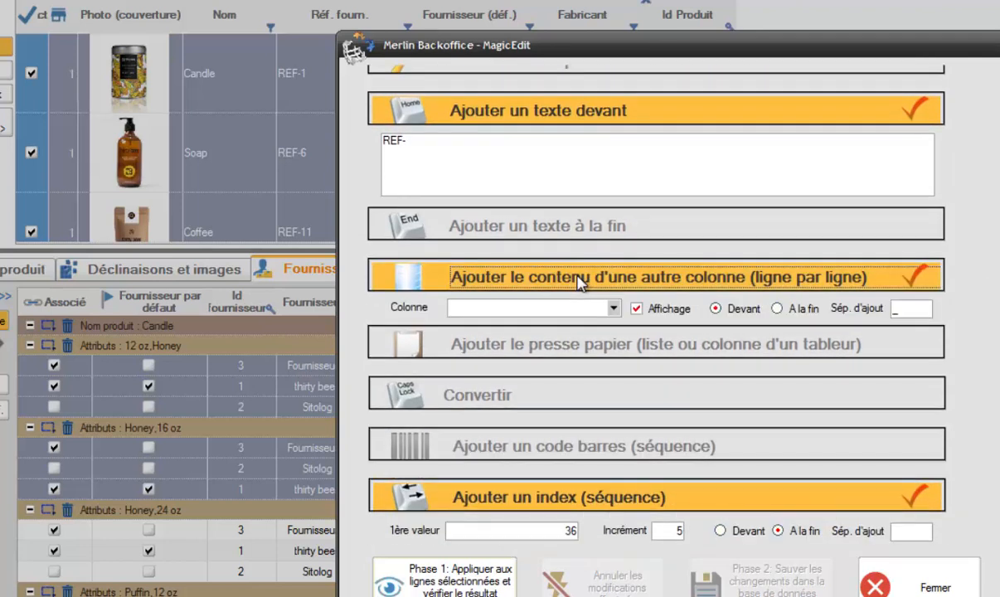
click(615, 307)
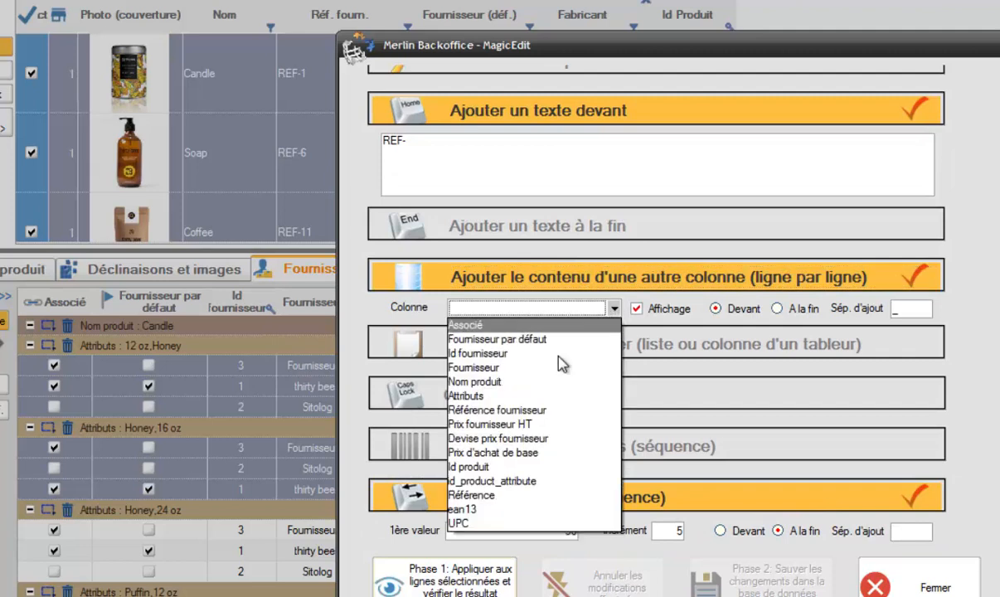
click(485, 375)
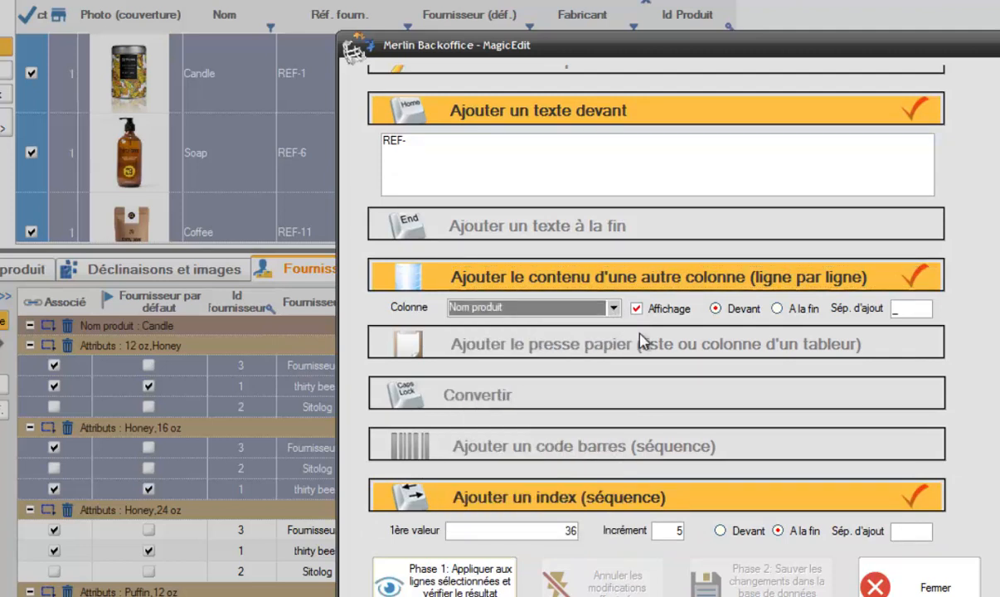
click(615, 308)
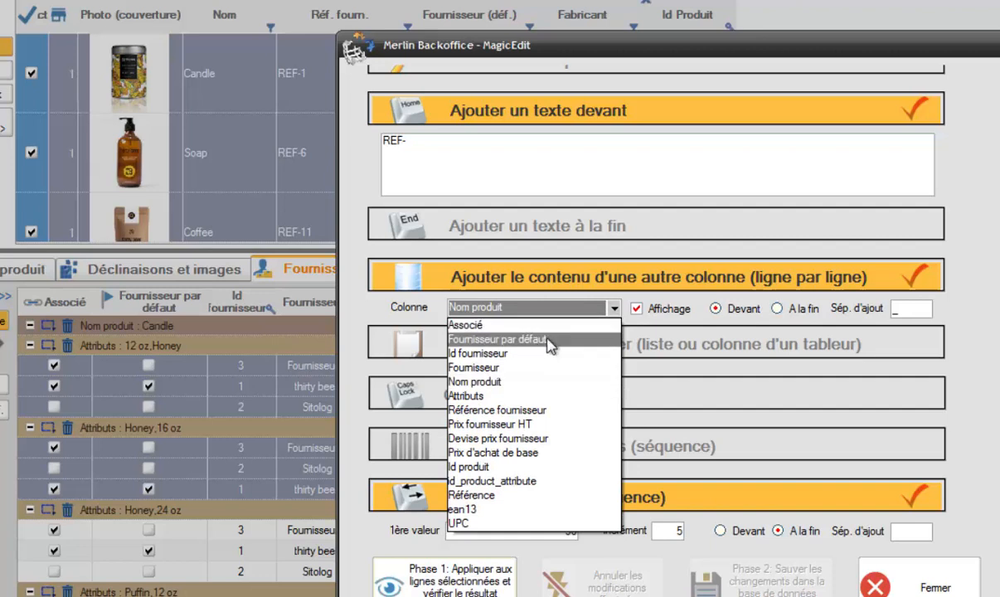
click(469, 396)
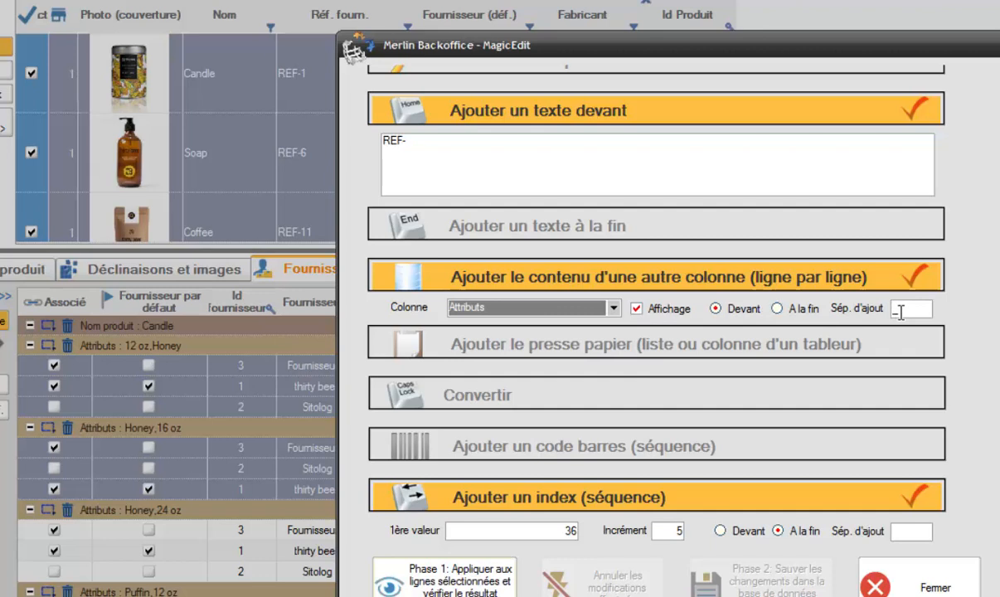
click(777, 309)
scroll(904, 381, down, 3)
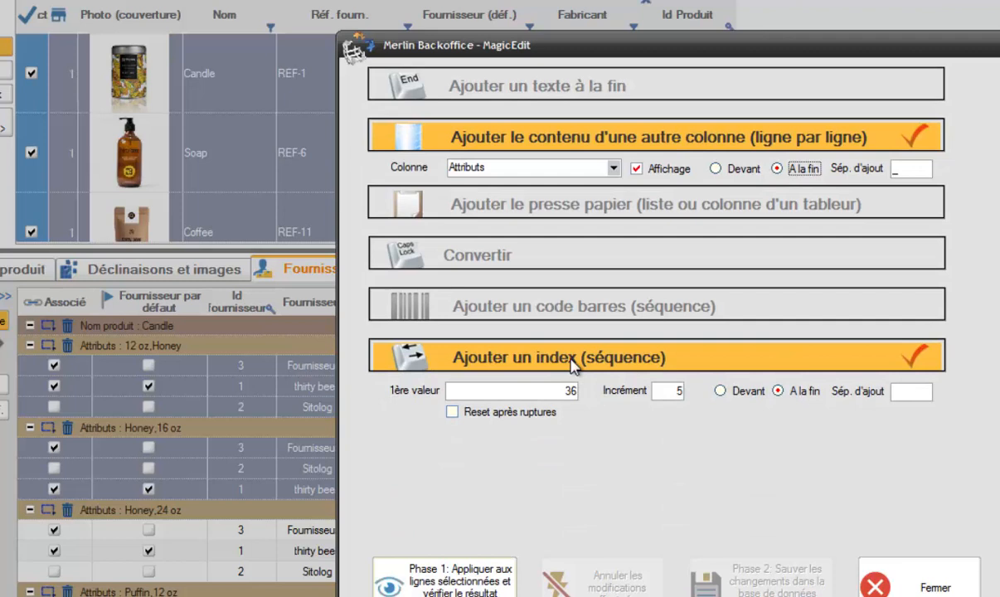
Disable the Ajouter un index (séquence) action and apply the MagicEdit actions to the selected rows.
click(575, 358)
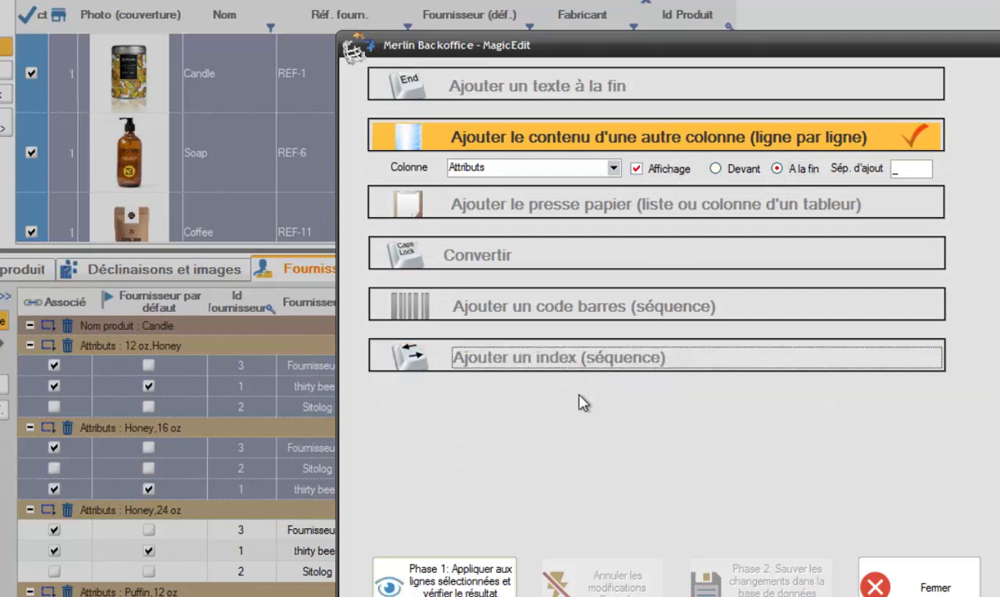
click(484, 586)
drag(633, 56, 999, 48)
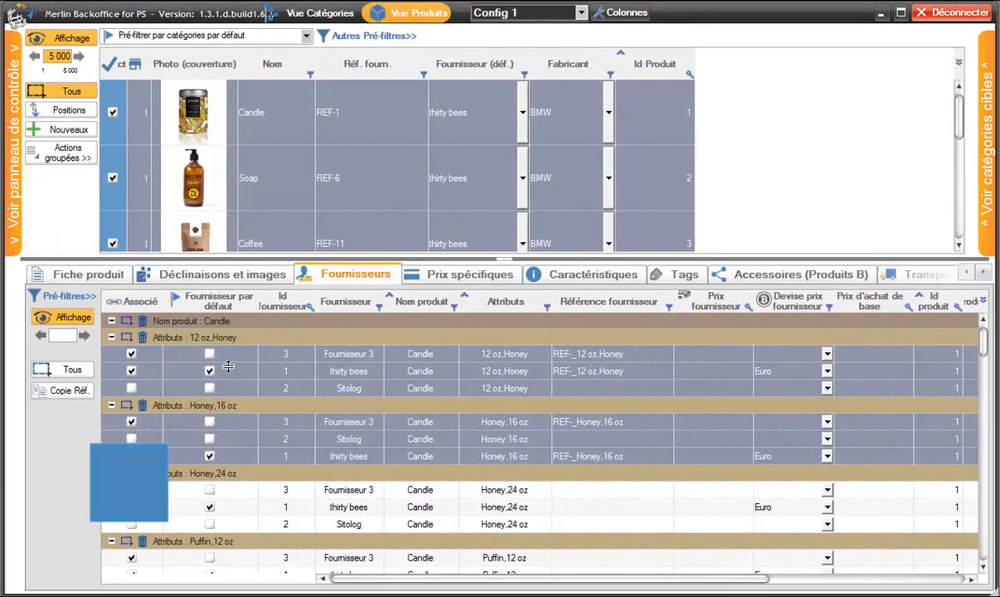
Hide the combinations in the suppliers table by turning off the Afficher les déclinaisons pre-filter.
click(66, 296)
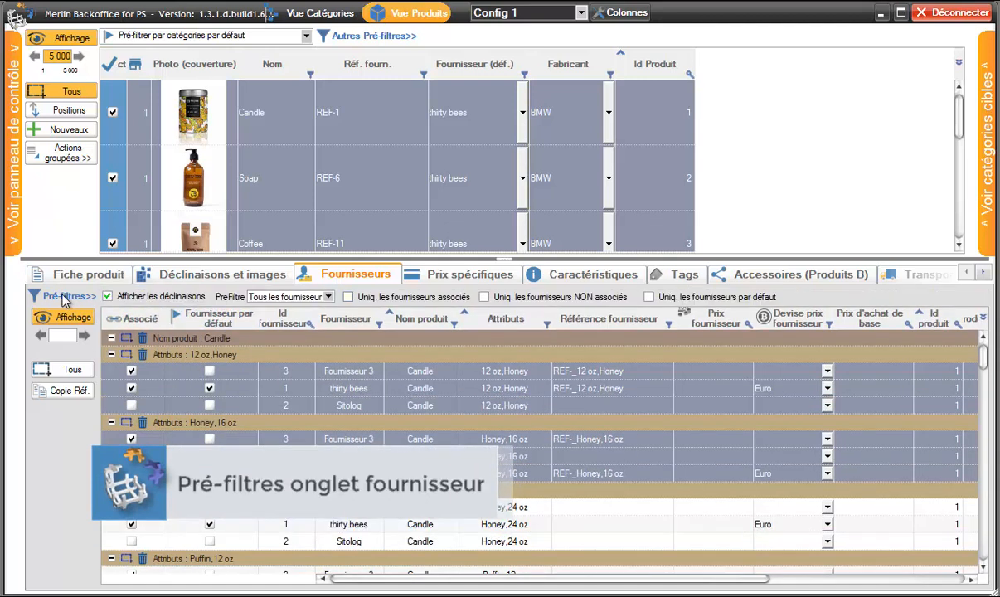
click(107, 296)
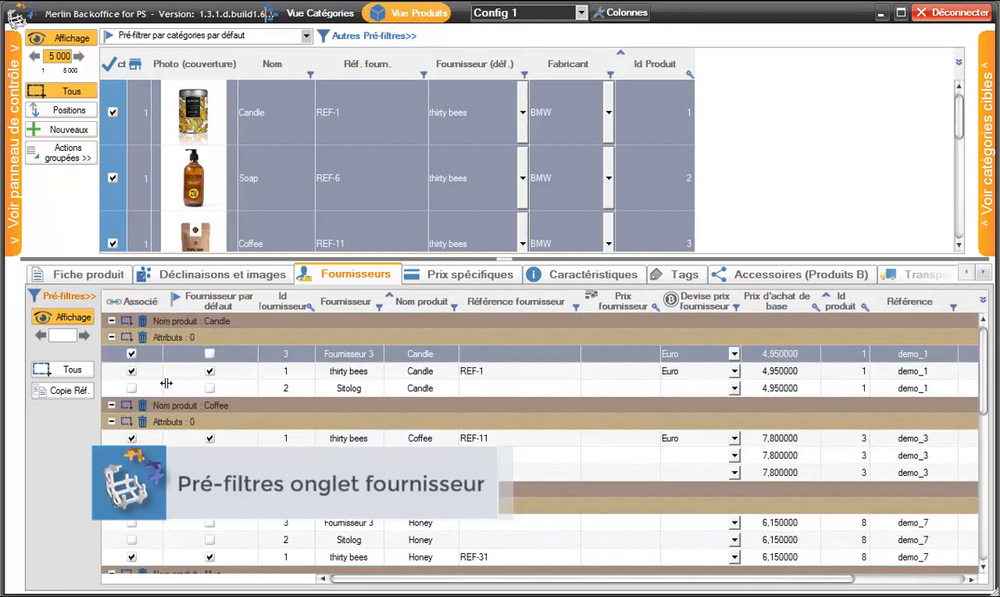
Pre-filter the suppliers table on thirty bees to examine its rows, and return to Tous les fournisseurs.
click(67, 297)
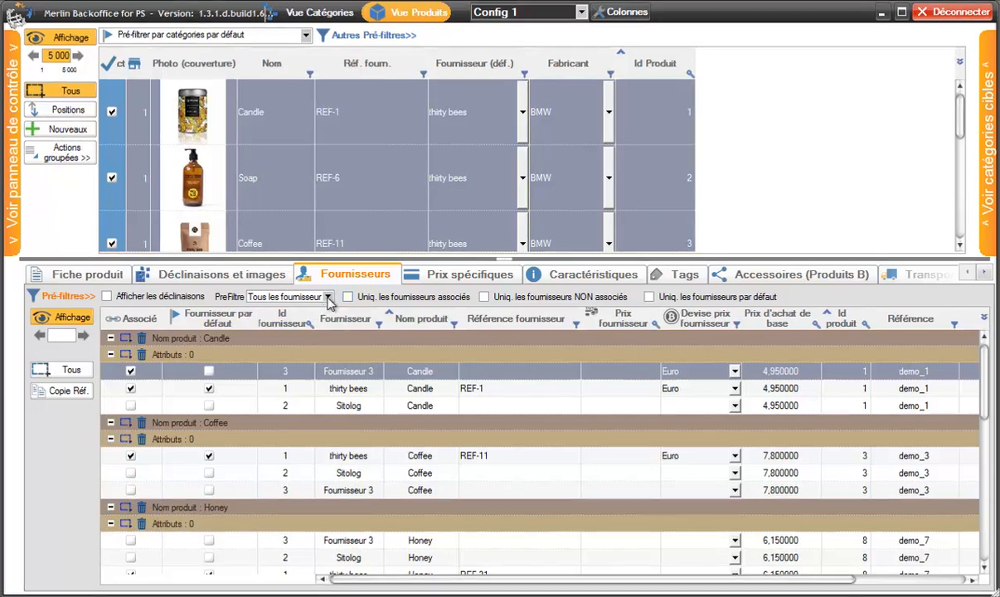
click(329, 296)
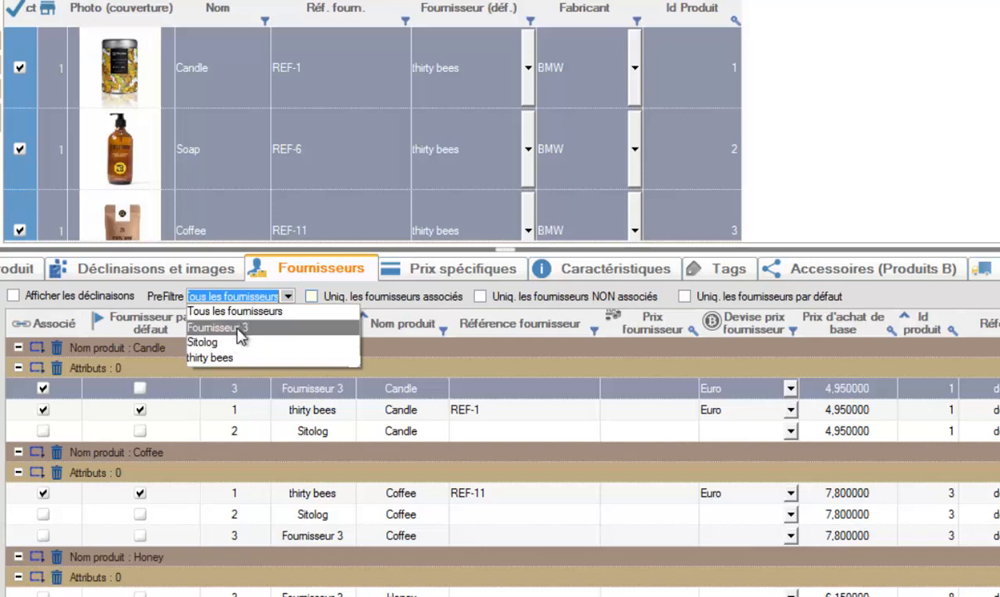
click(222, 358)
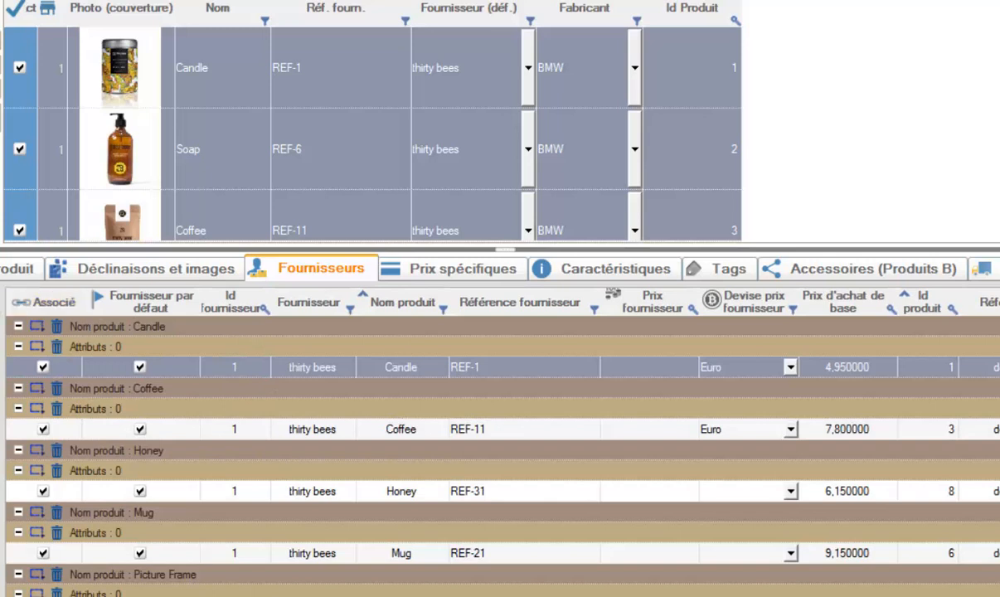
click(4, 304)
click(286, 297)
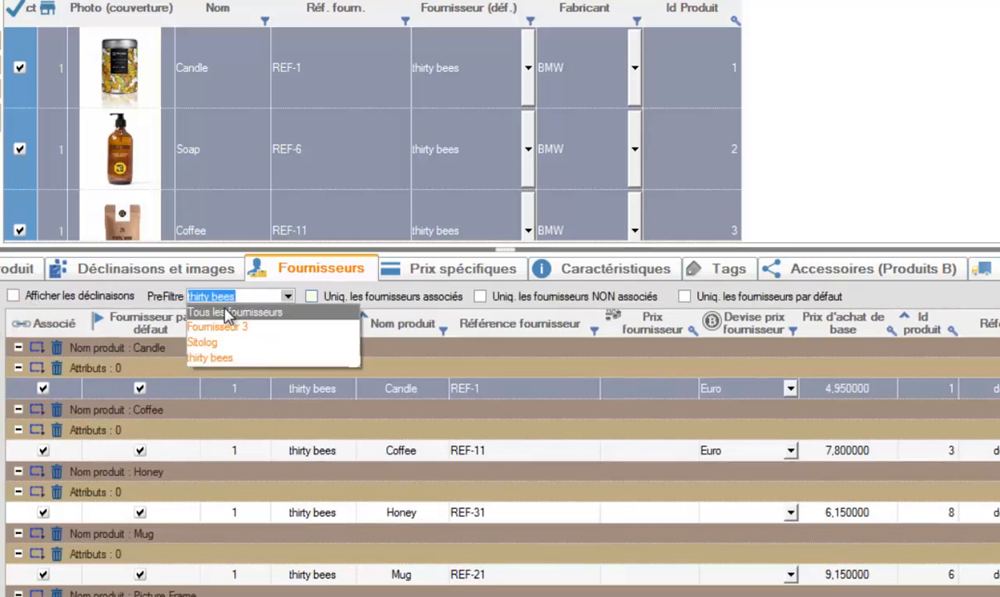
click(223, 311)
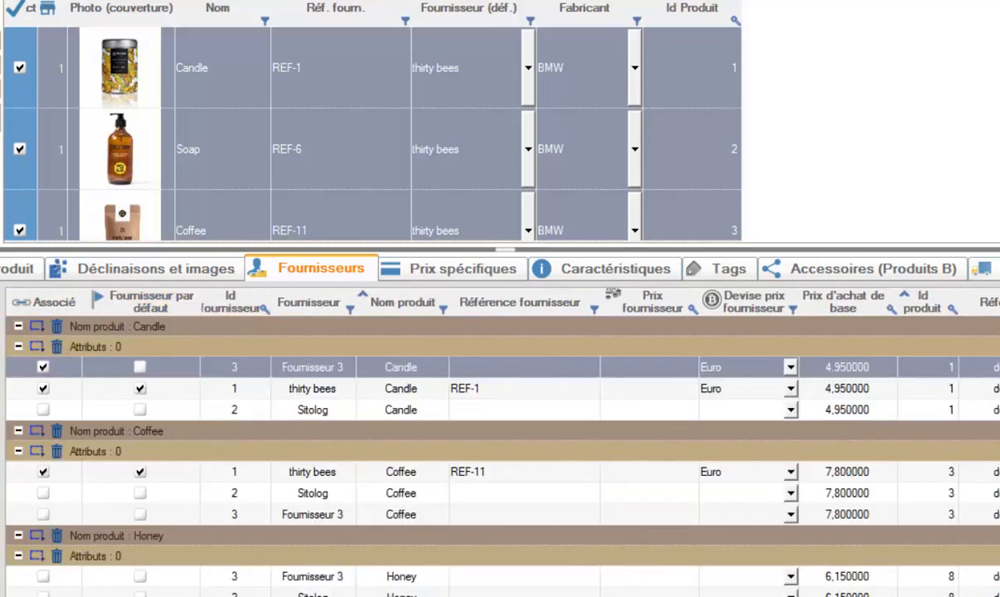
View only the default suppliers with the pre-filters, and remove that restriction to examine all associated suppliers.
click(3, 304)
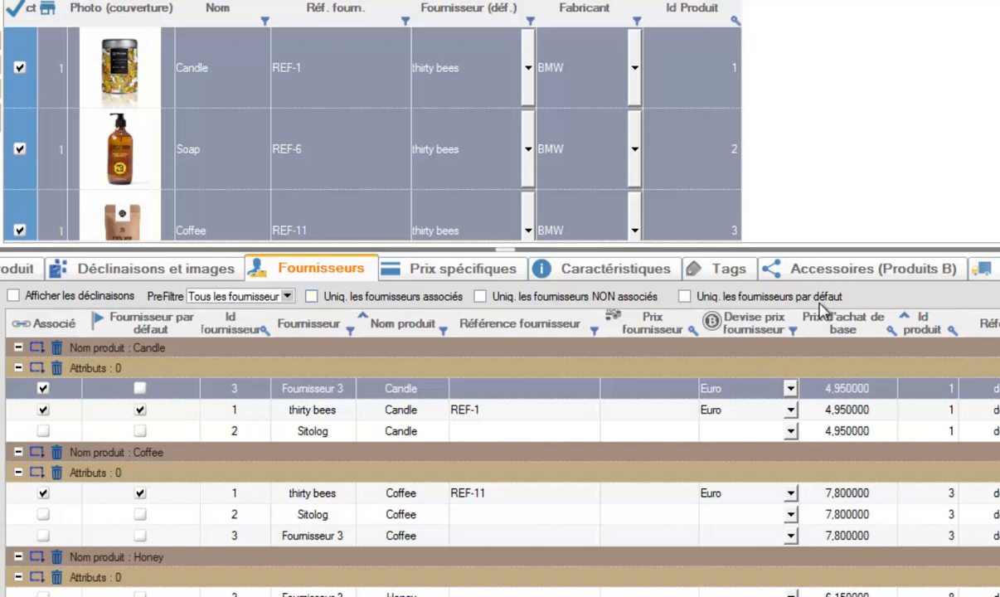
click(684, 296)
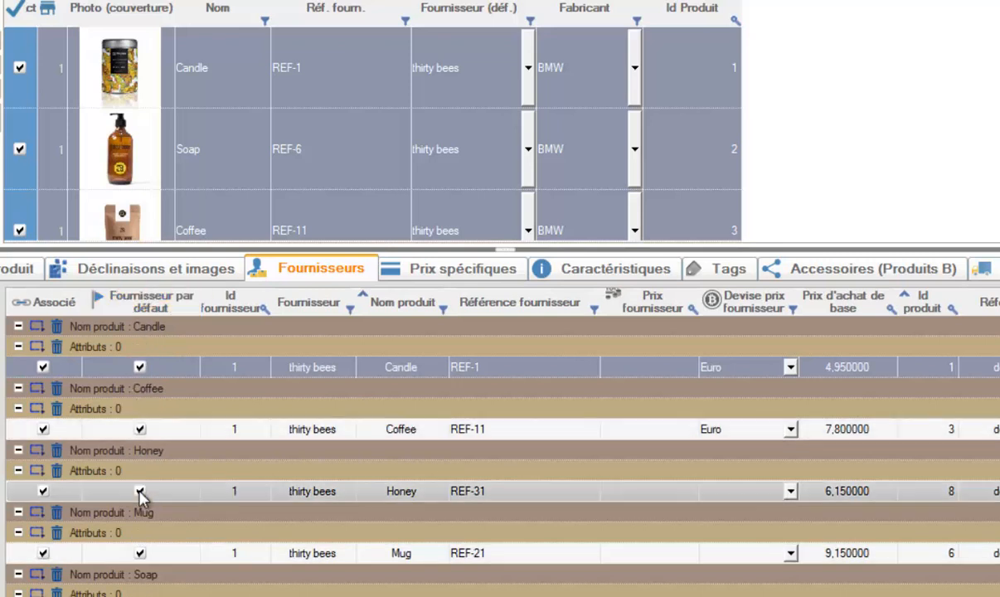
mouse_move(465, 312)
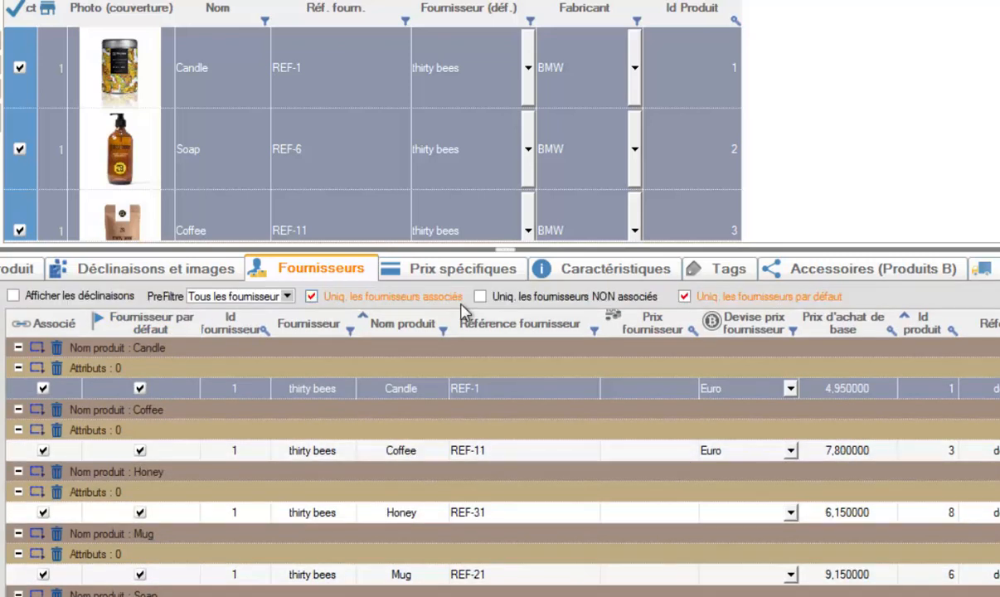
click(684, 296)
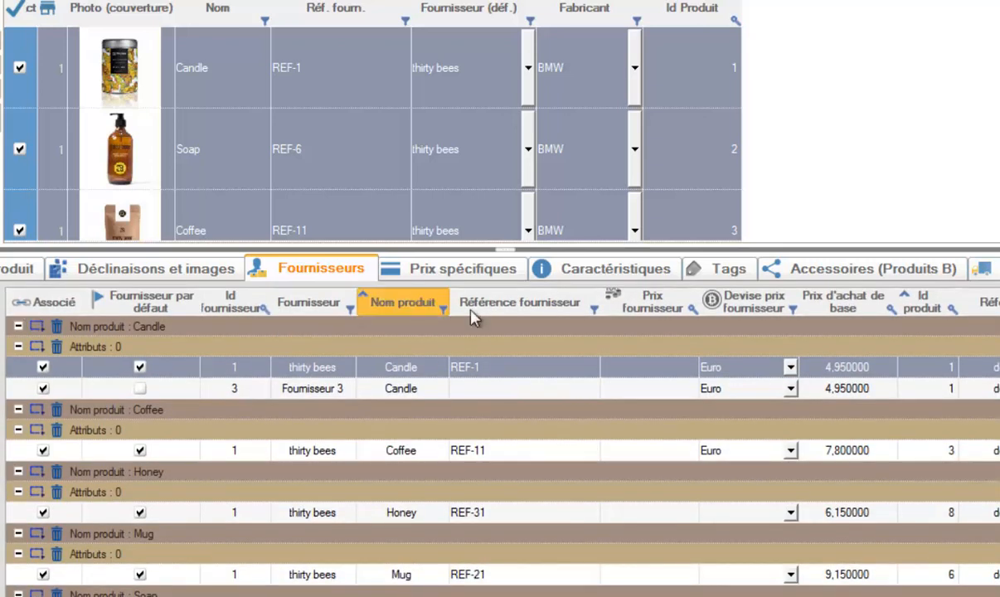
mouse_move(87, 296)
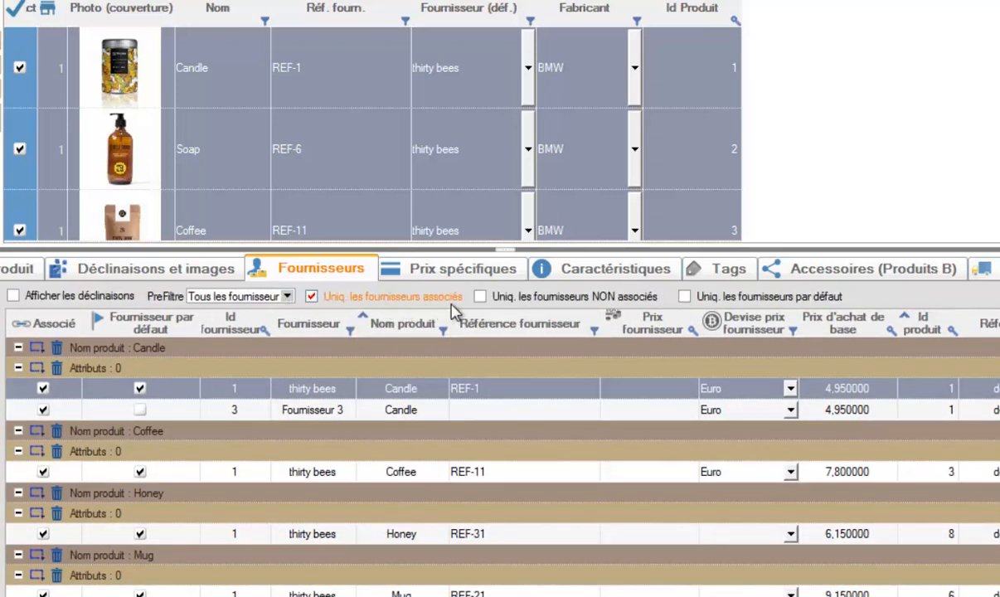
Restrict the table to non-associated suppliers, select all of its rows and associate those suppliers with their products in bulk.
click(478, 298)
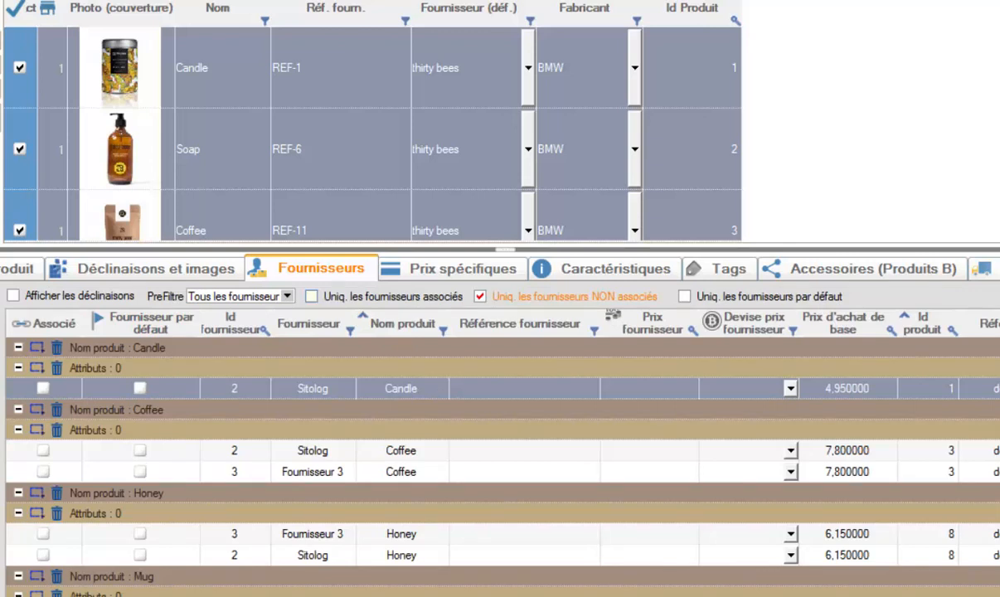
key(ctrl+a)
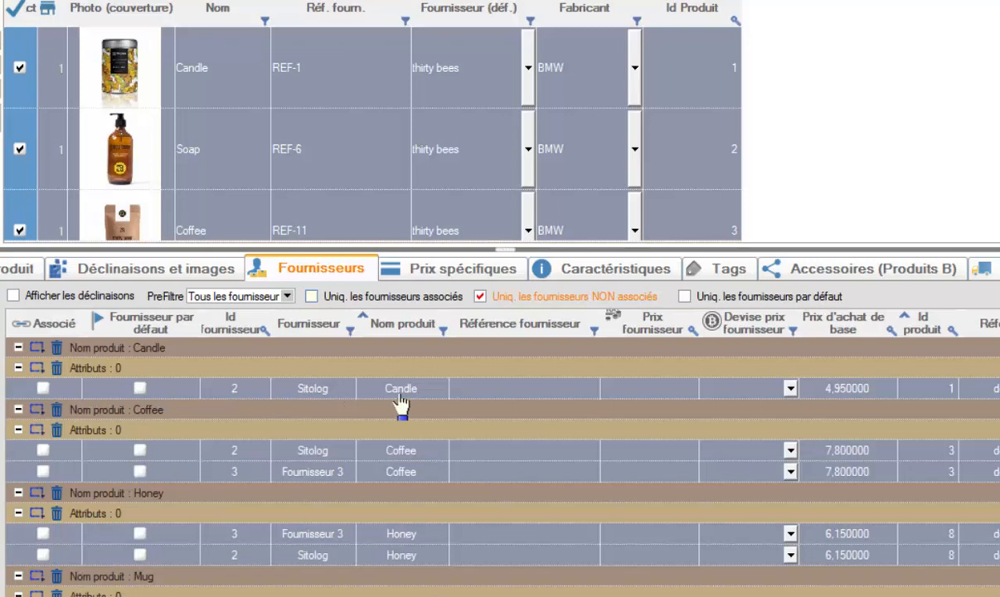
click(43, 388)
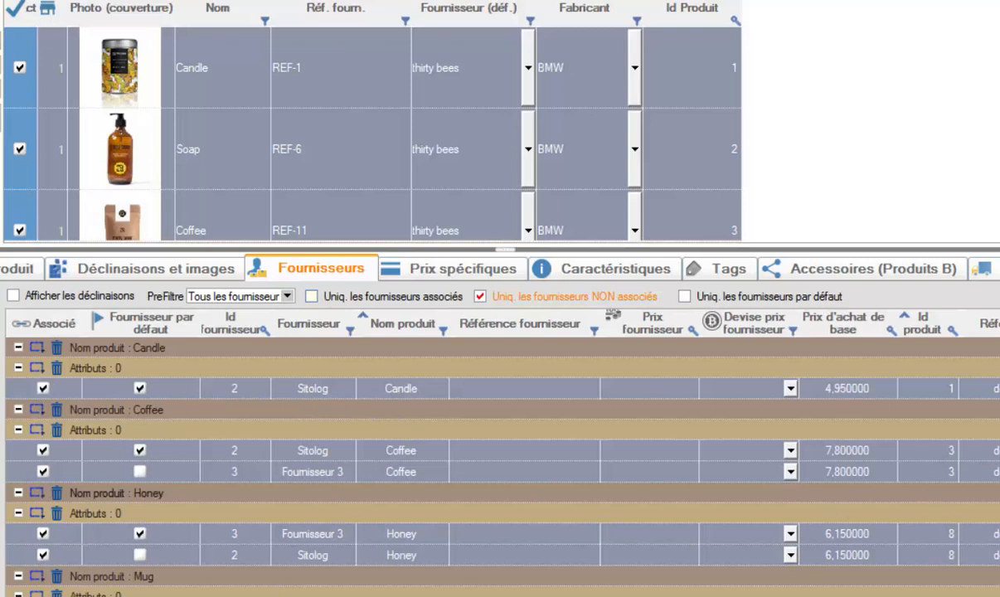
scroll(502, 464, down, 4)
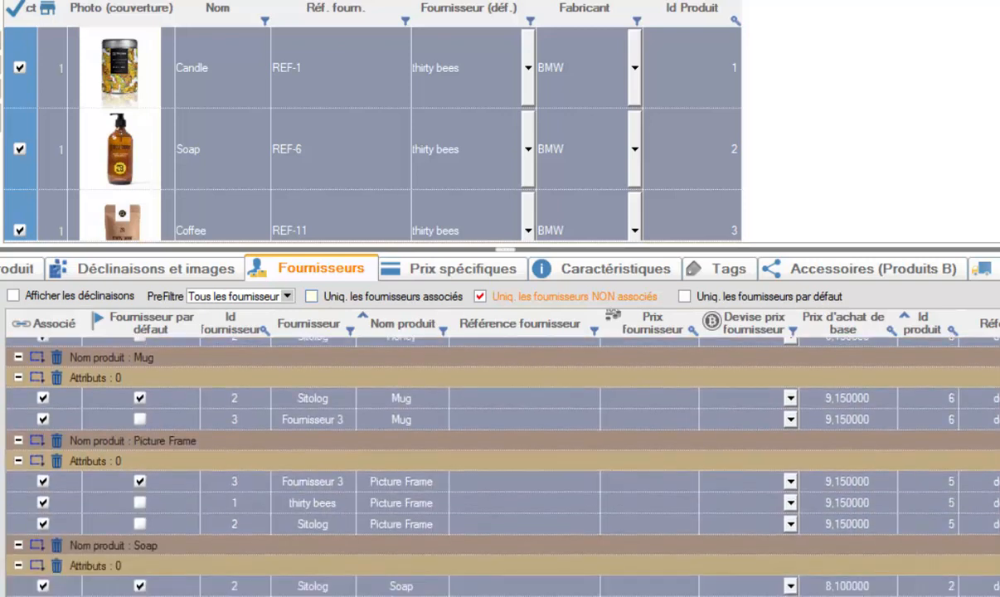
Examine the association and default supplier settings of the newly associated rows across all product groups.
scroll(503, 465, down, 1)
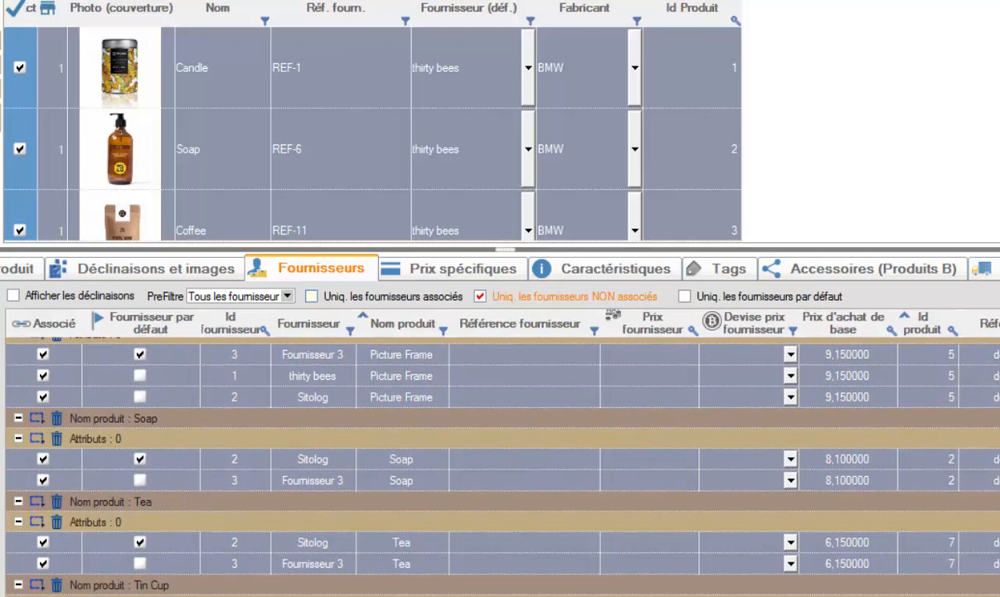
scroll(502, 464, down, 1)
scroll(503, 465, up, 6)
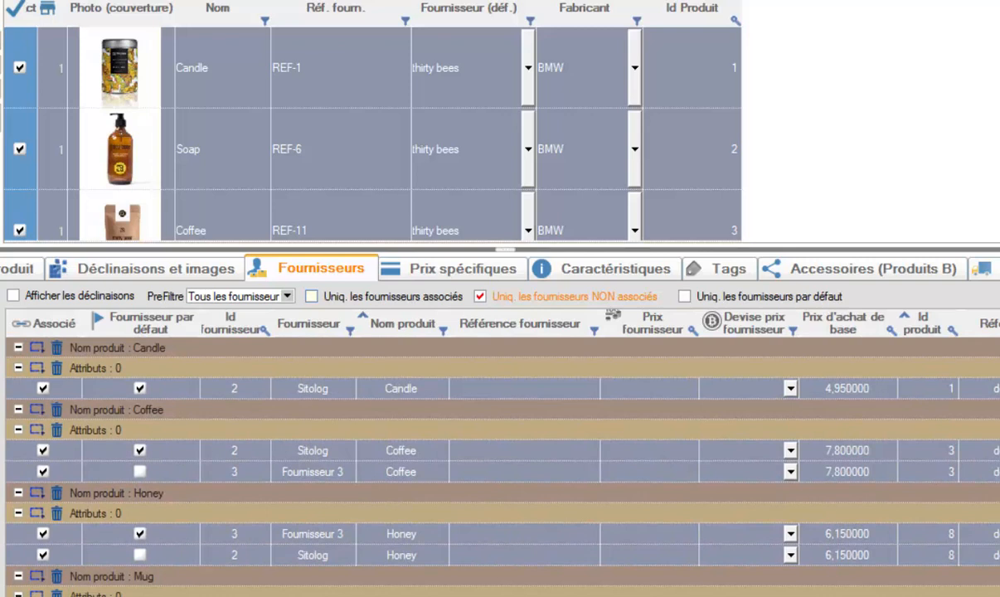
scroll(502, 464, down, 8)
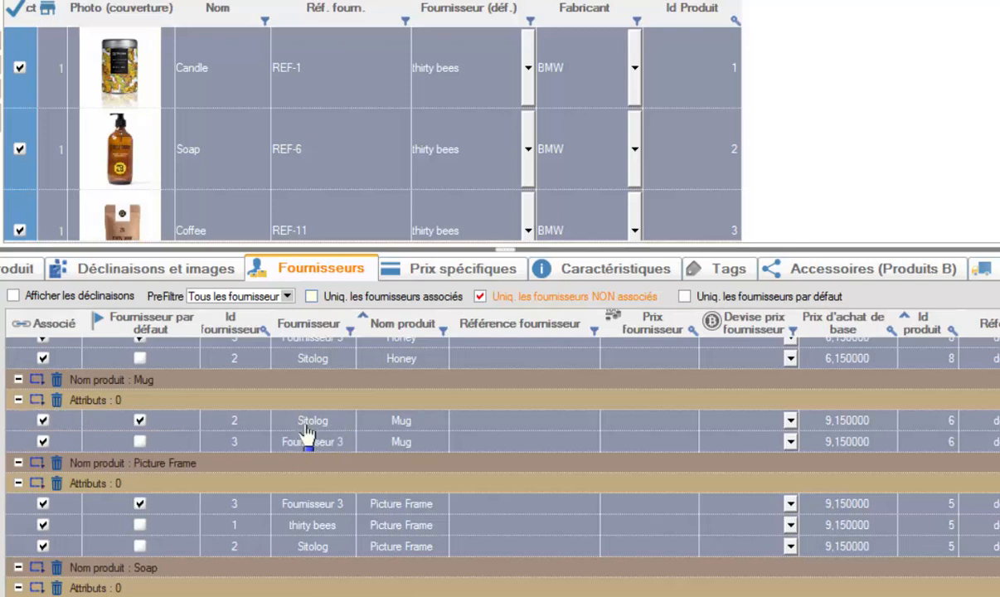
click(140, 421)
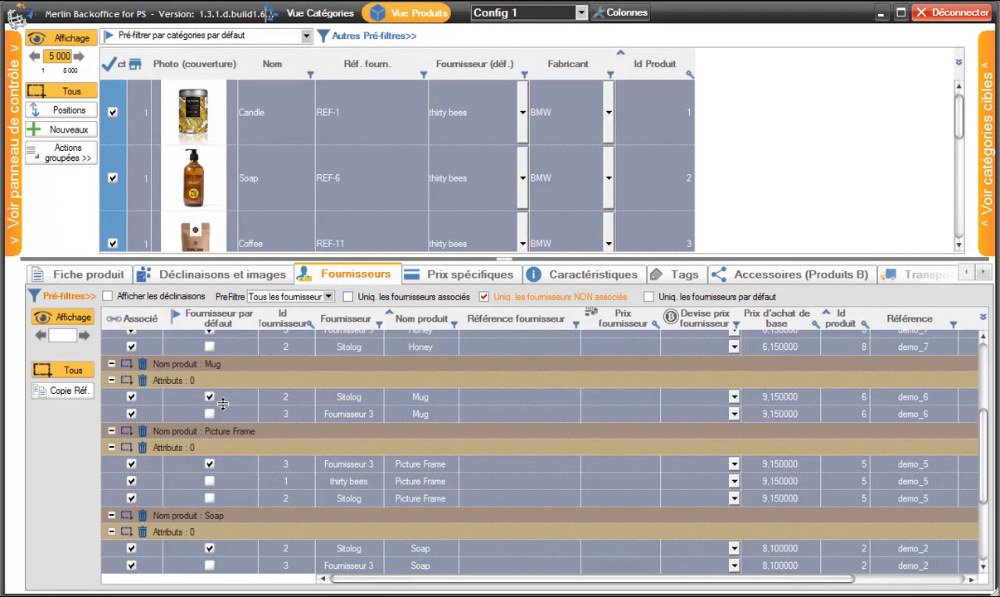
scroll(464, 496, up, 3)
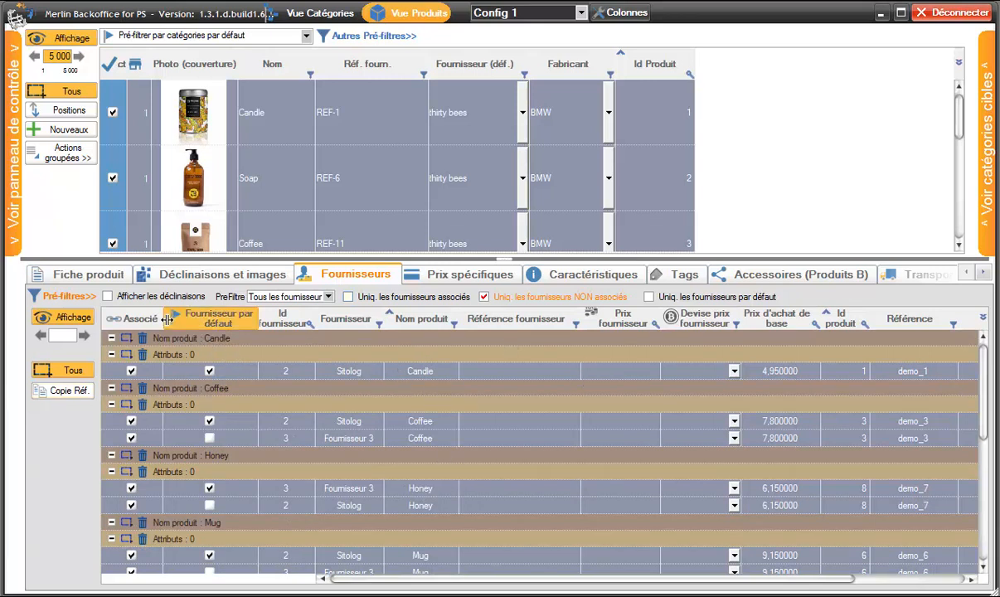
Remove the non-associated suppliers restriction, show the combinations in the suppliers table and hide the pre-filters.
click(483, 296)
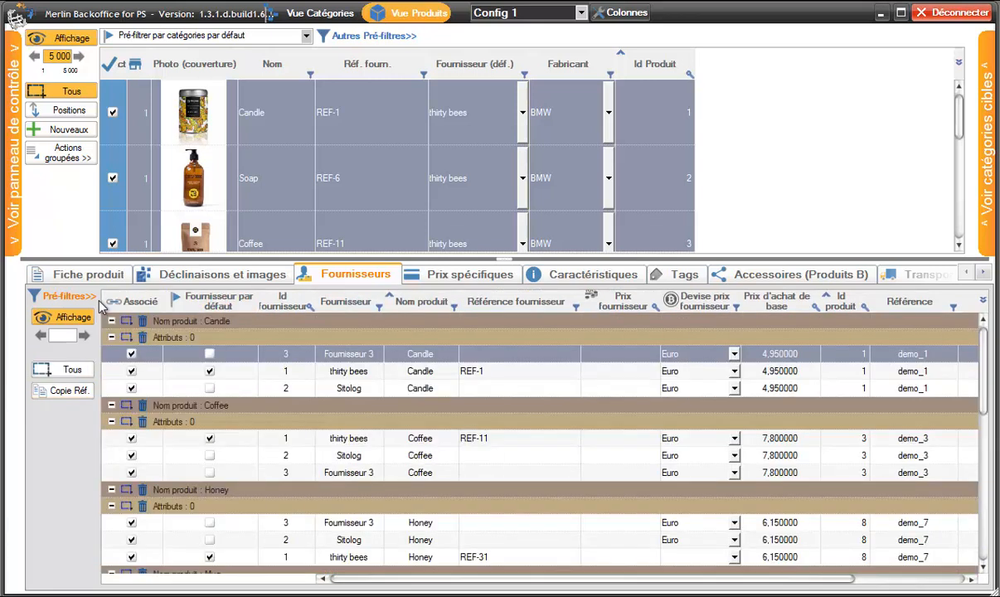
click(107, 297)
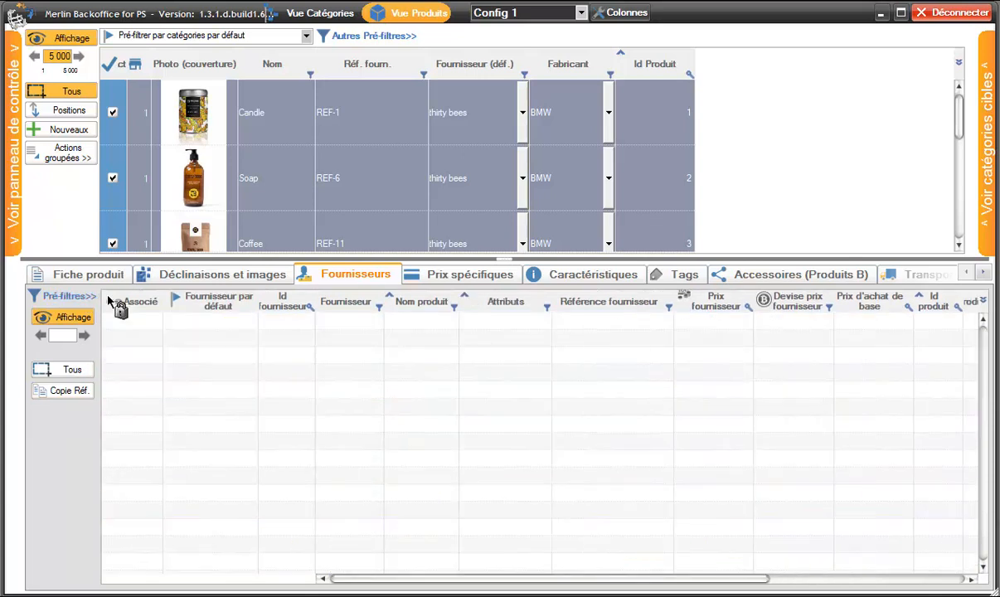
click(76, 296)
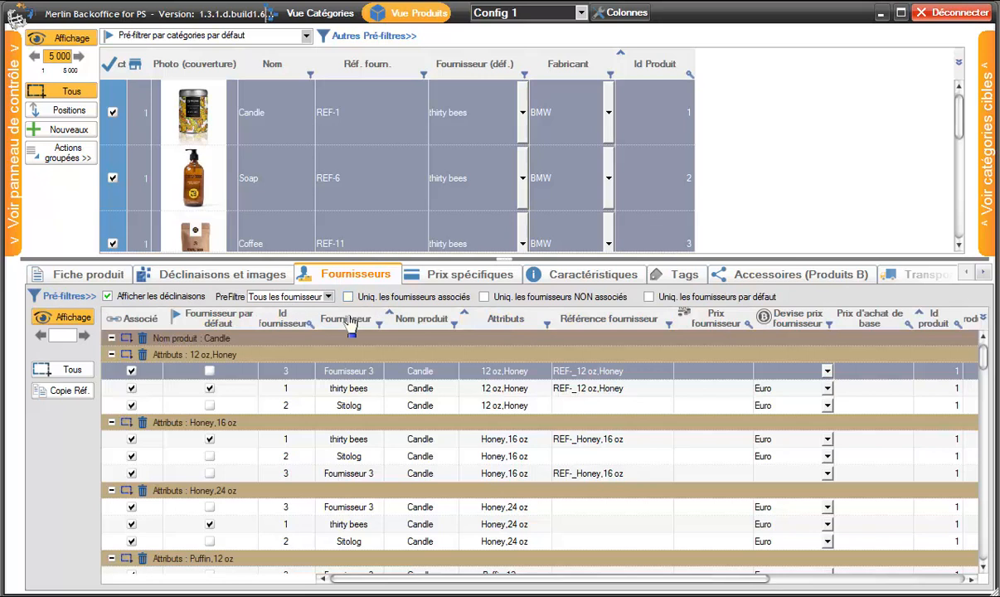
click(76, 297)
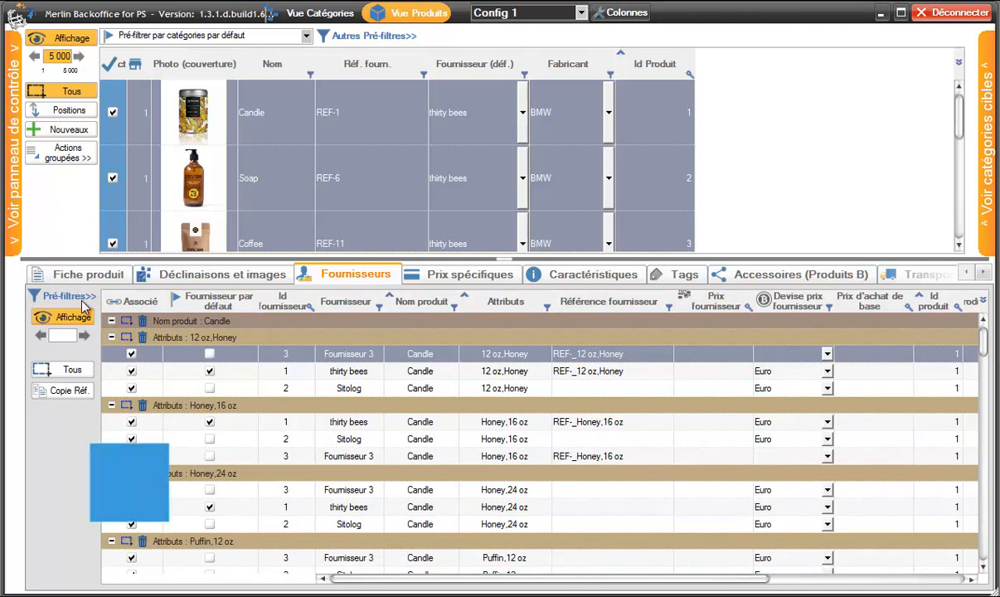
Copy the parent product's supplier reference, price and currency to Candle's supplier rows from 12 oz,Honey through the first Honey,24 oz row.
click(74, 371)
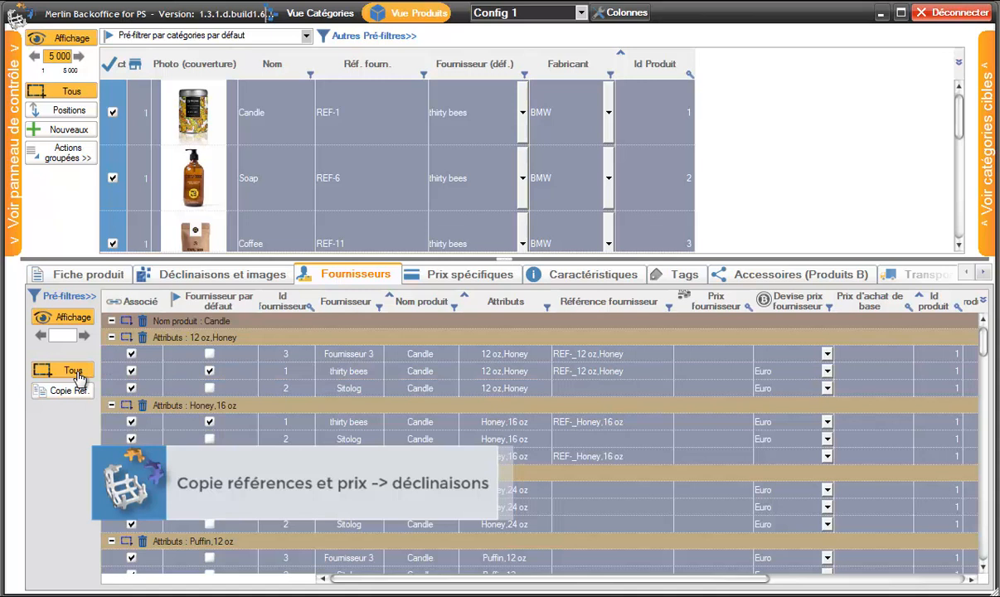
click(297, 356)
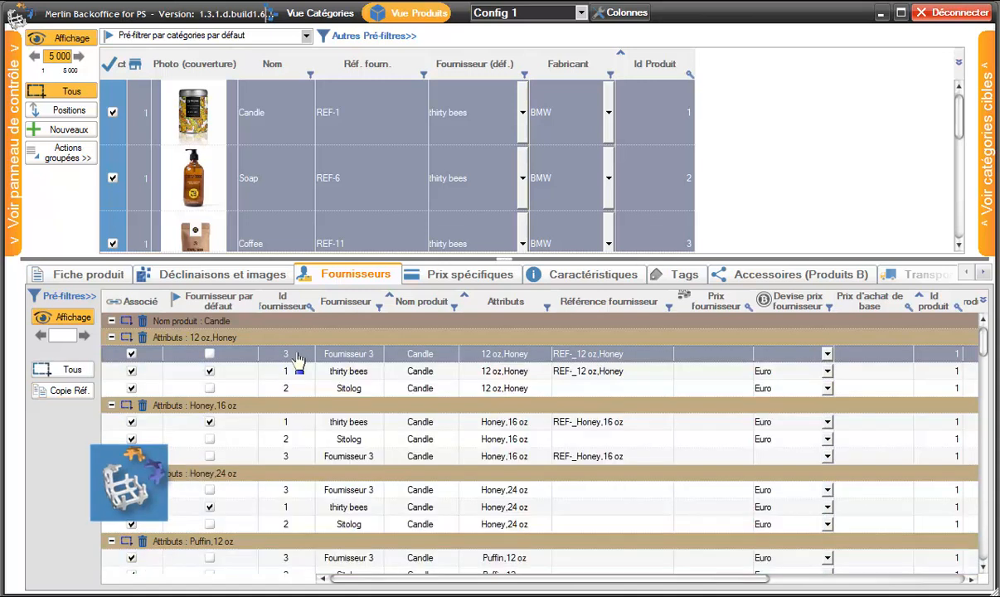
shift+click(295, 494)
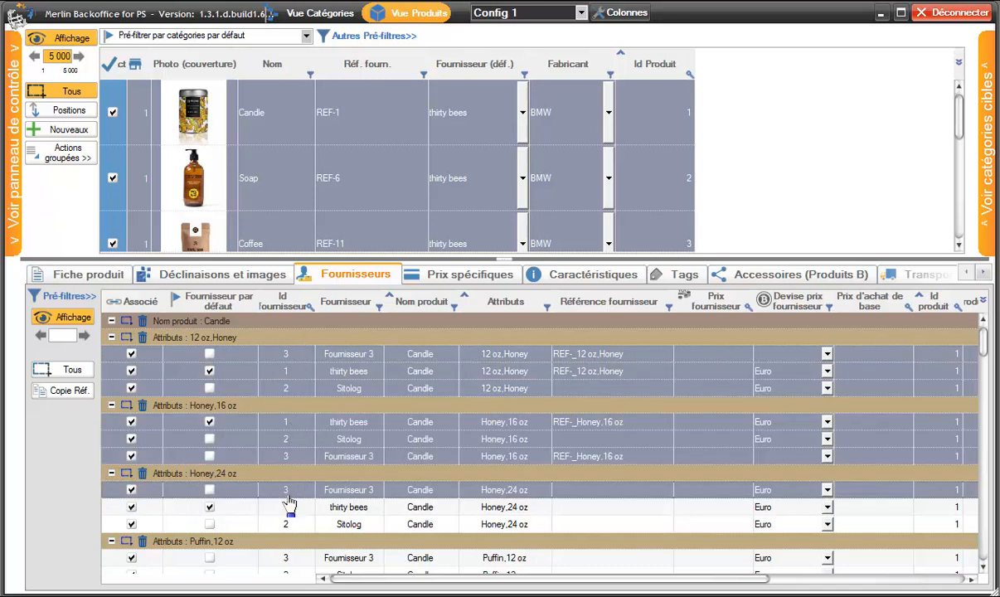
click(69, 399)
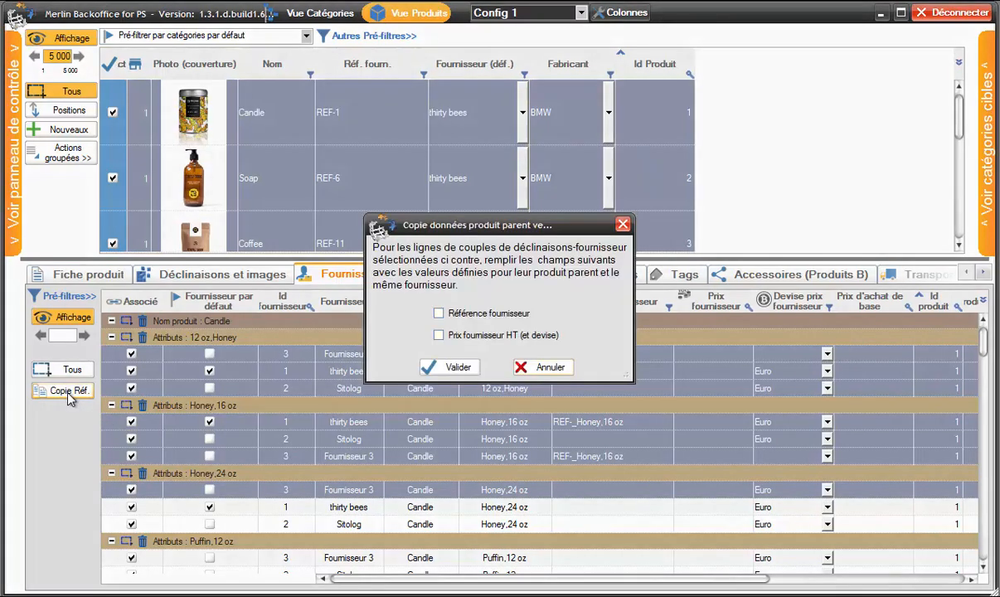
drag(471, 232, 427, 126)
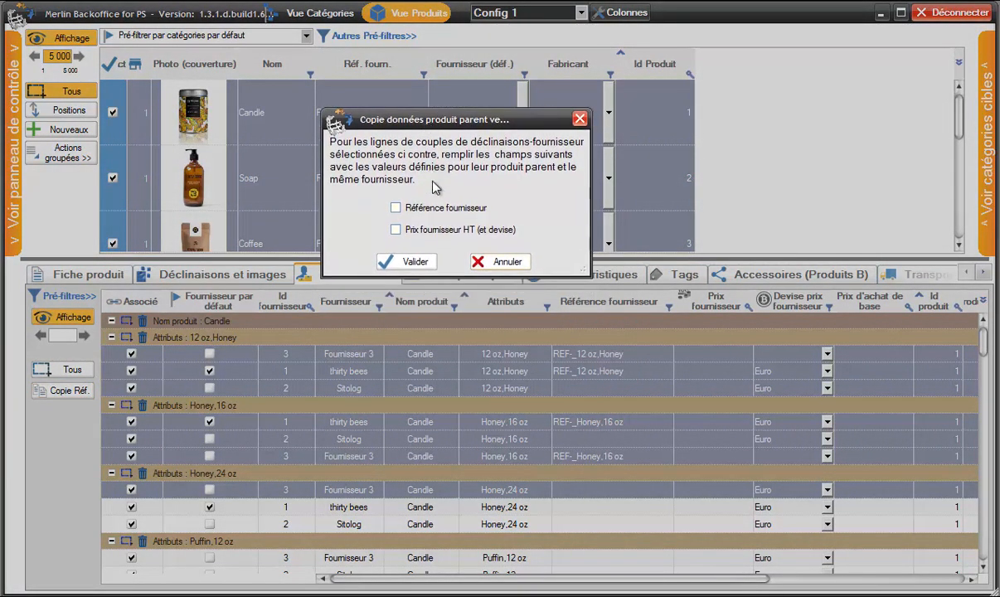
click(397, 209)
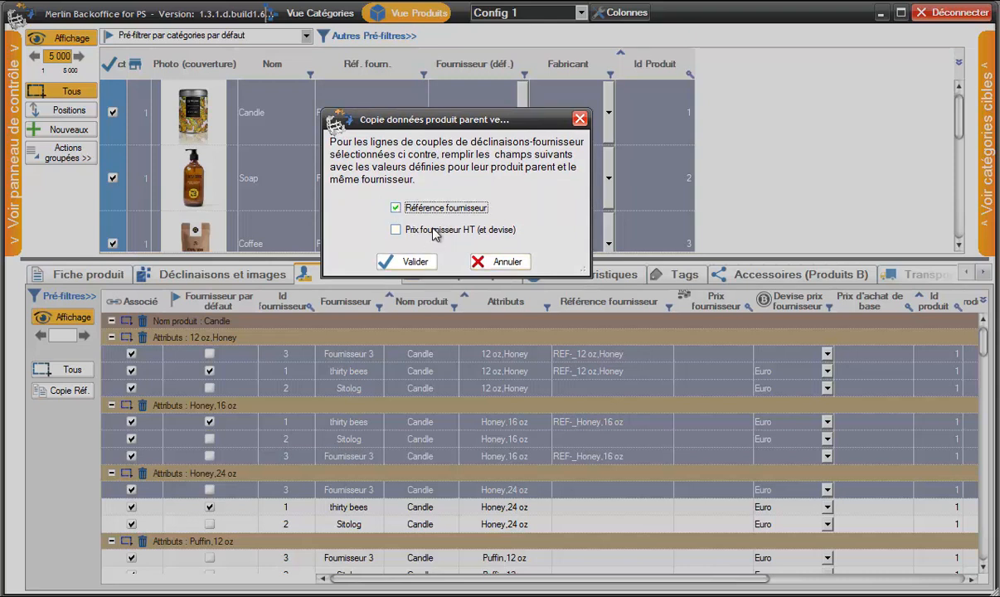
click(396, 230)
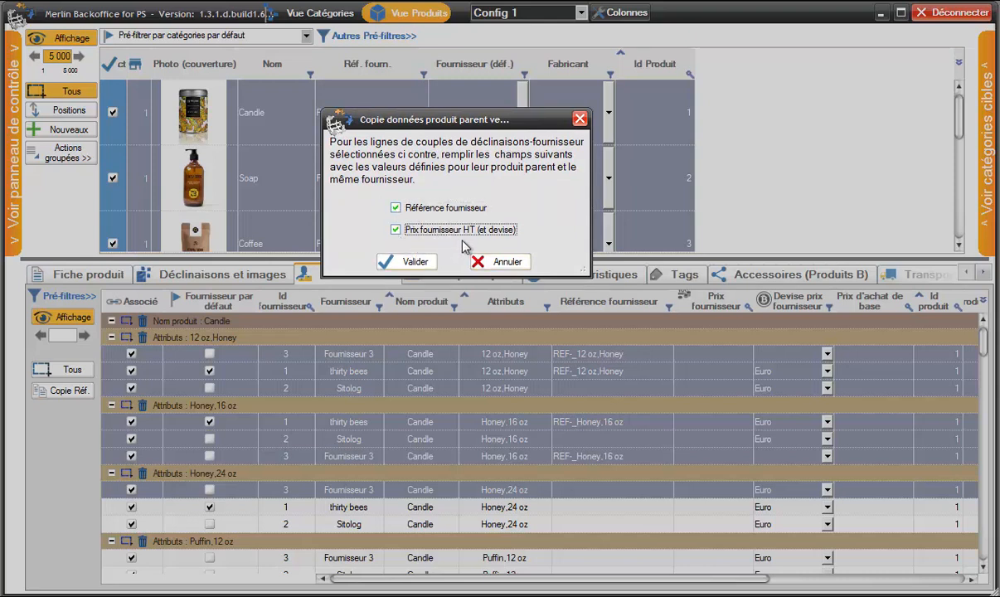
click(395, 230)
click(404, 263)
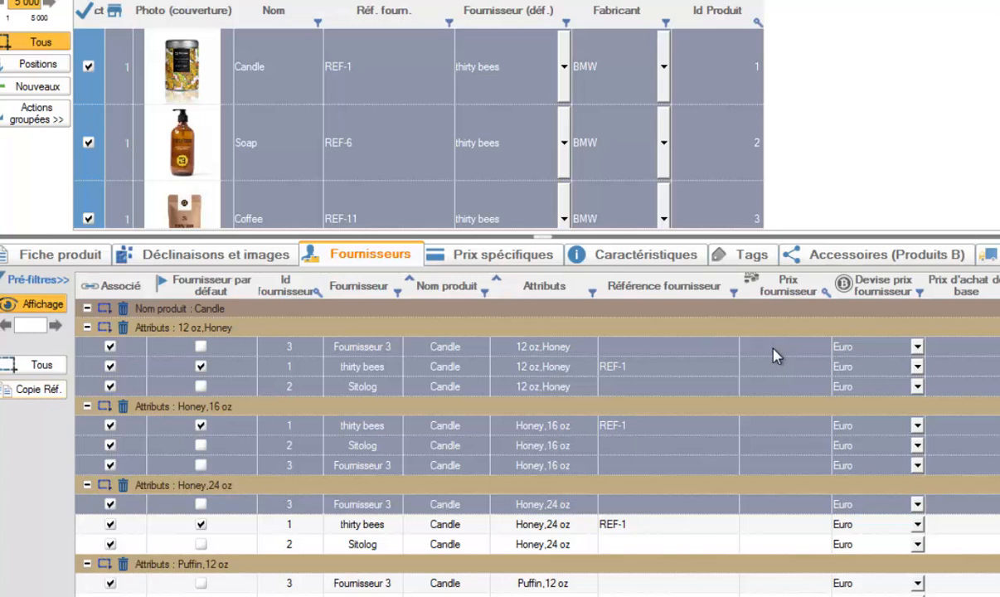
Hide the combinations and set Candle's supplier references to ref-3 for Fournisseur 3 and ref-sitolog for Sitolog.
click(46, 282)
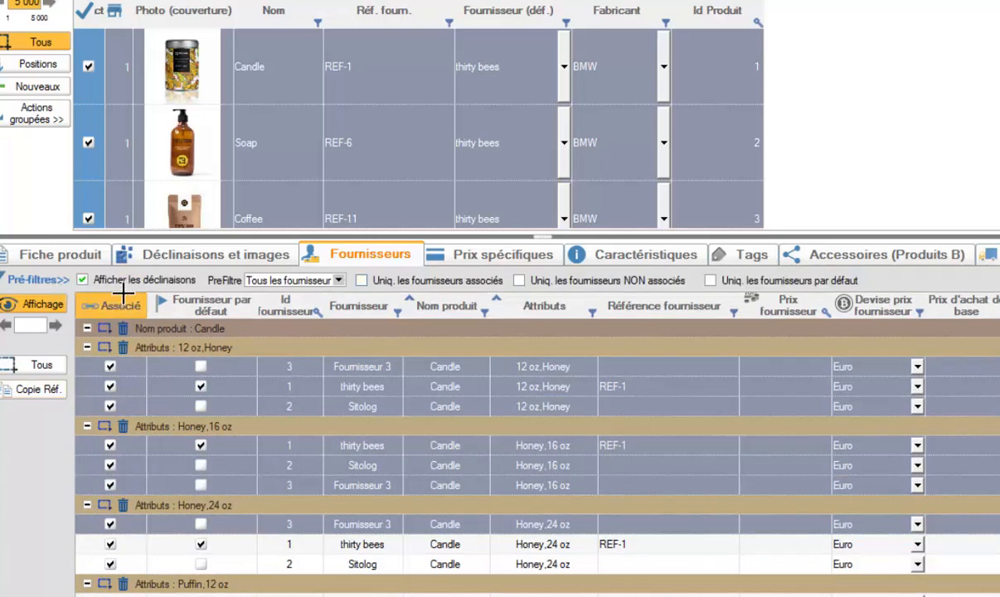
click(82, 280)
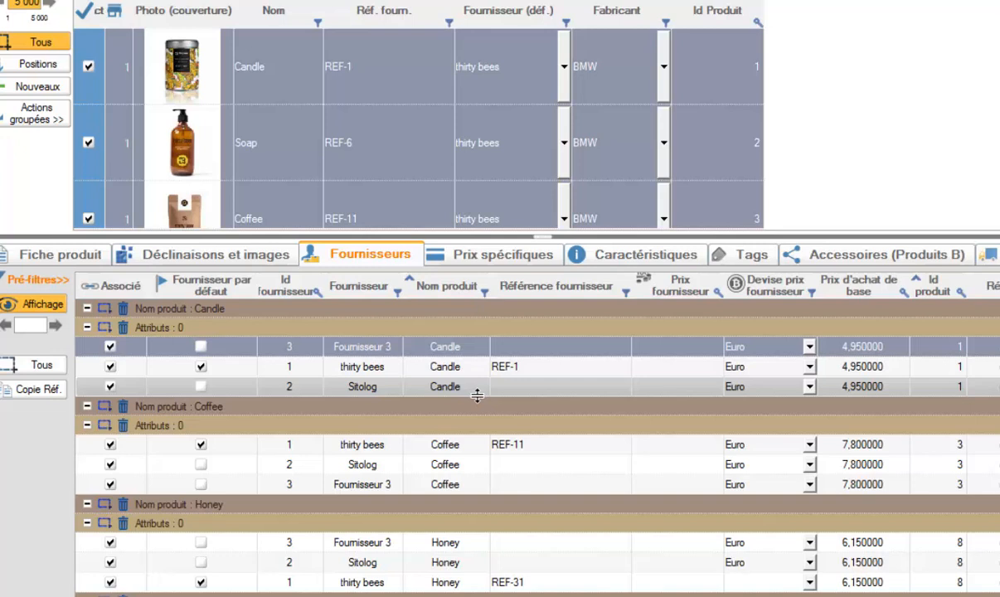
click(519, 349)
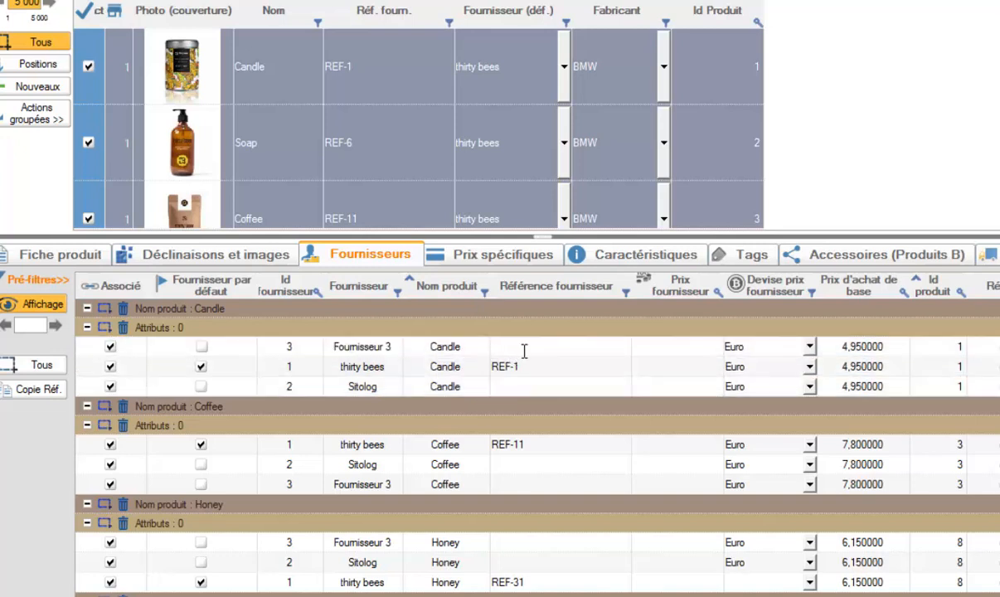
text(ref-3)
click(454, 385)
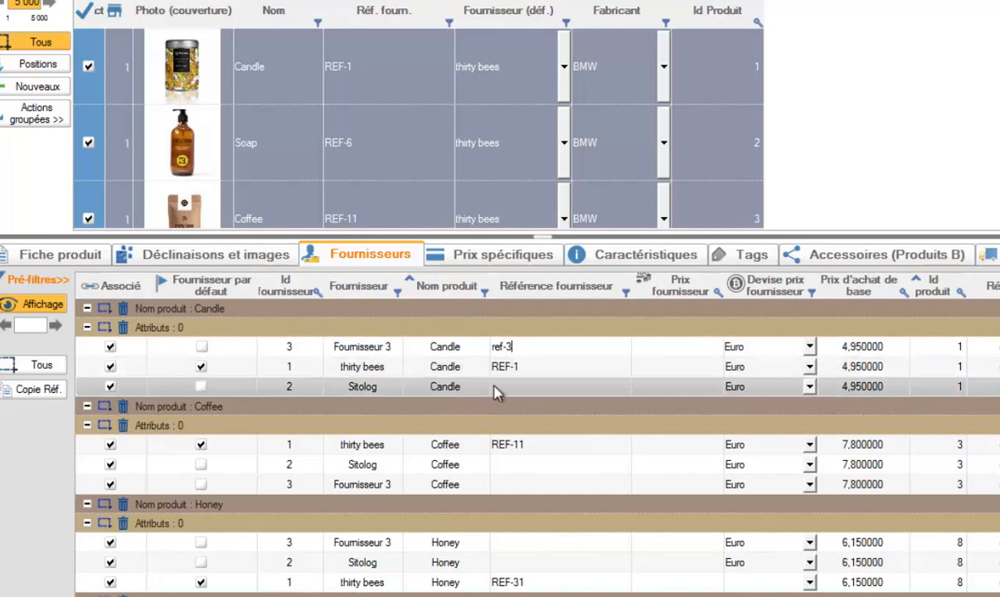
click(508, 386)
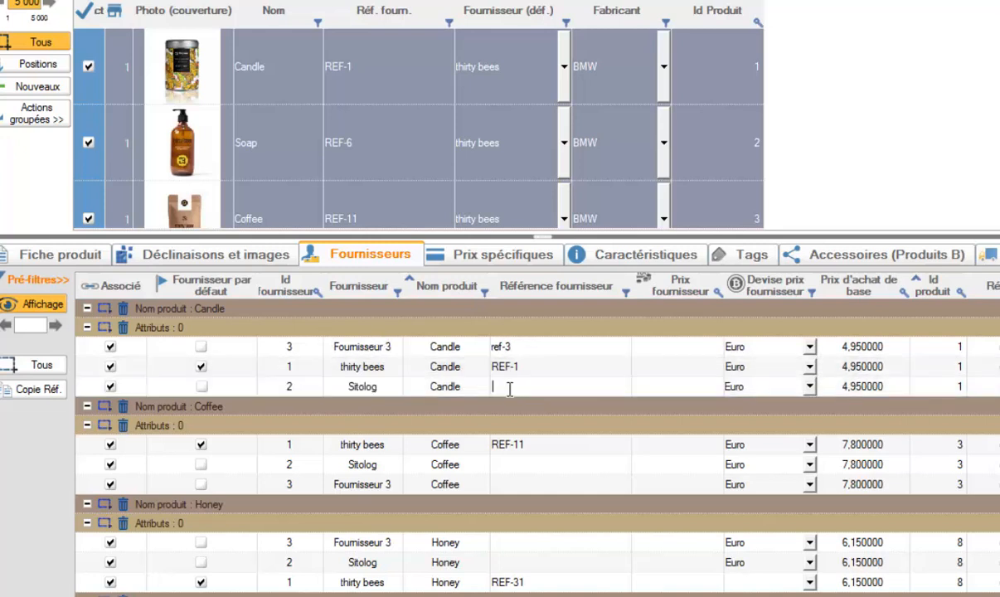
text(ref-Sitolog)
Set Candle's supplier prices to 10 for Fournisseur 3, 15 for thirty bees and 20 for Sitolog.
click(679, 352)
click(679, 350)
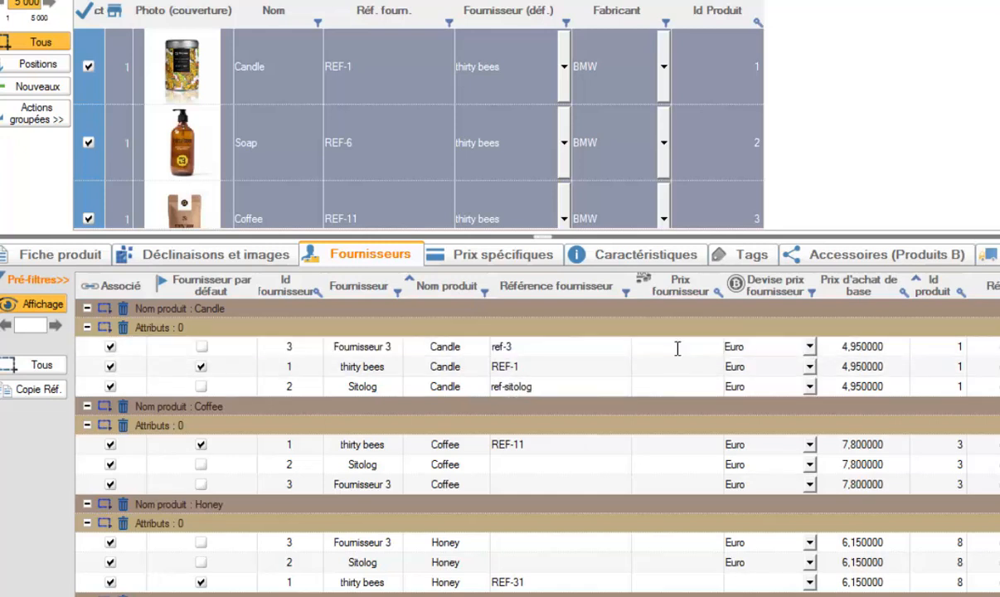
text(10)
click(685, 371)
click(683, 367)
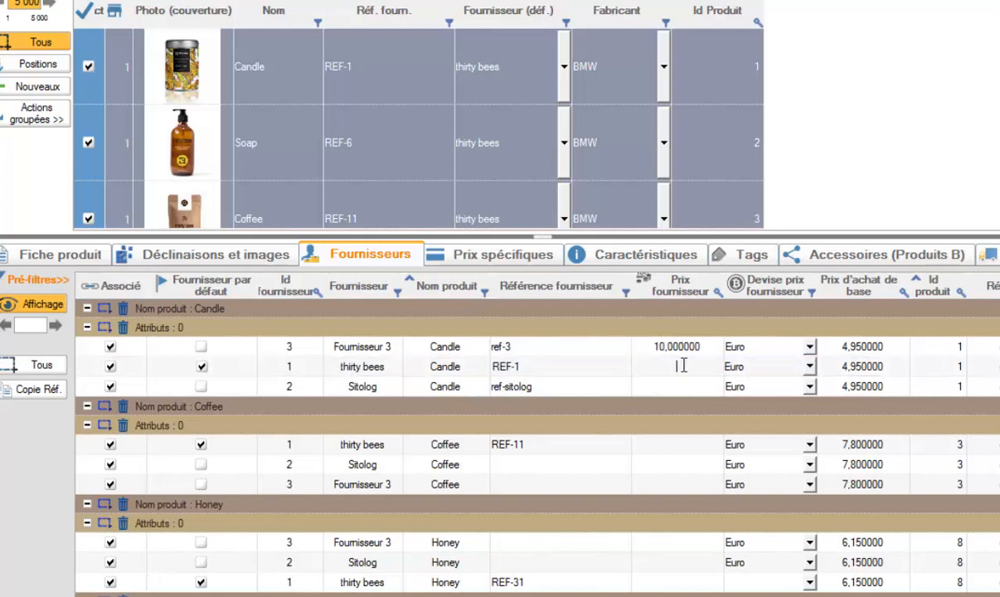
text(15)
click(692, 388)
click(693, 388)
text(20)
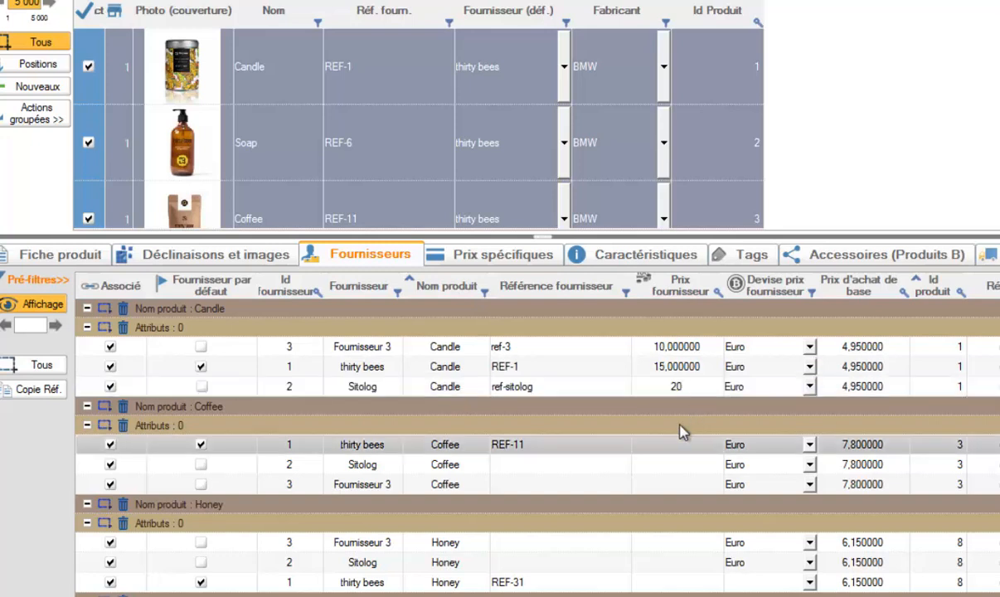
key(Return)
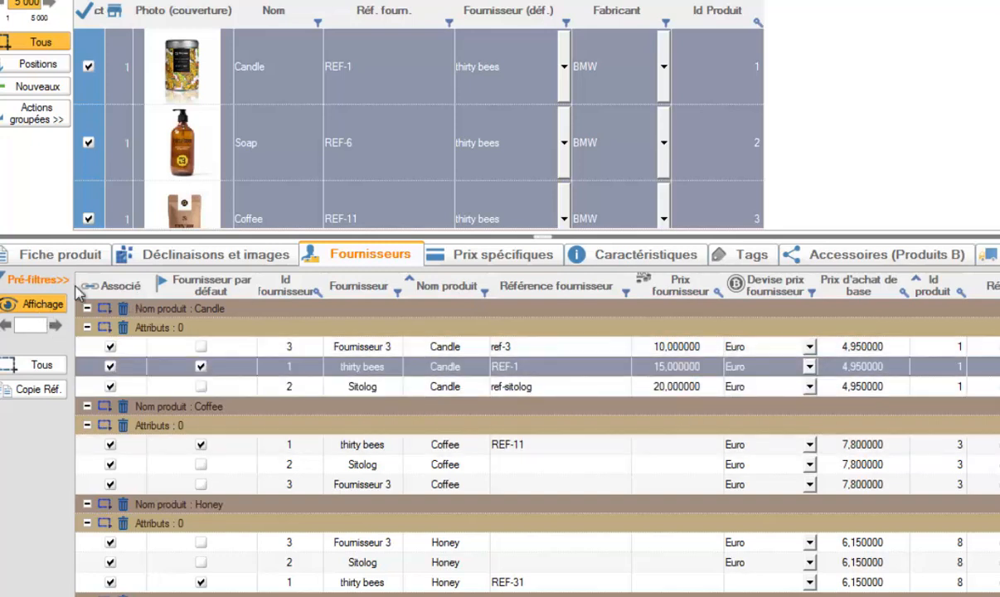
Show the combinations in the suppliers table again, and collapse and re-expand the Candle group.
click(37, 280)
click(83, 280)
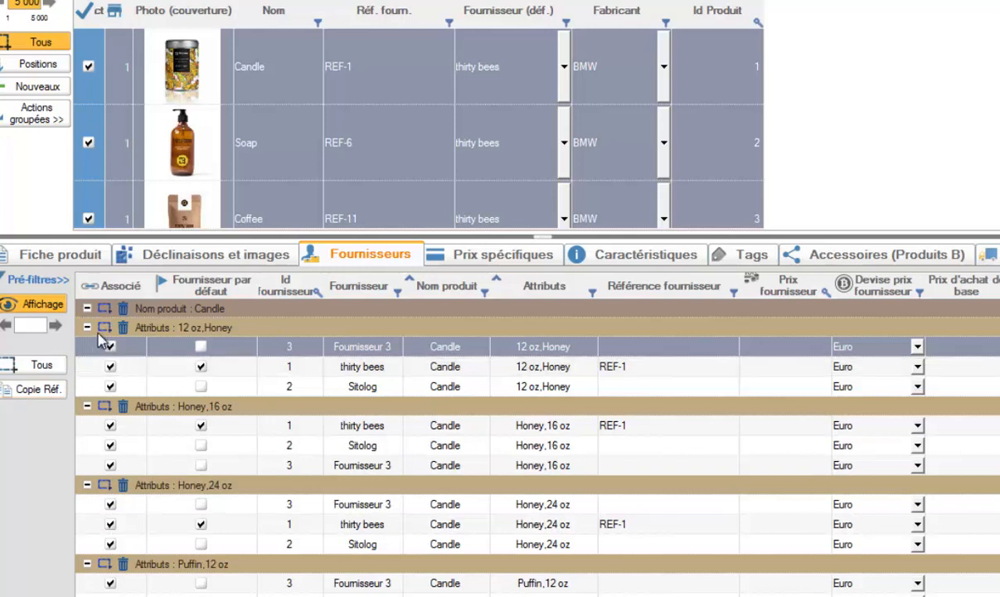
click(86, 308)
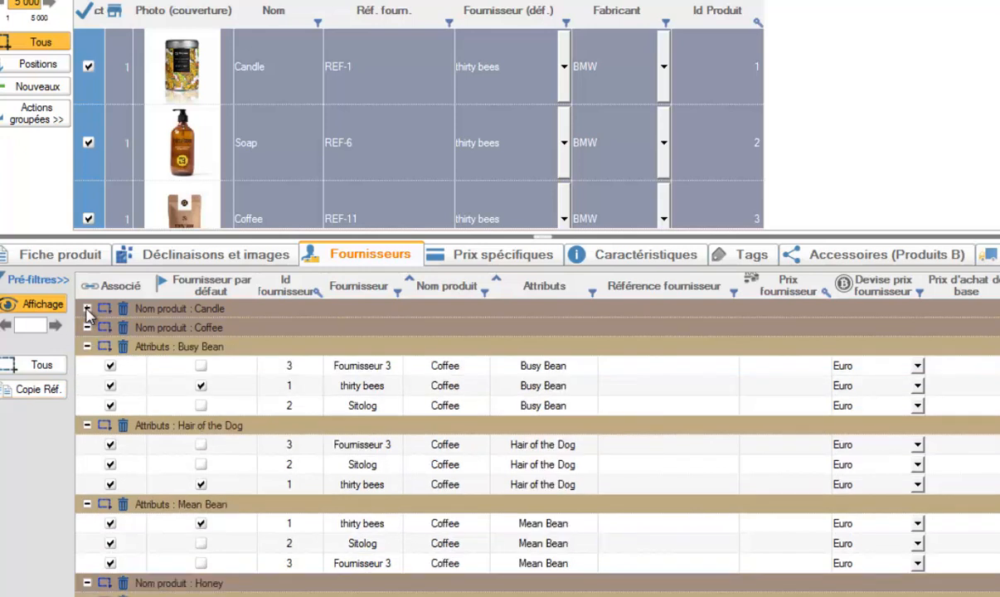
click(86, 309)
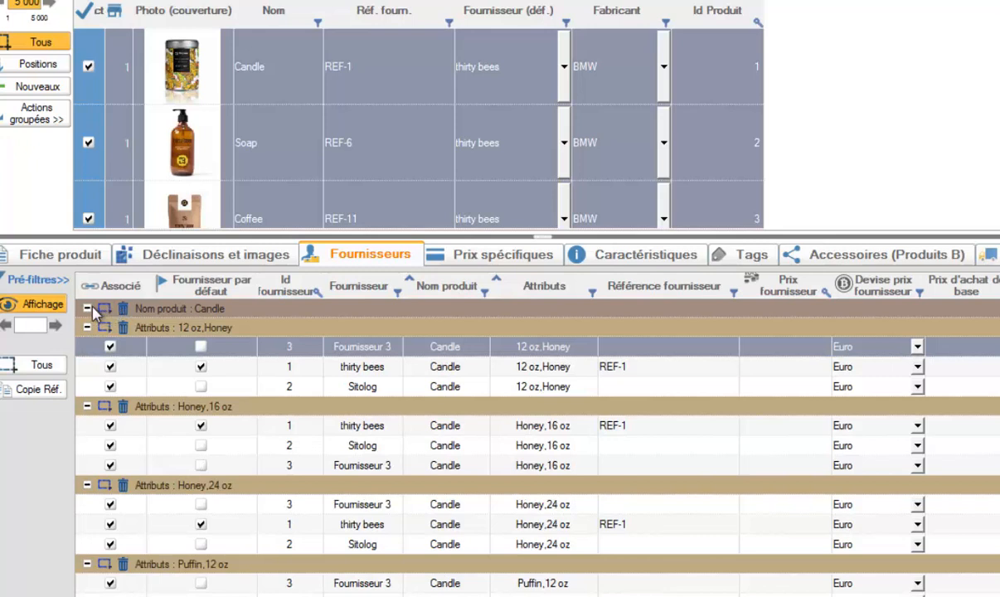
Select the whole Candle group and copy the parent product's supplier references, prices and currency to its combinations.
click(105, 310)
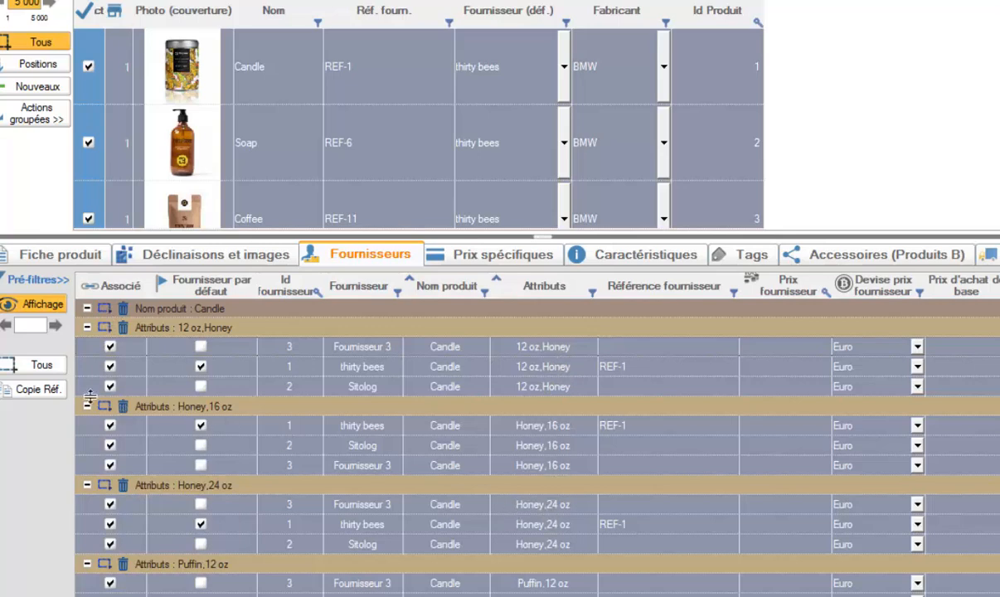
click(46, 397)
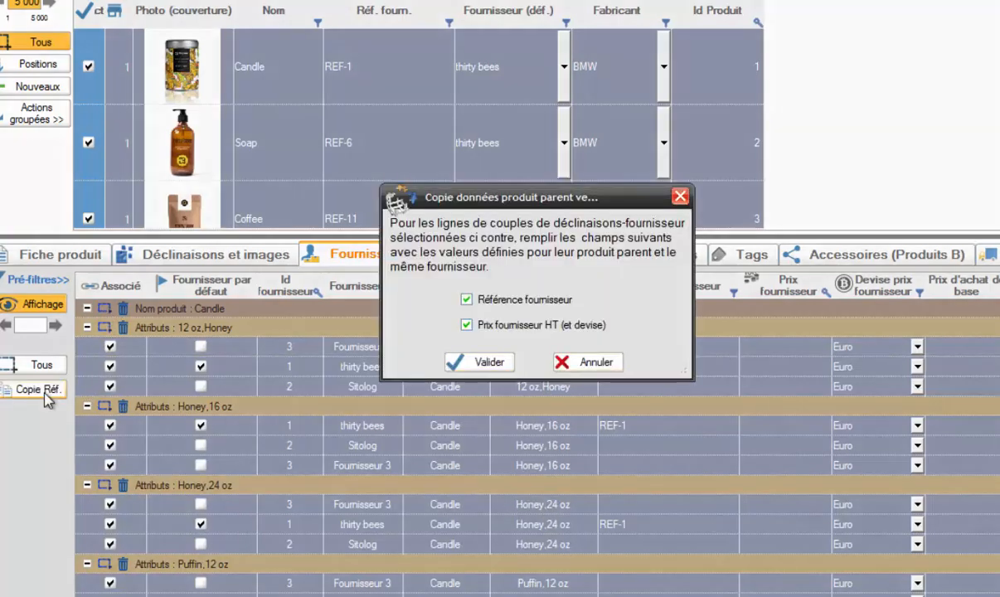
click(479, 362)
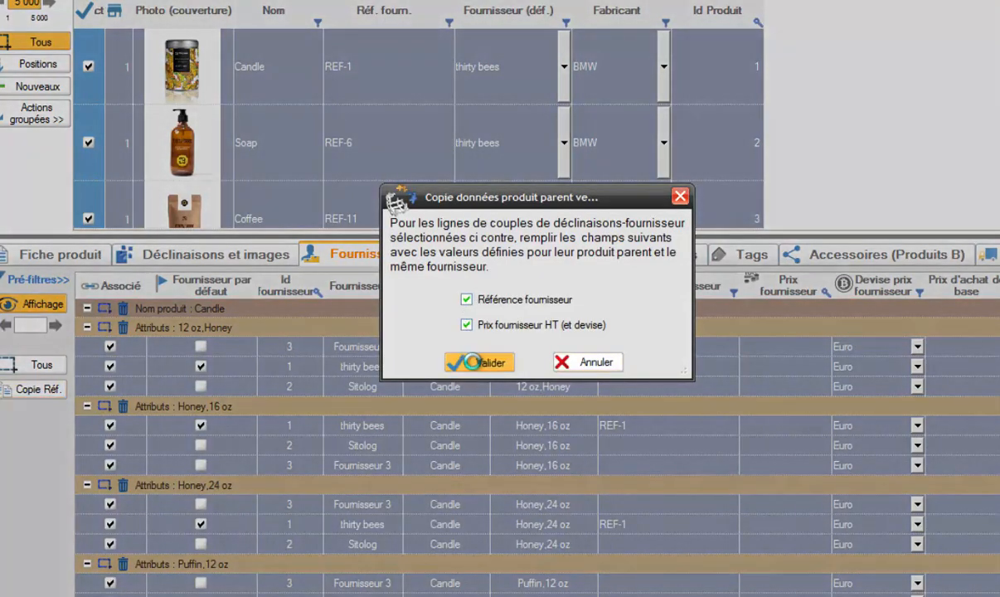
click(592, 358)
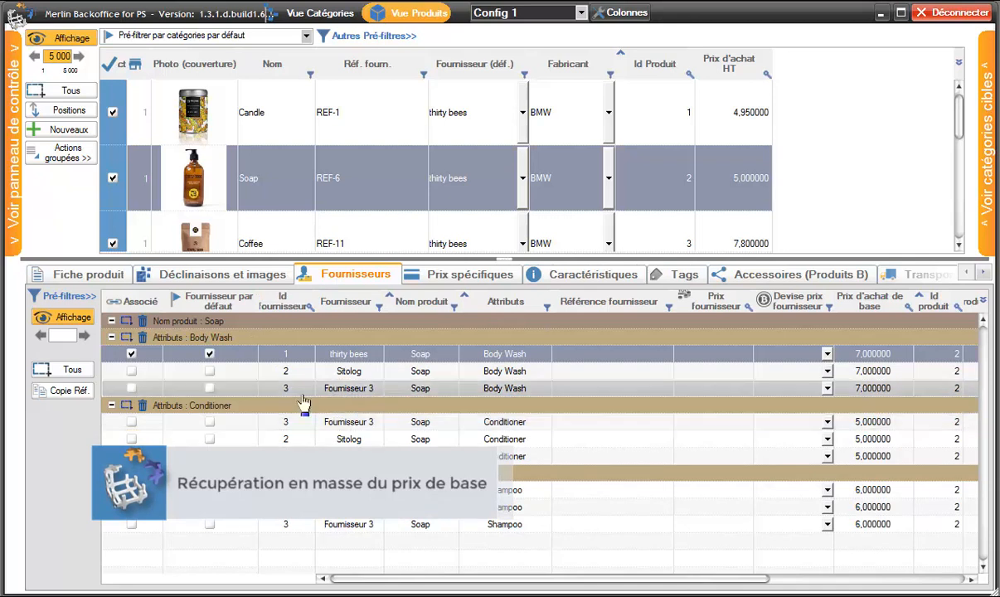
Associate Fournisseur 3 with Soap's combinations and display the purchase prices of those combinations.
click(131, 387)
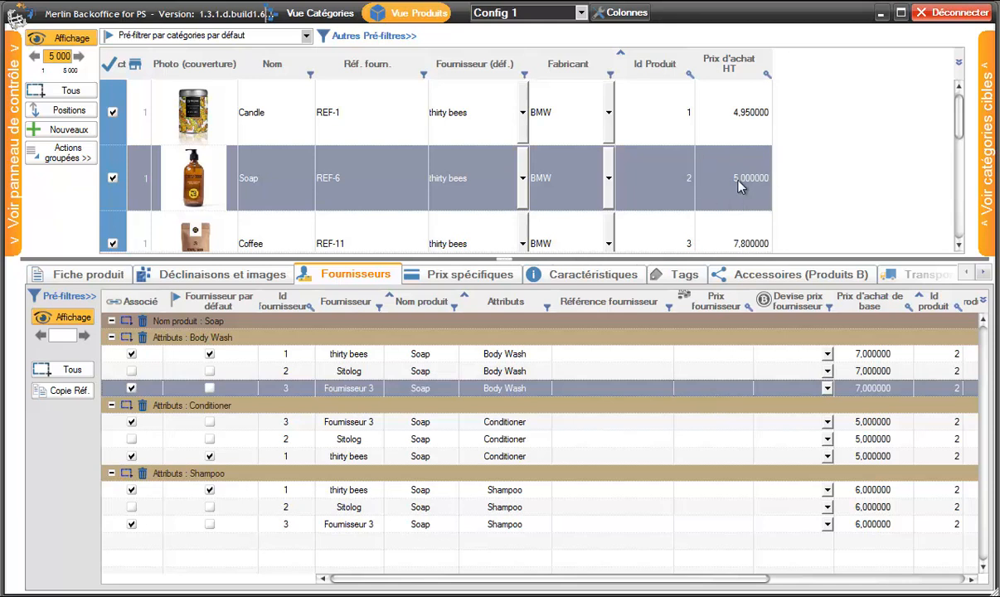
click(240, 279)
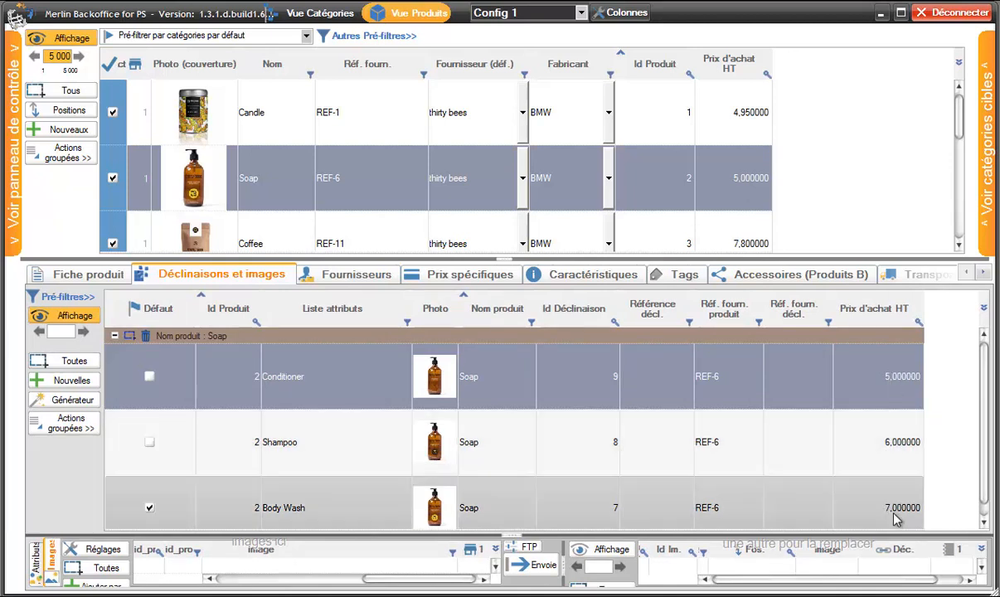
Select all of Soap's combination rows in the suppliers table and open MagicEdit for their supplier price column.
click(375, 279)
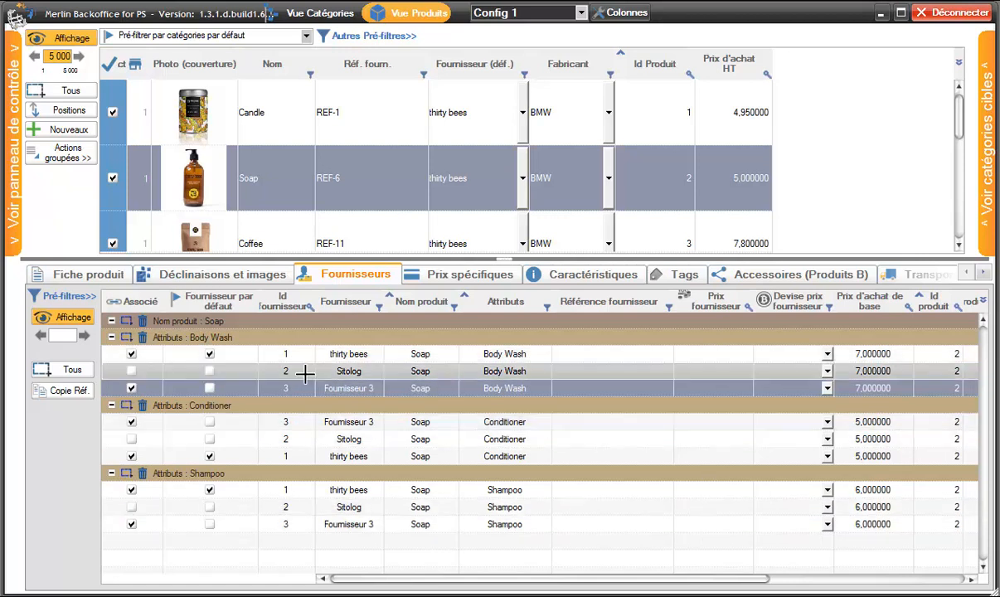
click(126, 322)
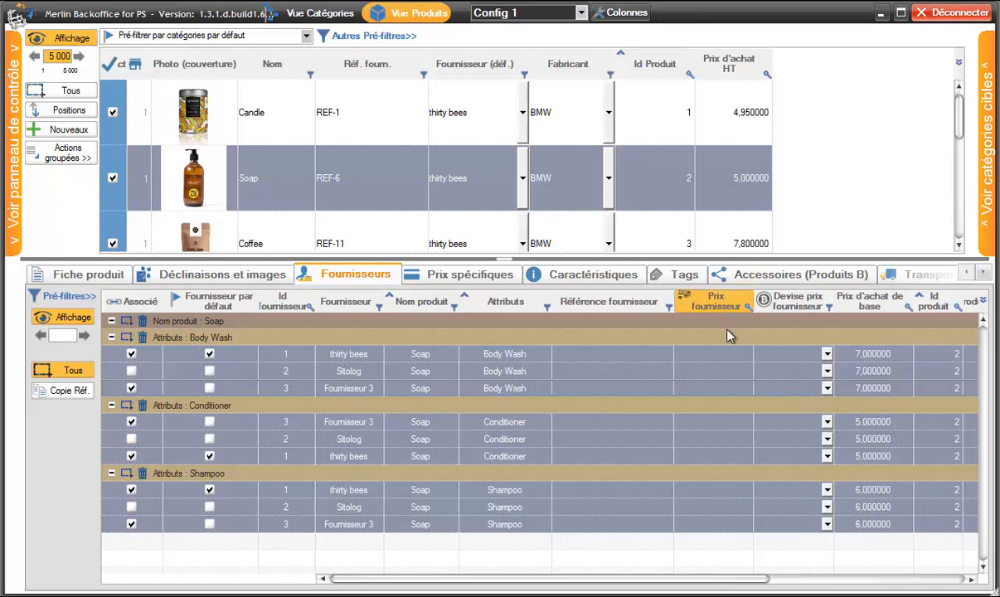
click(699, 359)
right_click(699, 359)
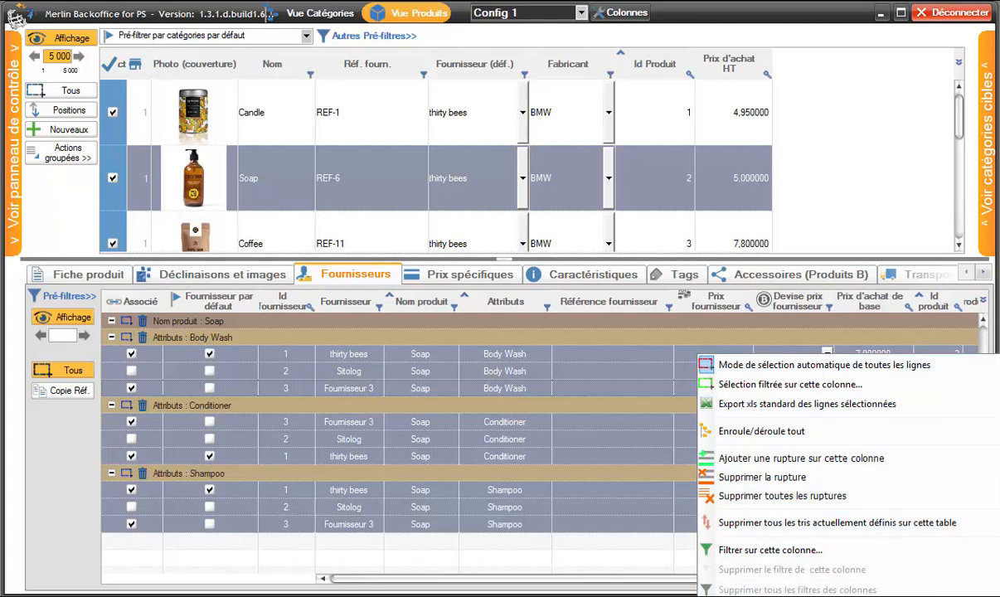
click(784, 593)
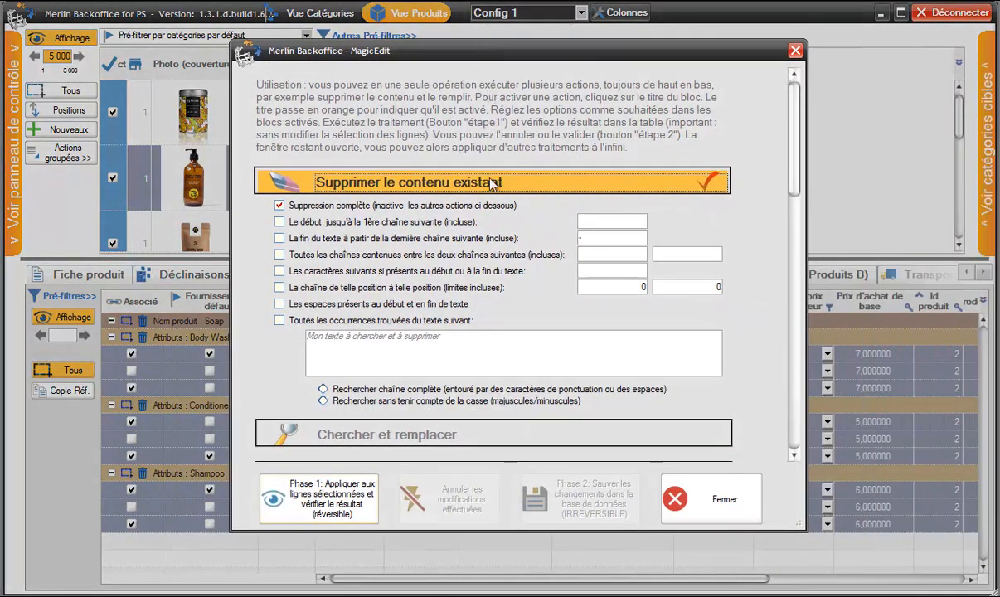
Turn off deletion of existing content and choose to add another column's content line by line, taken from Prix d'achat de base.
click(513, 182)
click(598, 265)
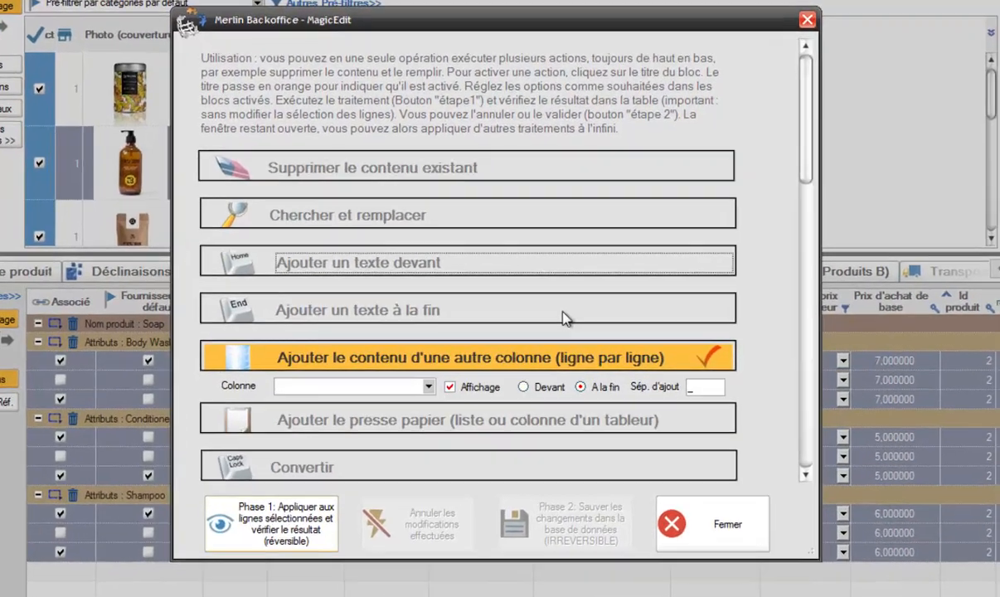
click(586, 404)
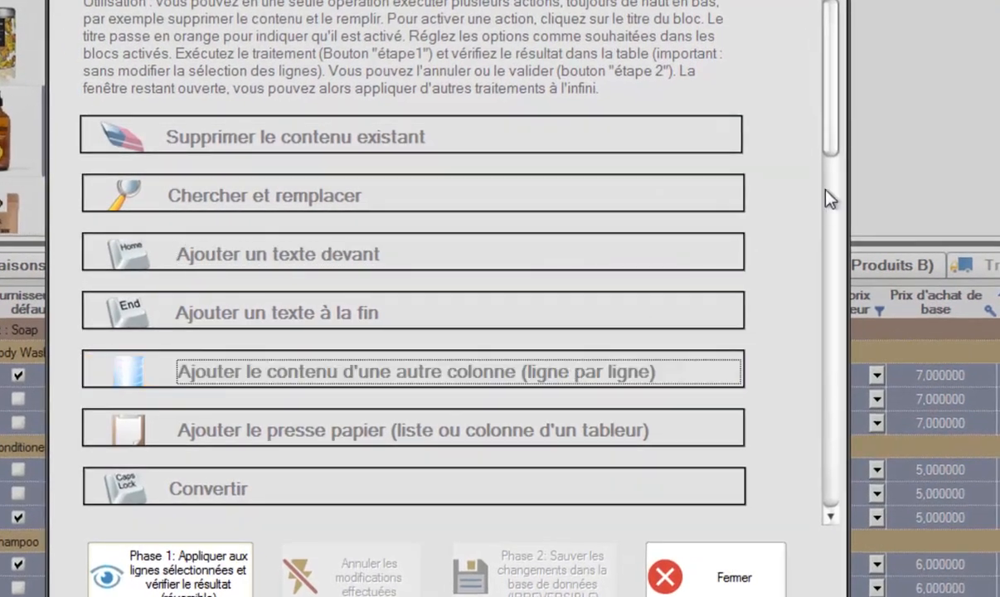
click(830, 192)
drag(830, 207, 826, 182)
click(308, 370)
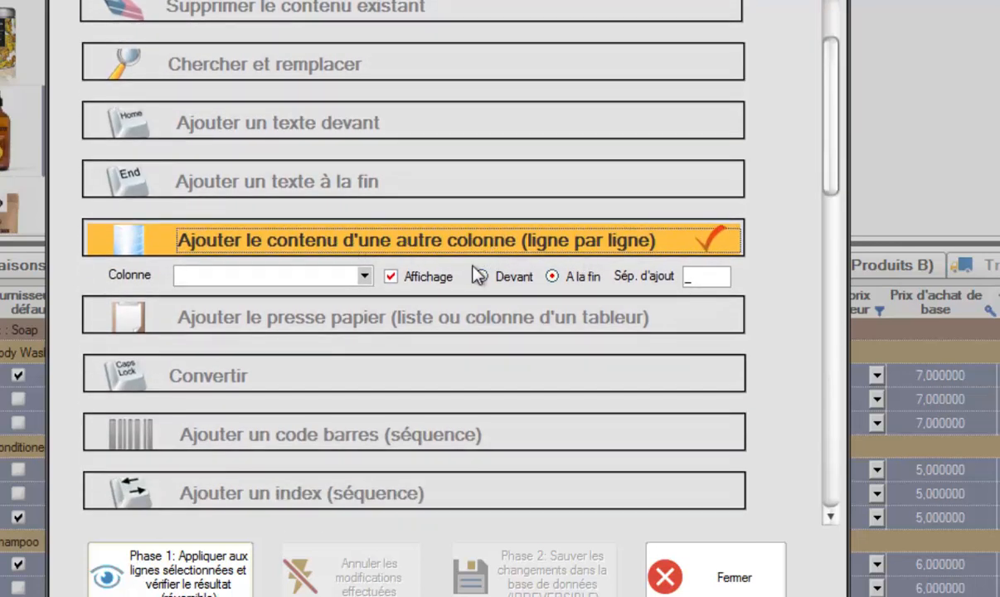
click(364, 276)
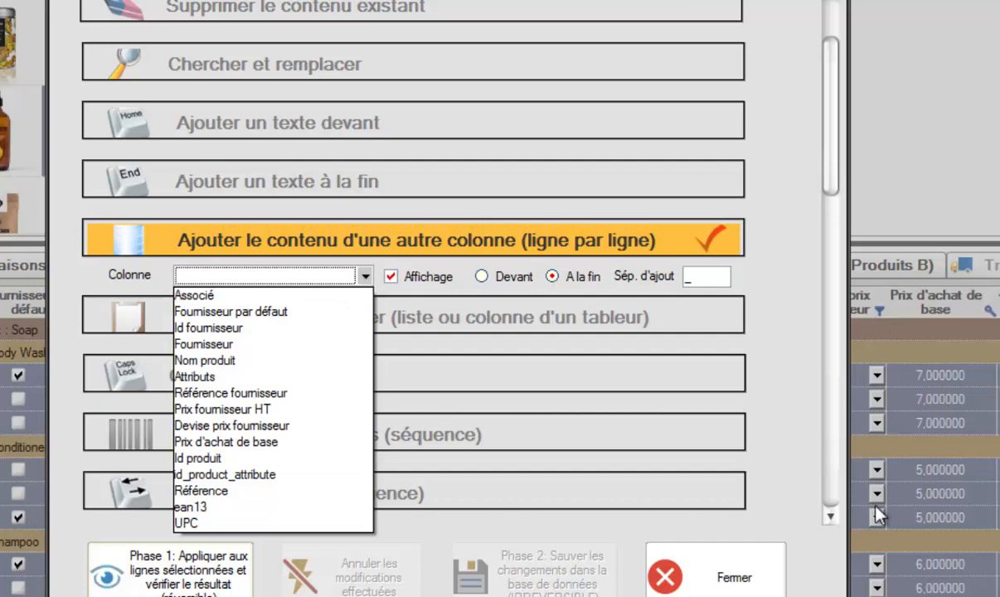
click(225, 445)
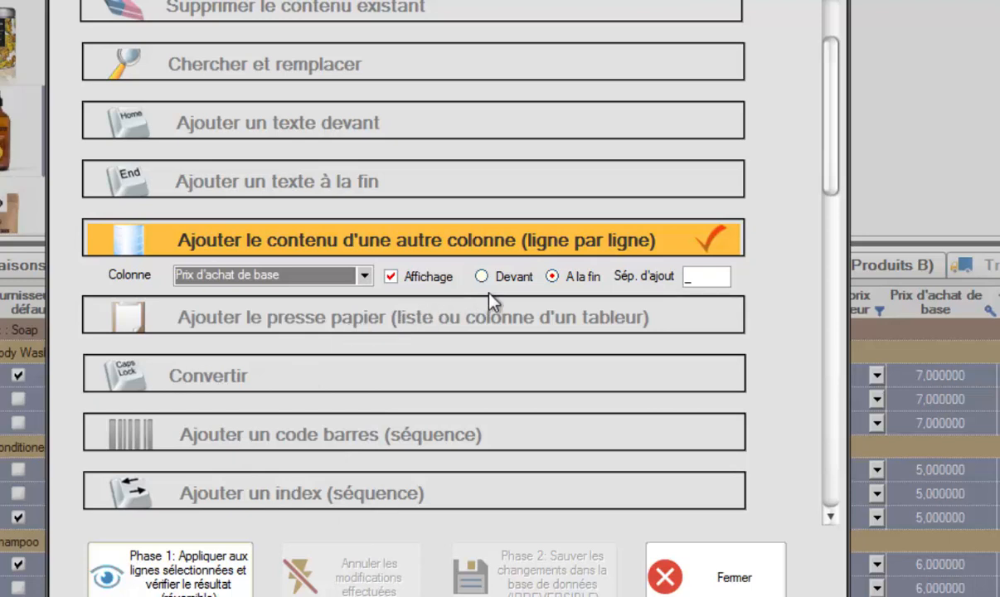
Clear the separator, place the added content in front and turn off the Affichage option.
click(709, 280)
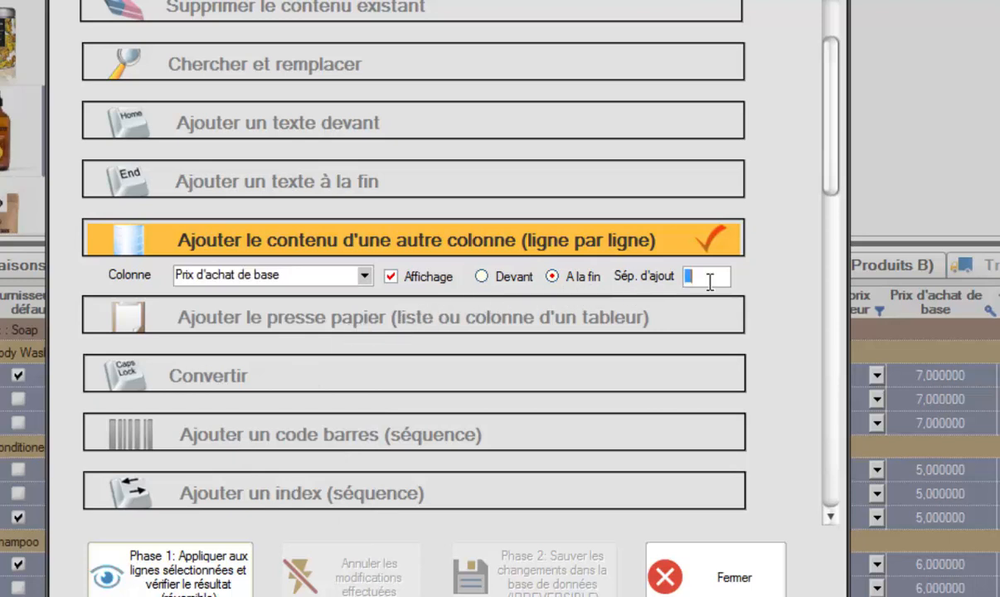
key(BackSpace)
click(489, 281)
click(389, 277)
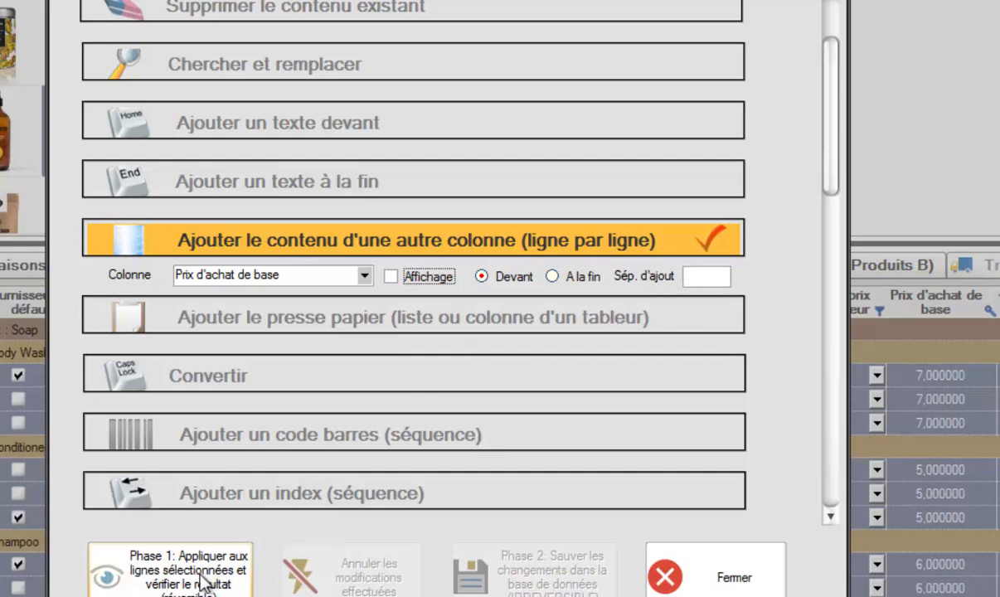
Apply the base purchase prices to the selected supplier price rows, save the changes to the database and close MagicEdit.
drag(485, 1, 204, 1)
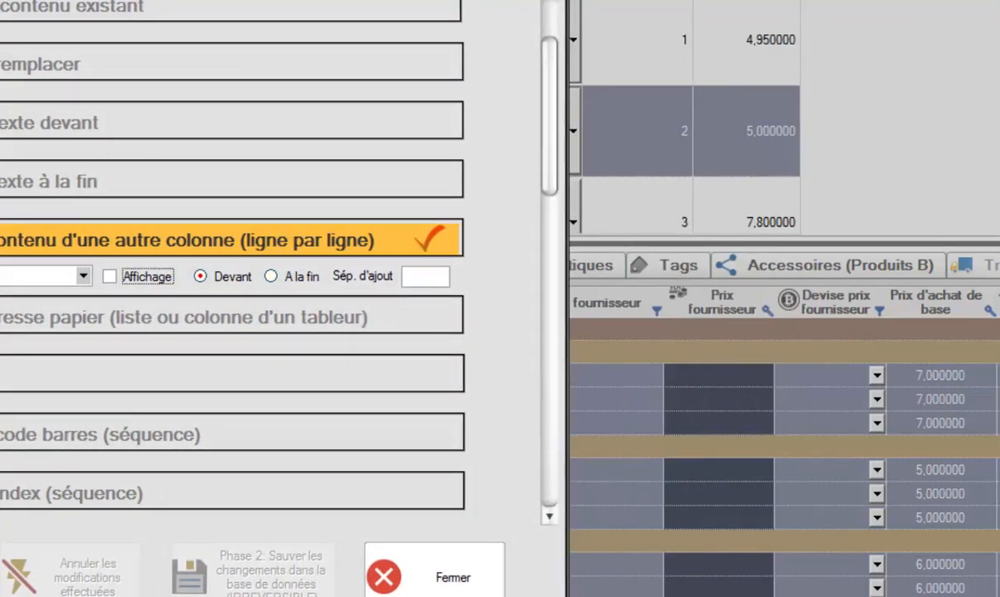
click(0, 576)
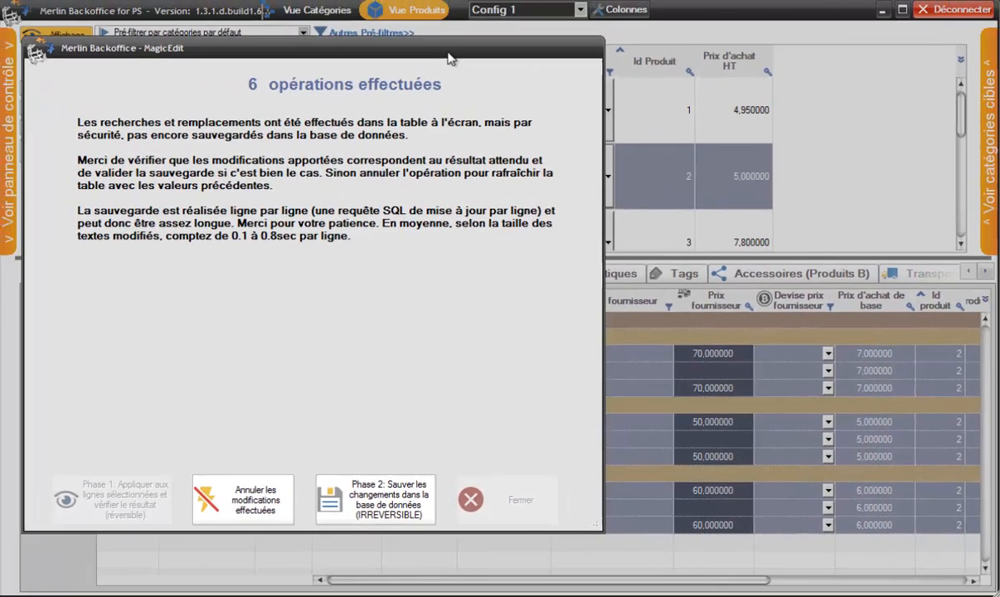
drag(447, 54, 999, 117)
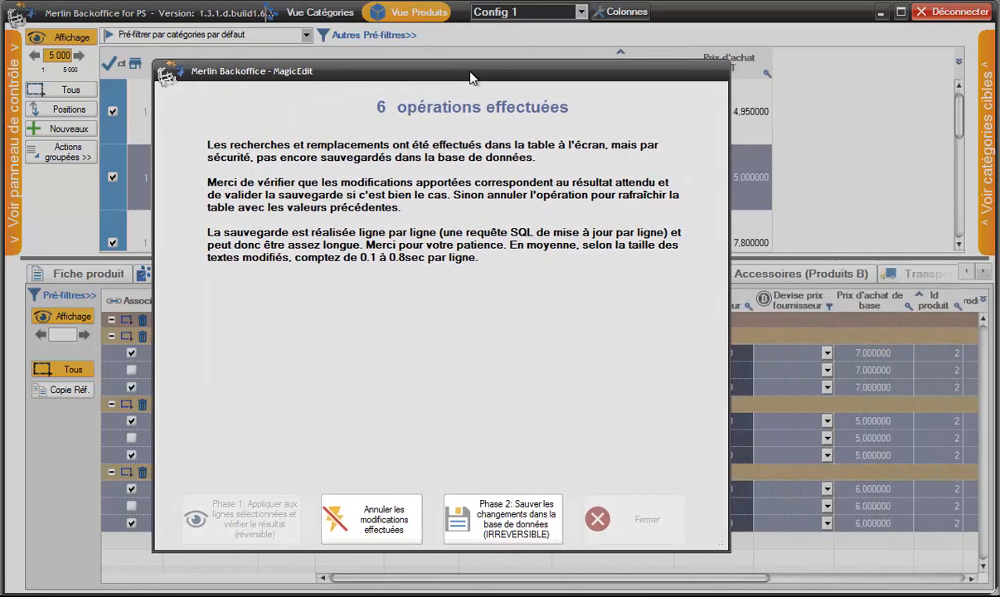
click(527, 513)
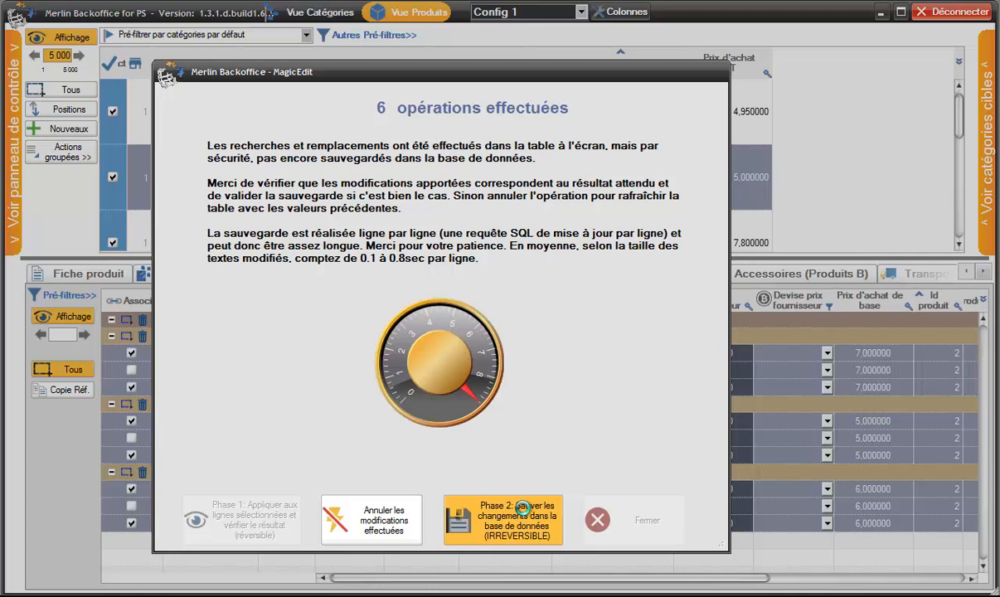
click(644, 522)
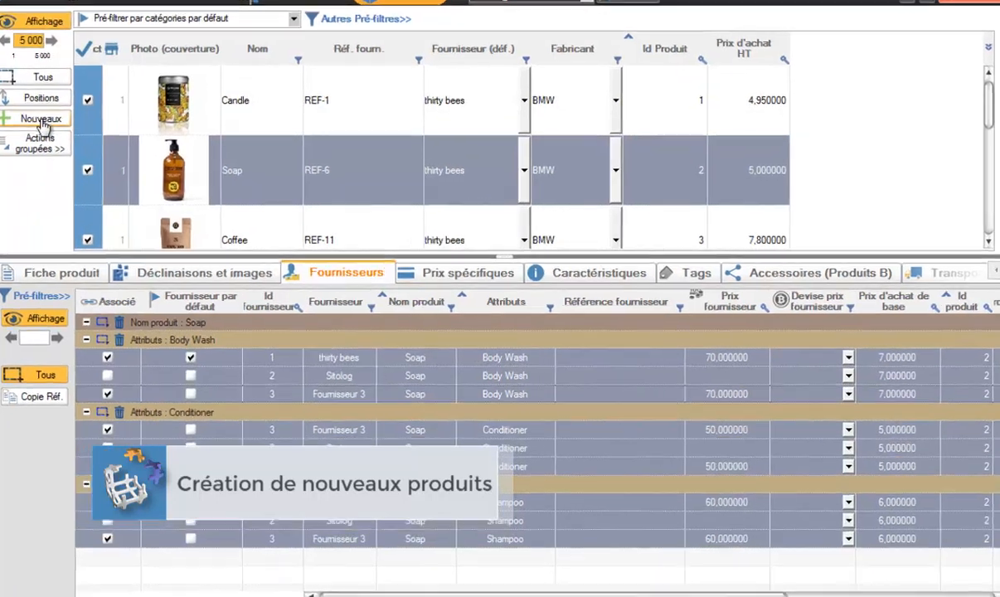
Start a bulk creation of new products and set their default supplier to 2 Sitolog.
click(71, 137)
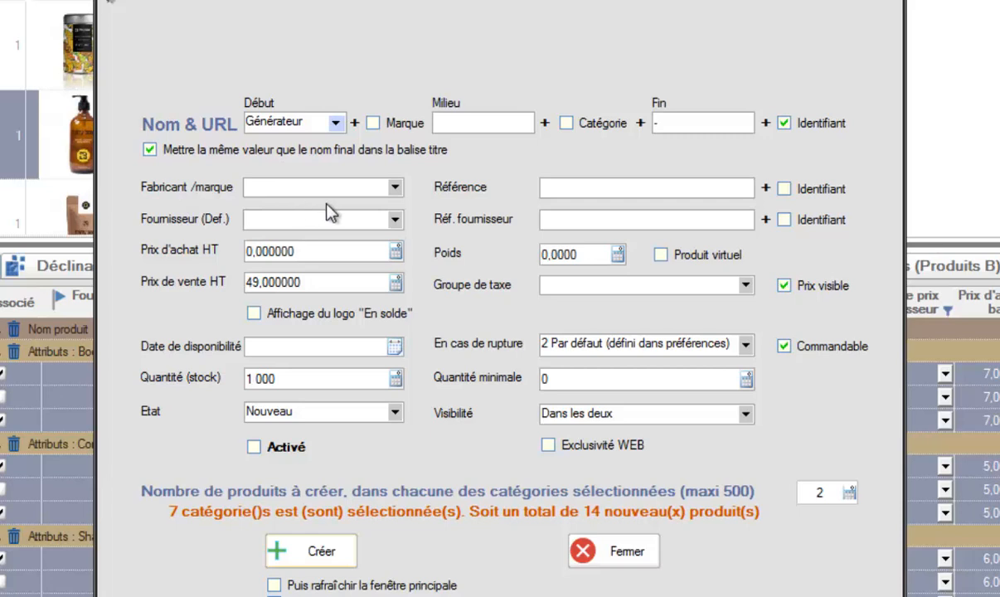
click(396, 189)
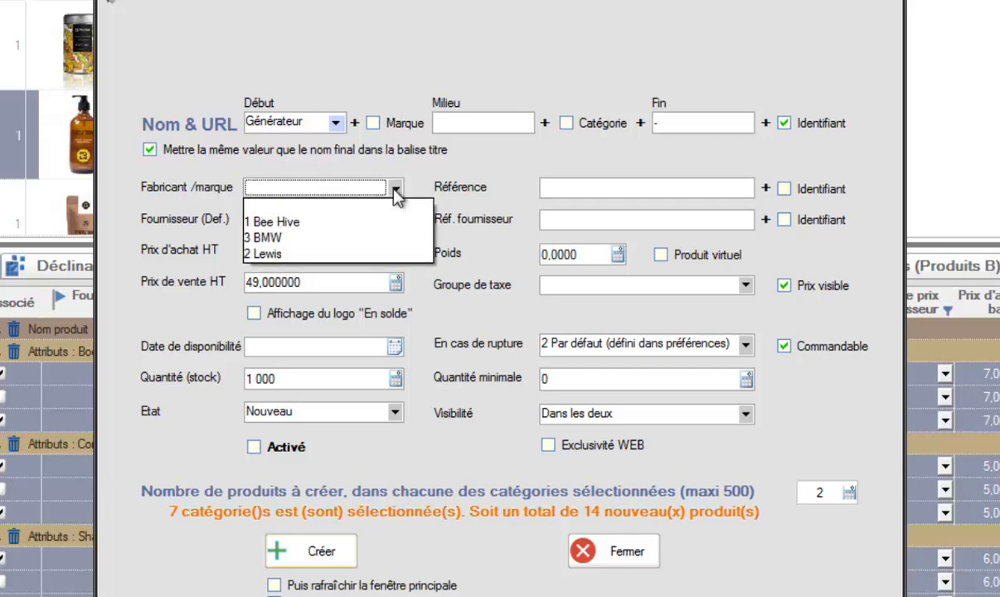
click(396, 191)
click(396, 221)
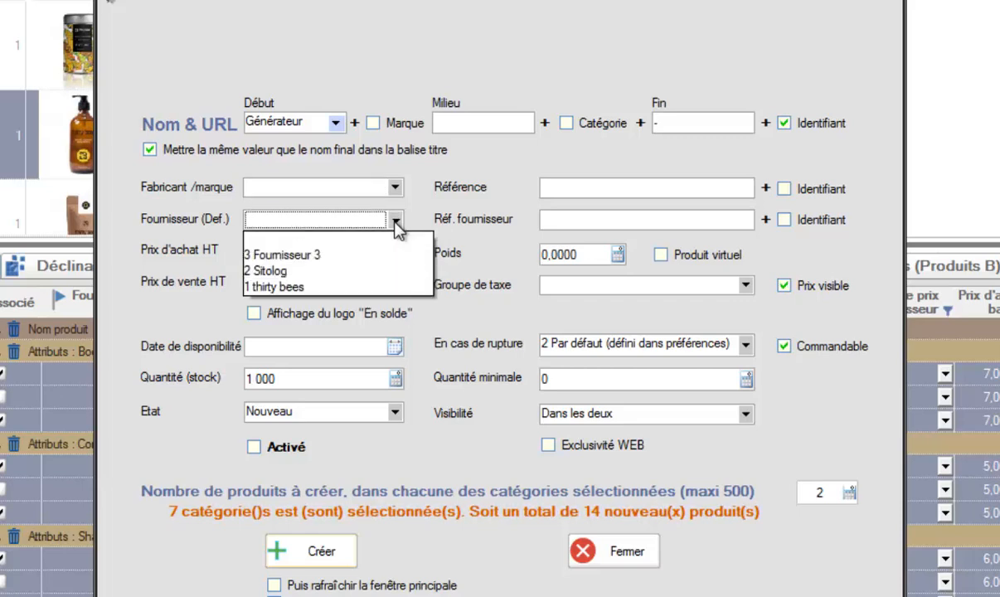
click(281, 271)
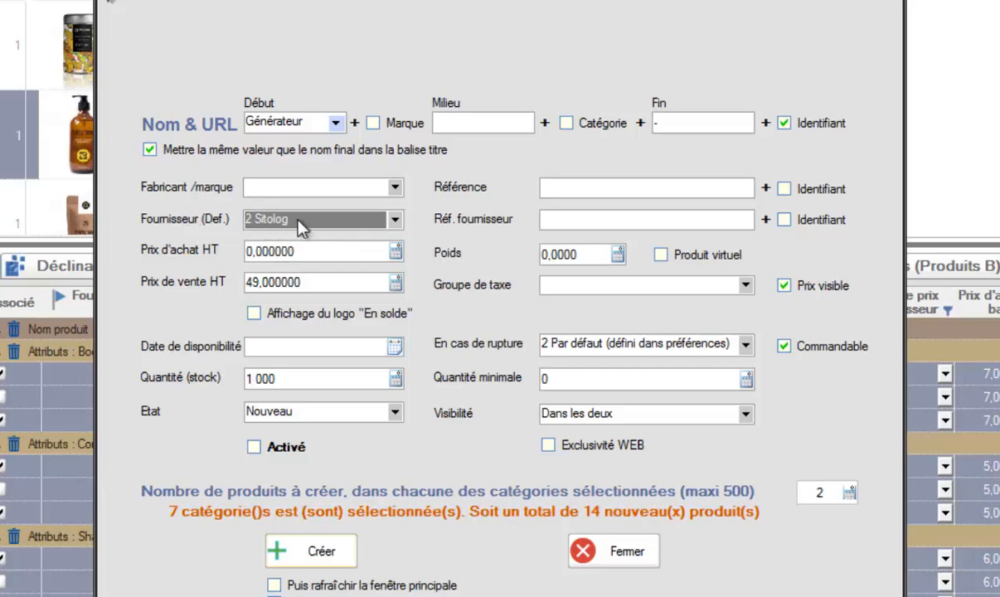
Set the new products' supplier reference to "Ref-" followed by the product identifier.
click(567, 221)
text(Ref)
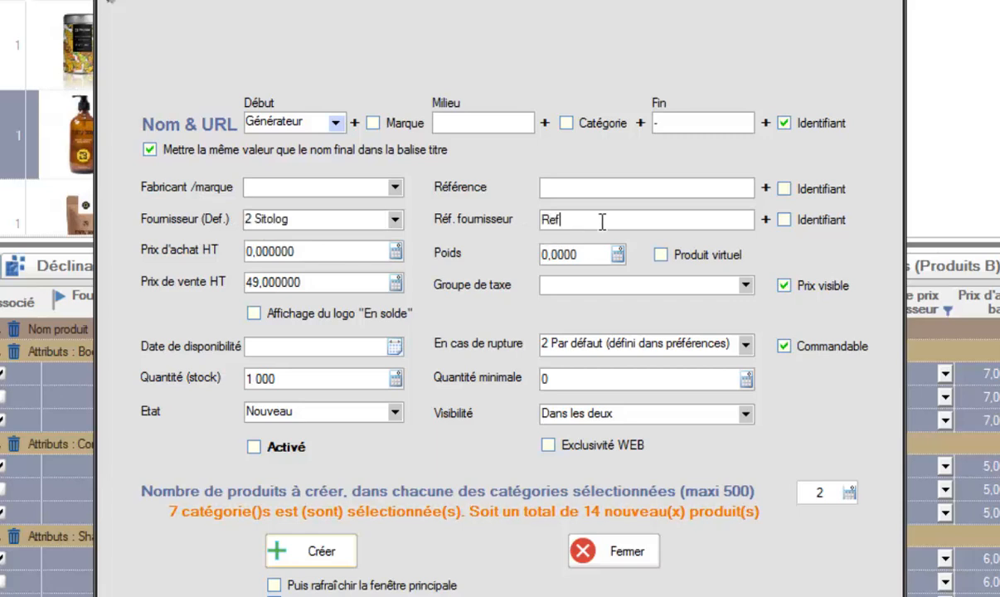
text(-)
click(784, 221)
click(824, 493)
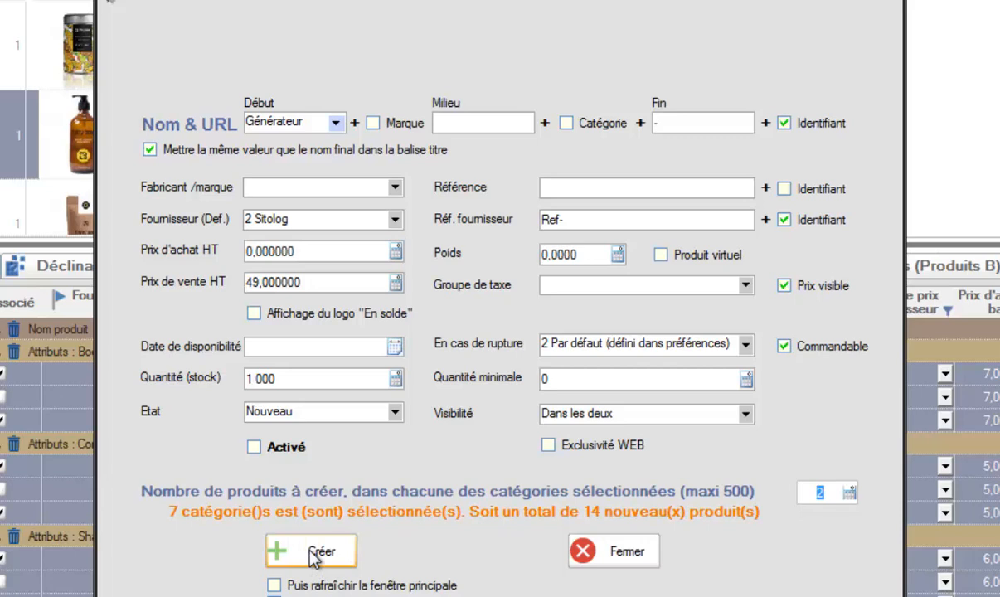
Set the start of the product name to TEST, create two products in each selected category and close the creation dialog.
click(308, 122)
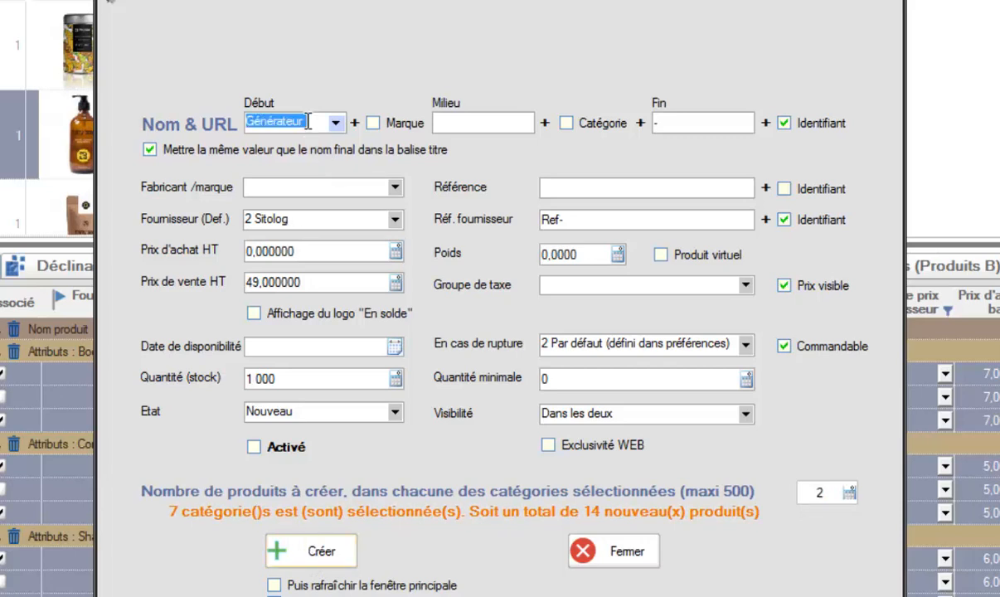
text(TEST)
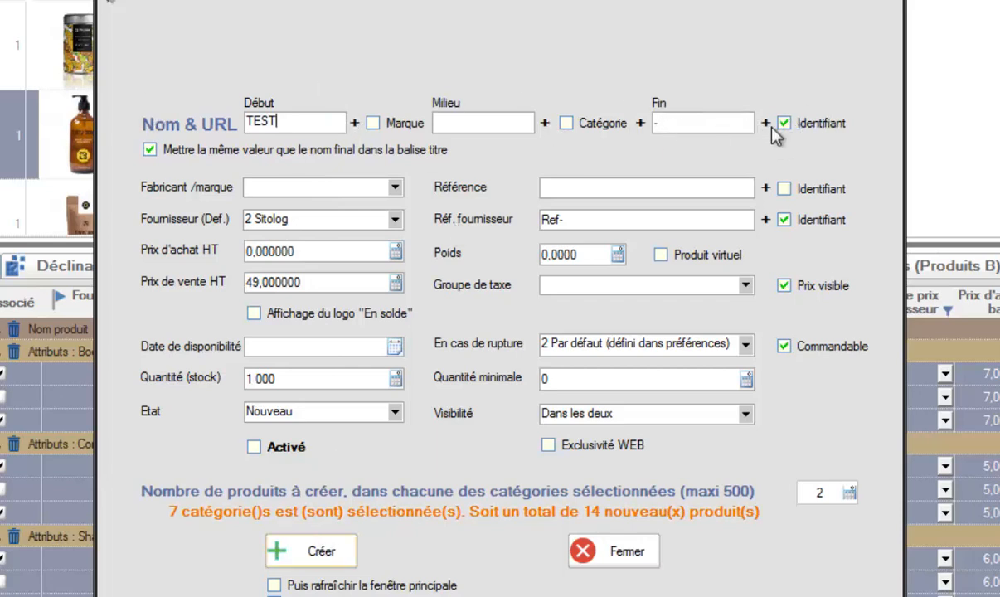
click(321, 557)
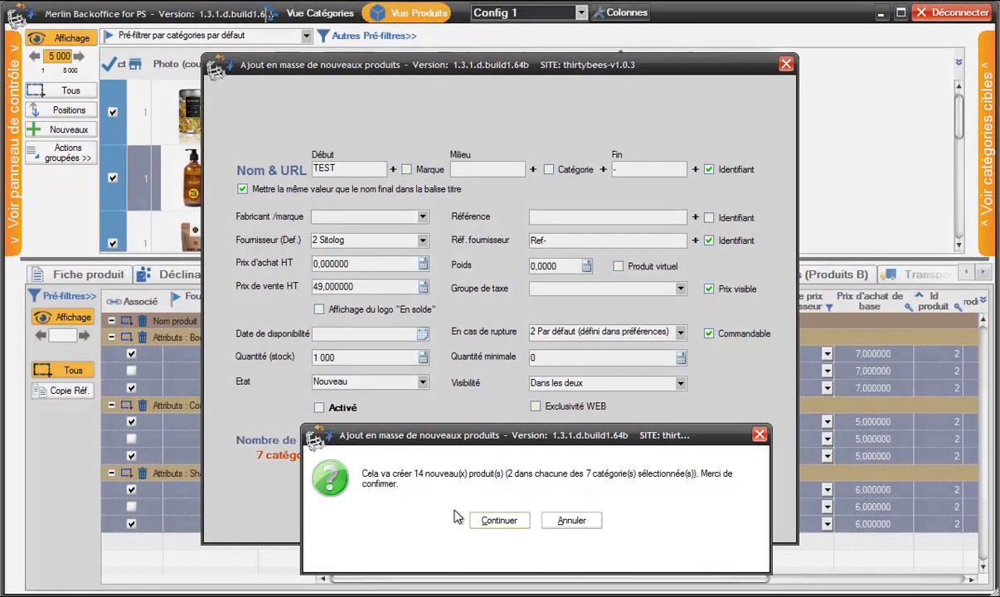
click(499, 521)
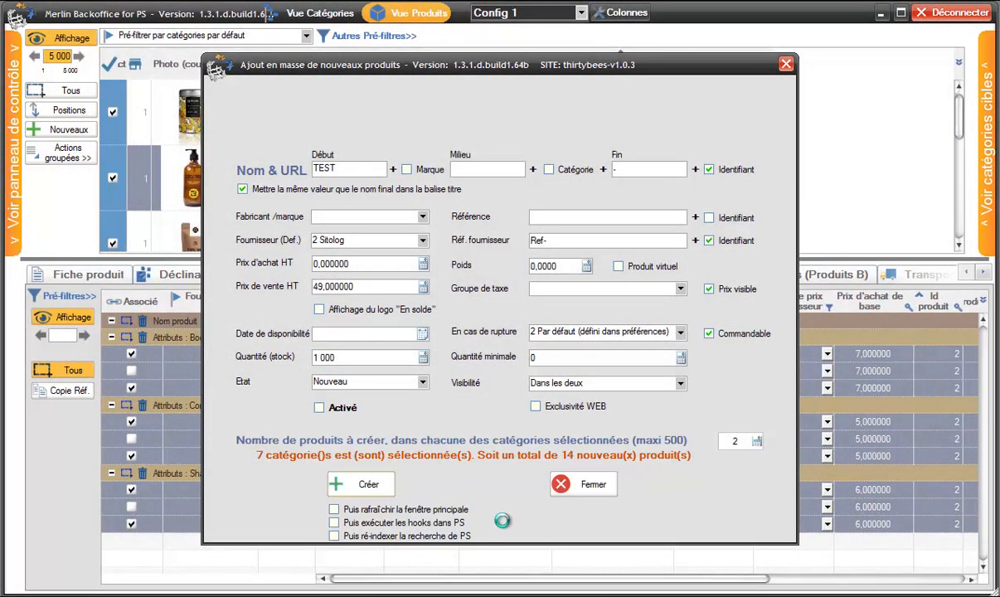
click(533, 514)
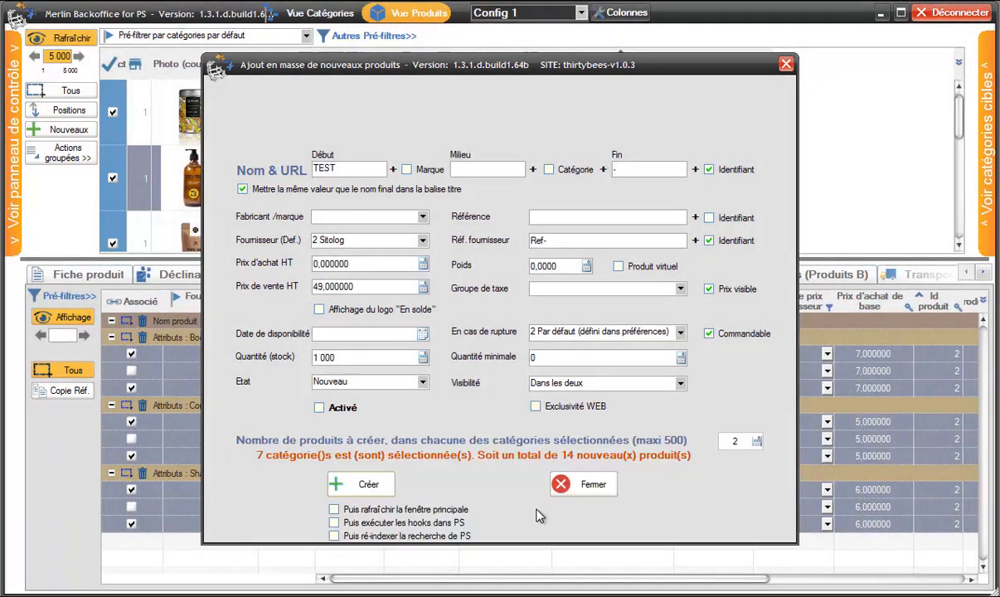
click(567, 480)
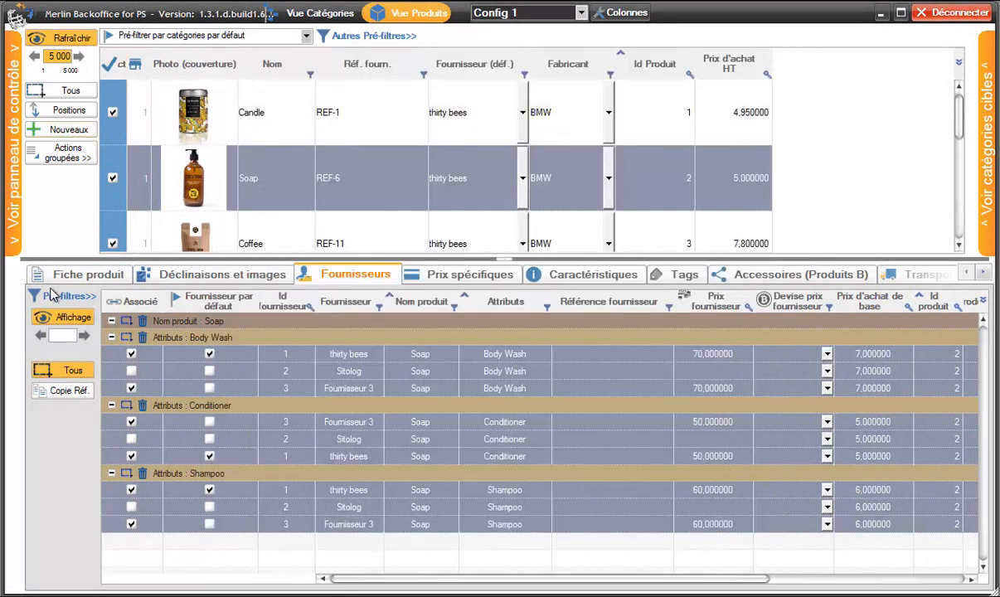
Refresh the product list and enlarge it to check the names, supplier references and default suppliers of the new TEST products.
click(78, 317)
click(70, 38)
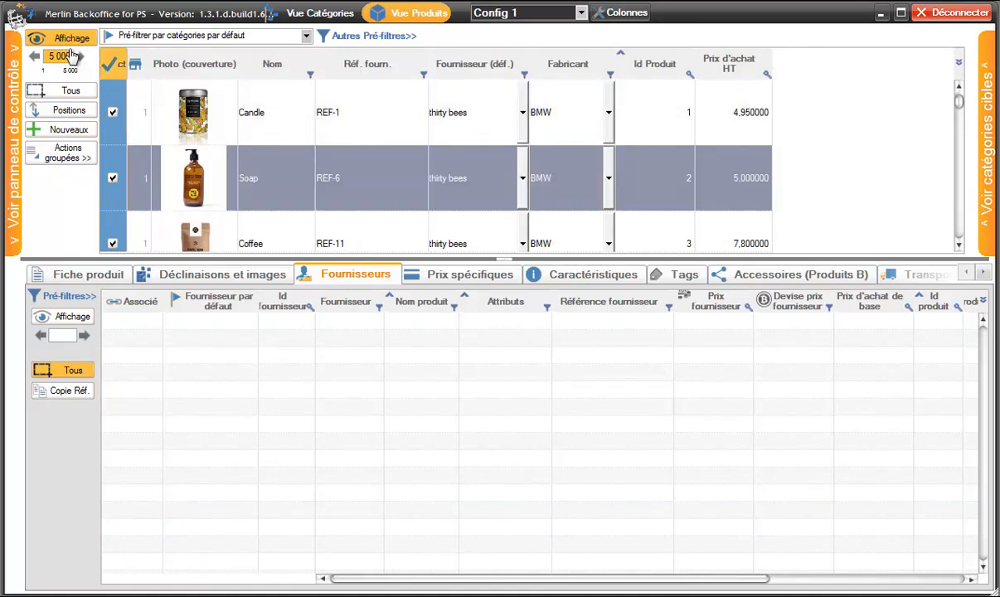
click(50, 40)
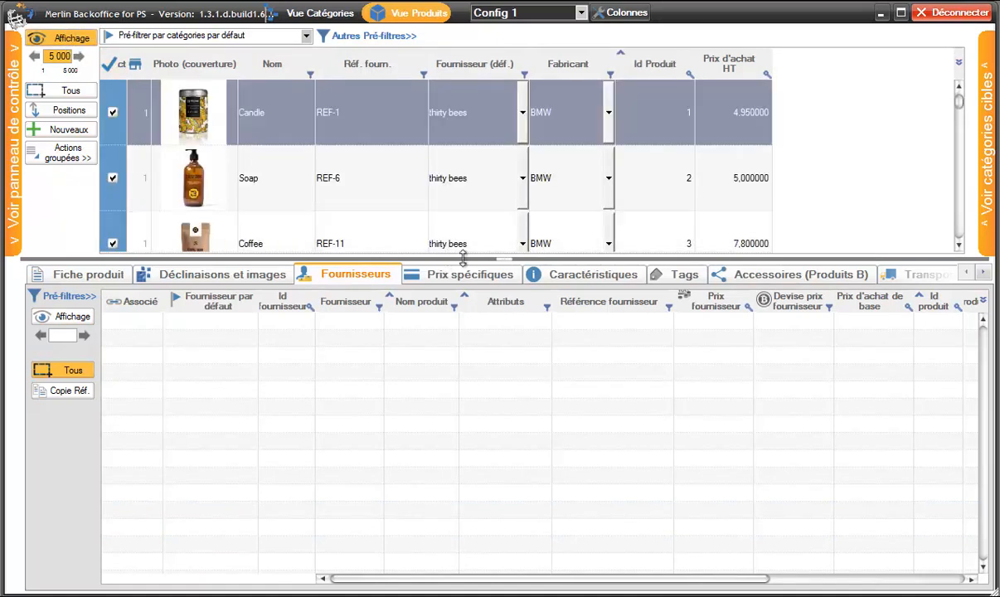
drag(476, 254, 515, 390)
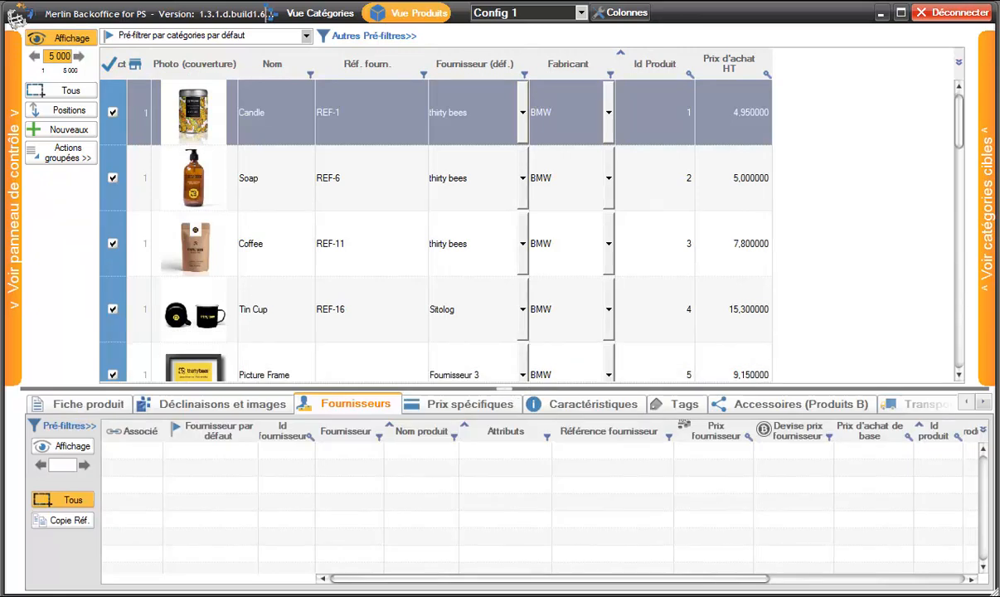
drag(958, 112, 951, 213)
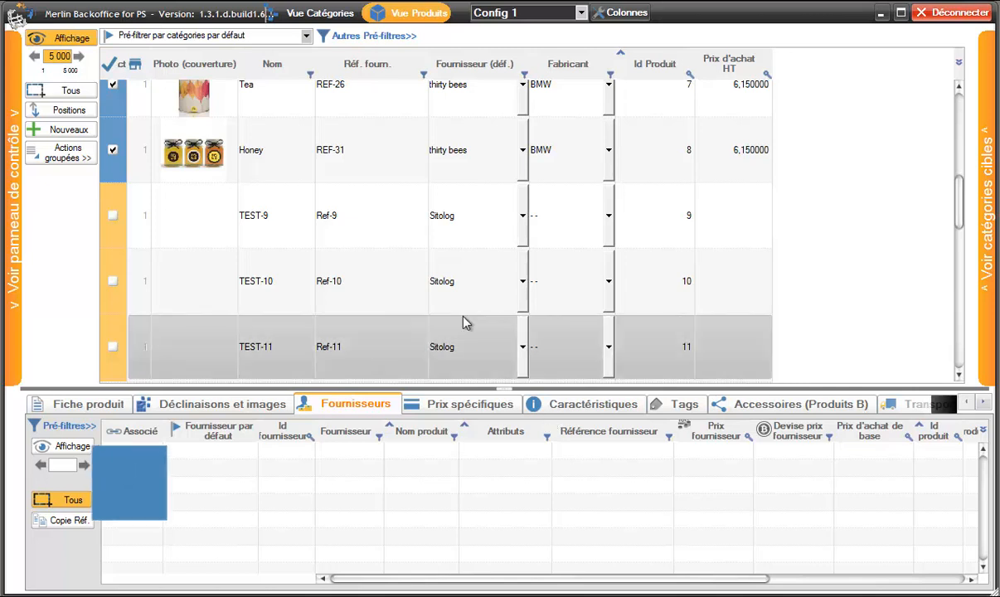
Open the XLS/CSV product import tool and expand Etape 2 with the data type and column mapping of Test fournisseurs.
click(12, 247)
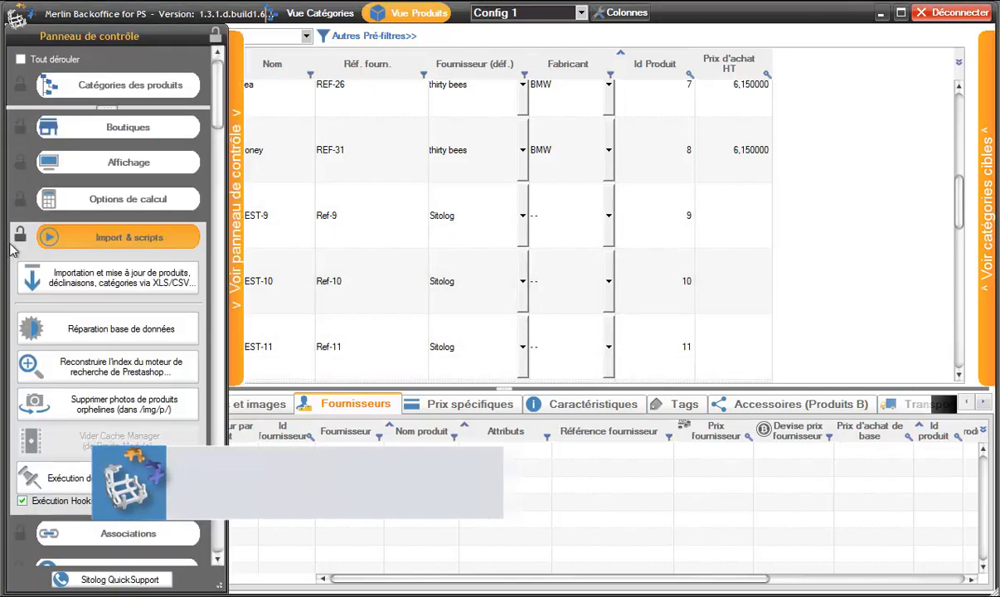
click(90, 283)
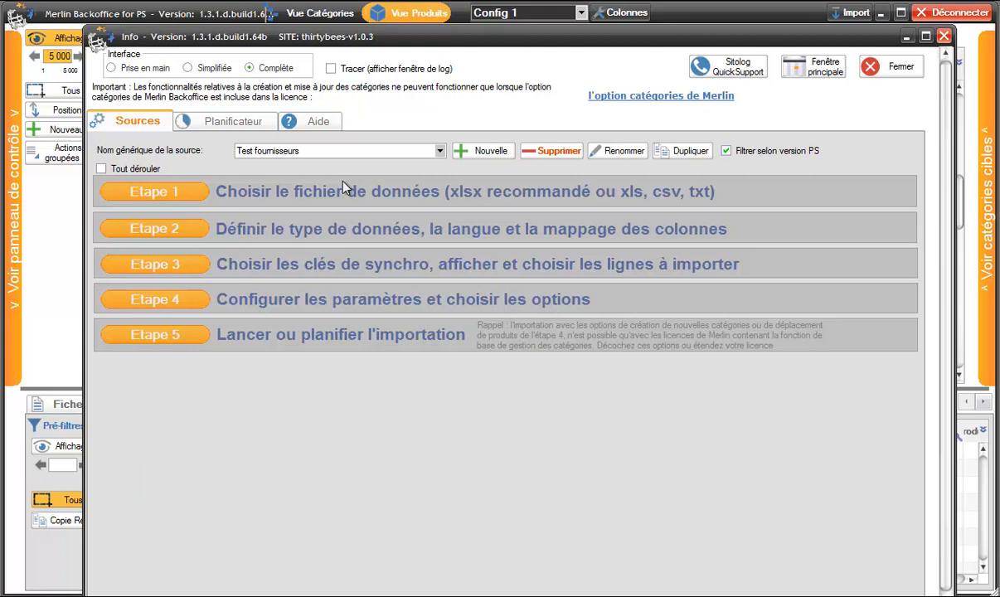
click(176, 236)
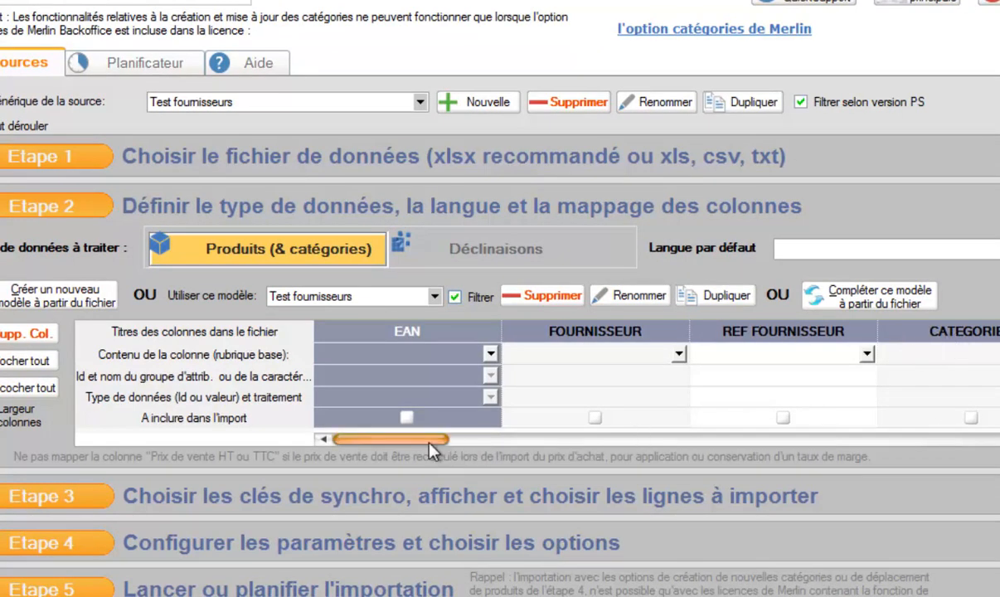
Map the FOURNISSEUR column to Id ou nom fournisseur with the data treatment Noms: créer si n'existe pas.
drag(431, 451, 453, 447)
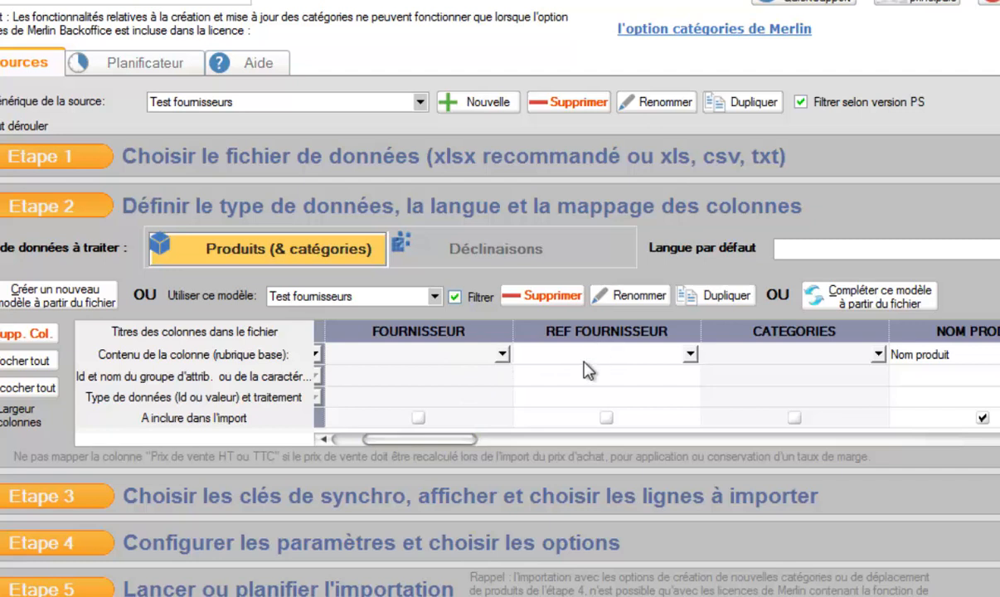
drag(466, 448, 431, 441)
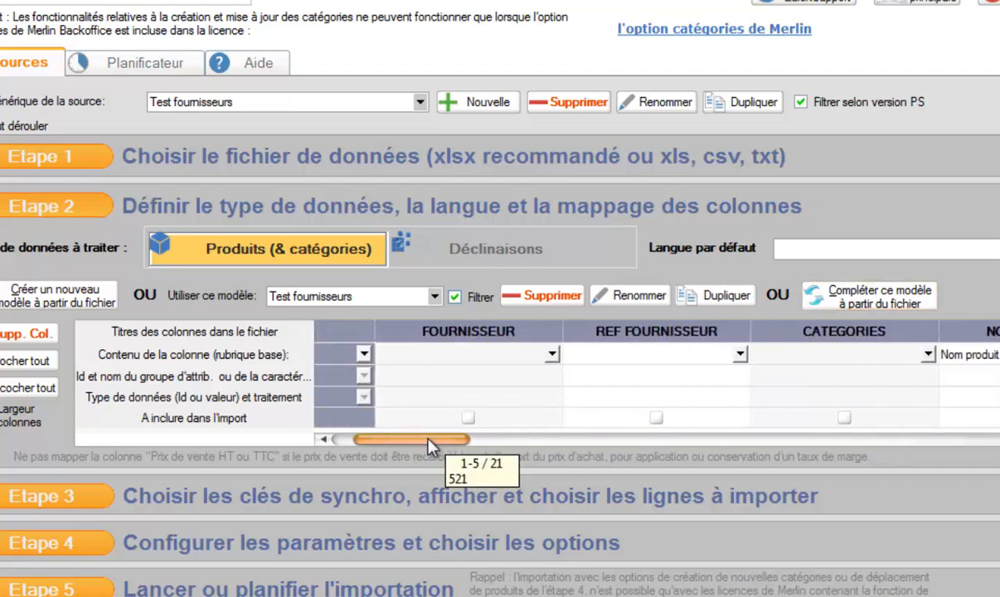
click(552, 356)
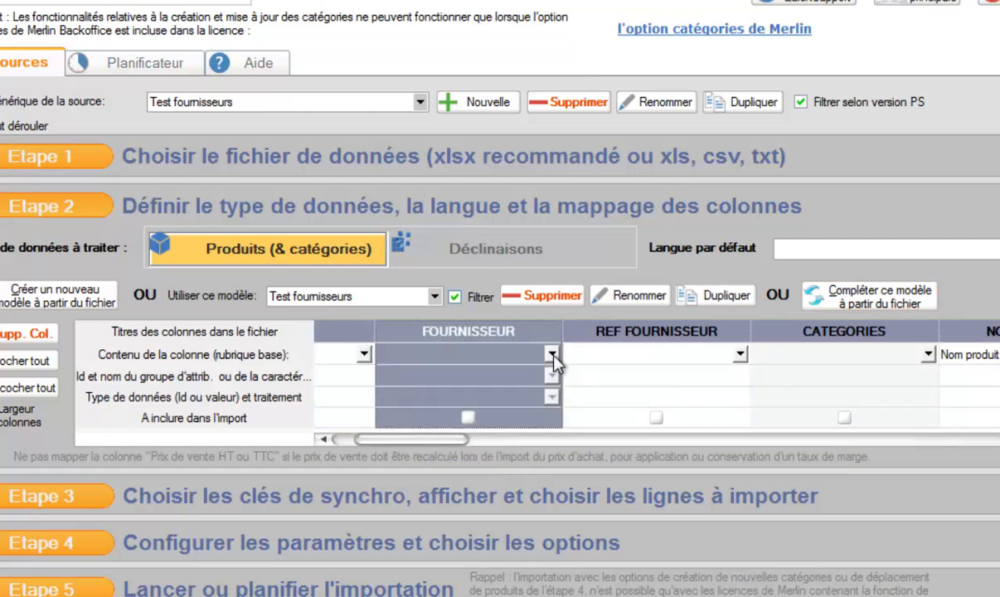
click(553, 356)
drag(625, 448, 624, 596)
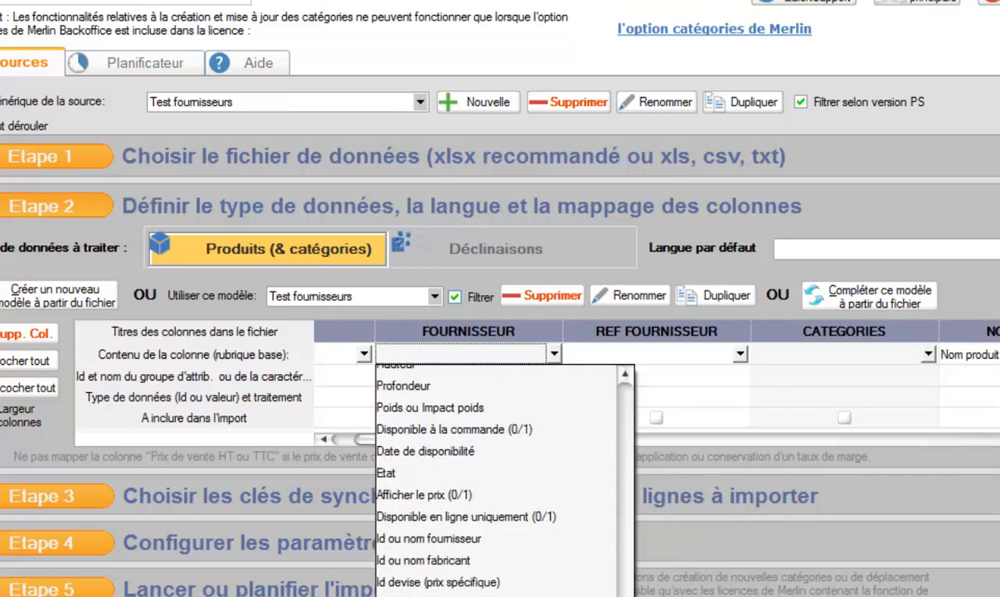
click(433, 546)
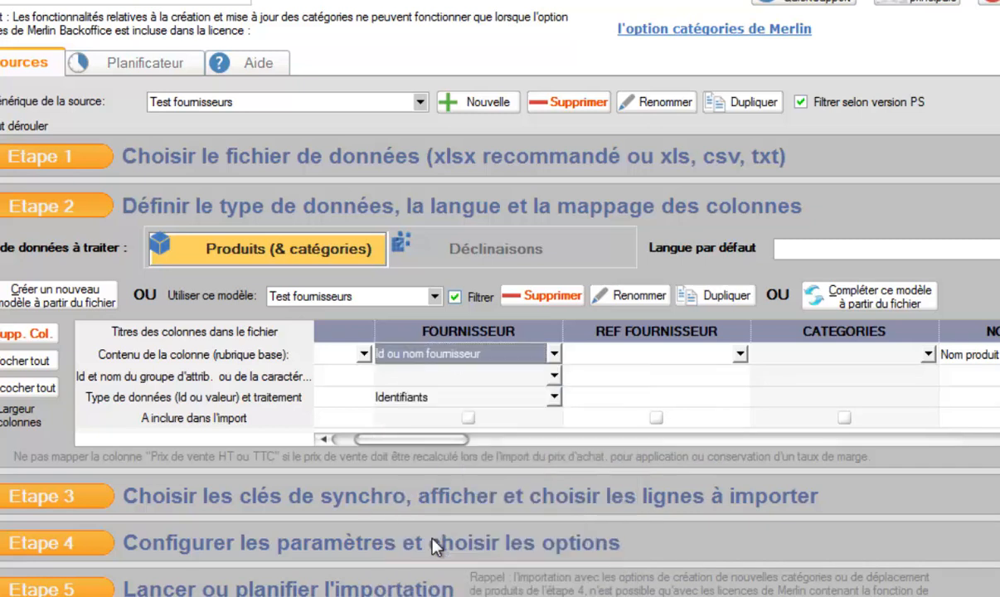
click(554, 354)
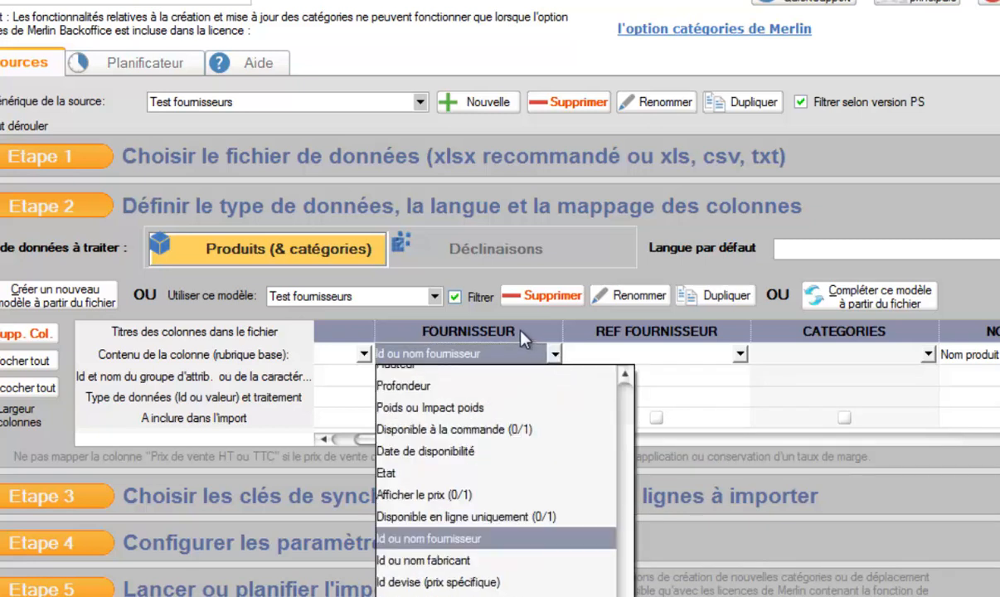
click(448, 539)
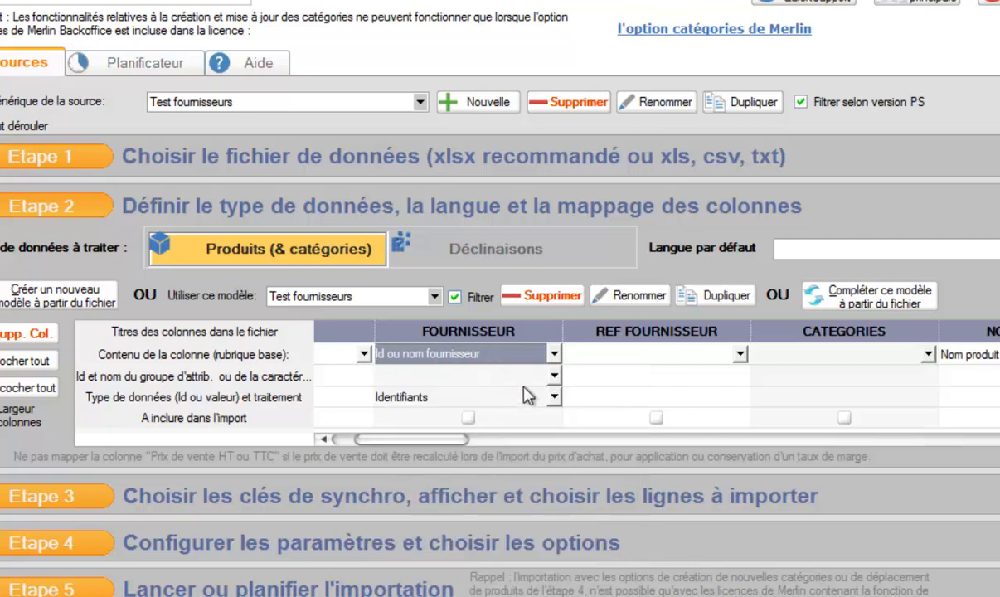
click(553, 399)
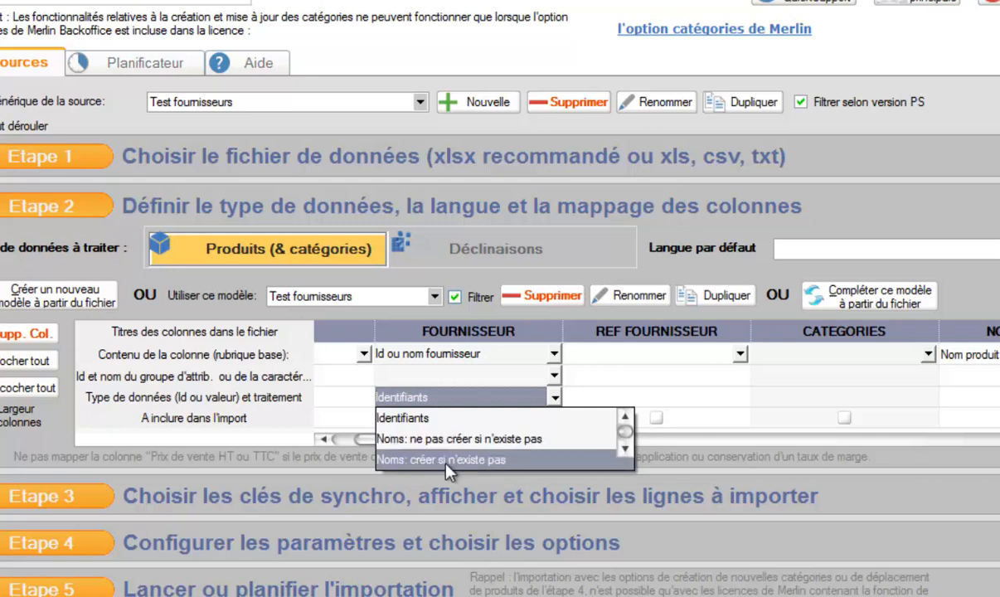
click(450, 460)
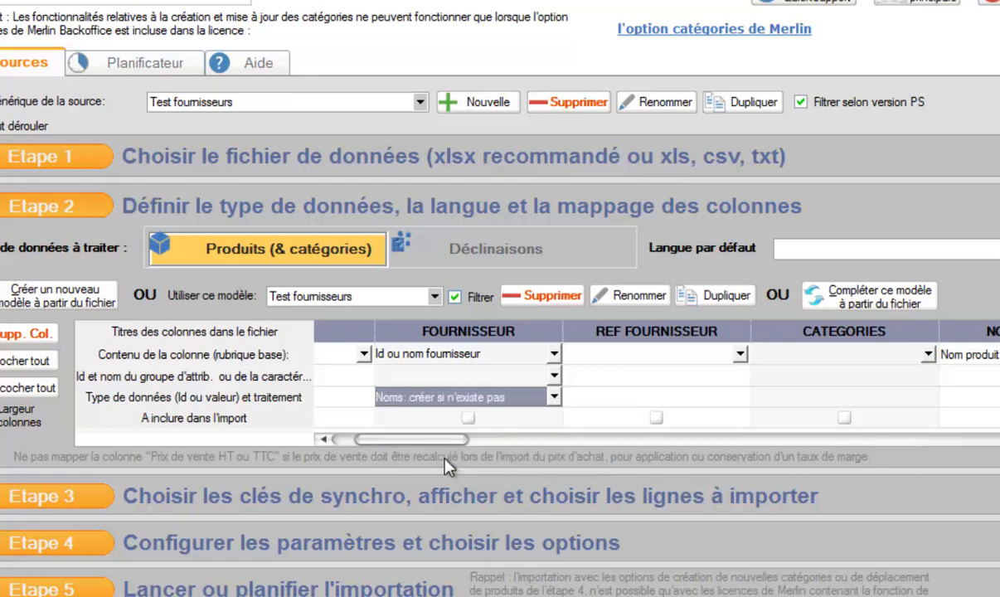
Map REF FOURNISSEUR to Référence produit chez fournisseur par défaut and include both supplier columns in the import.
click(741, 357)
click(741, 355)
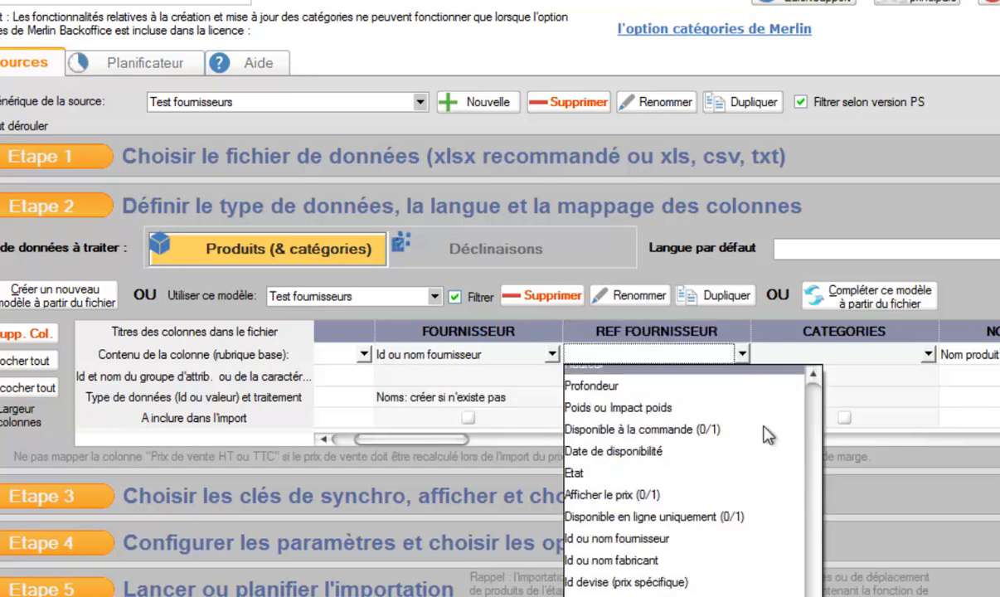
scroll(684, 477, up, 5)
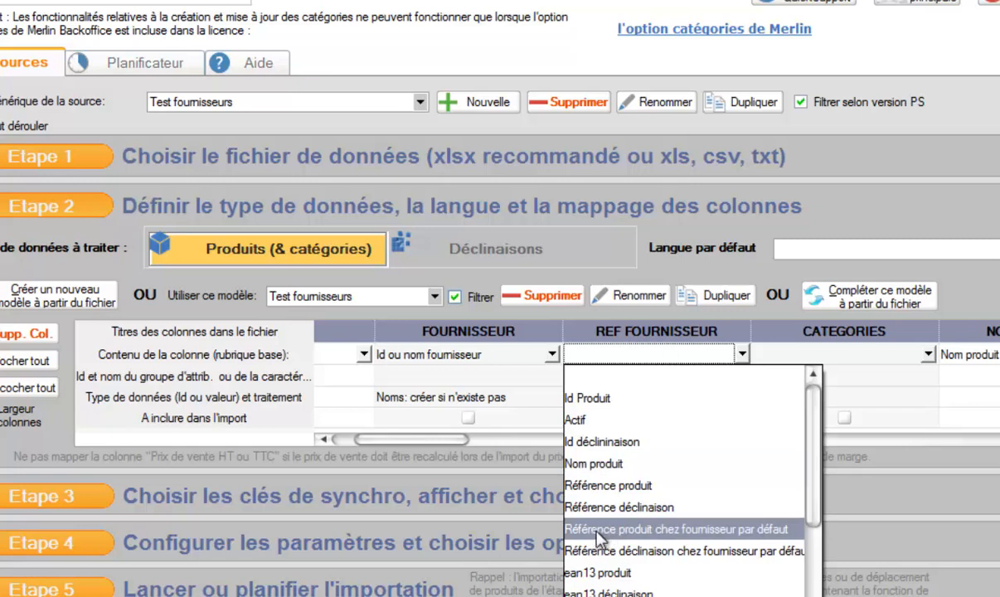
click(701, 531)
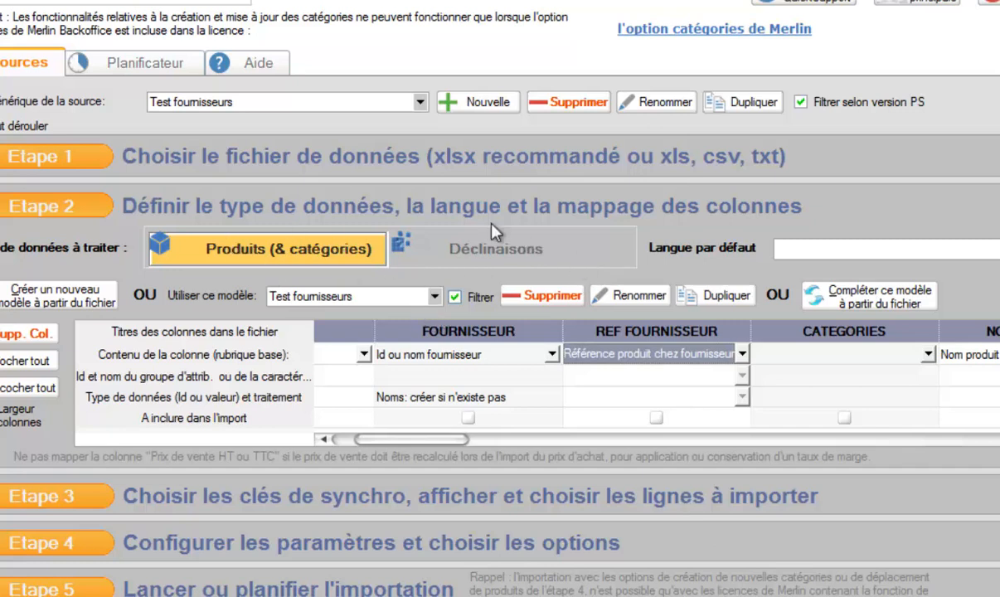
click(743, 355)
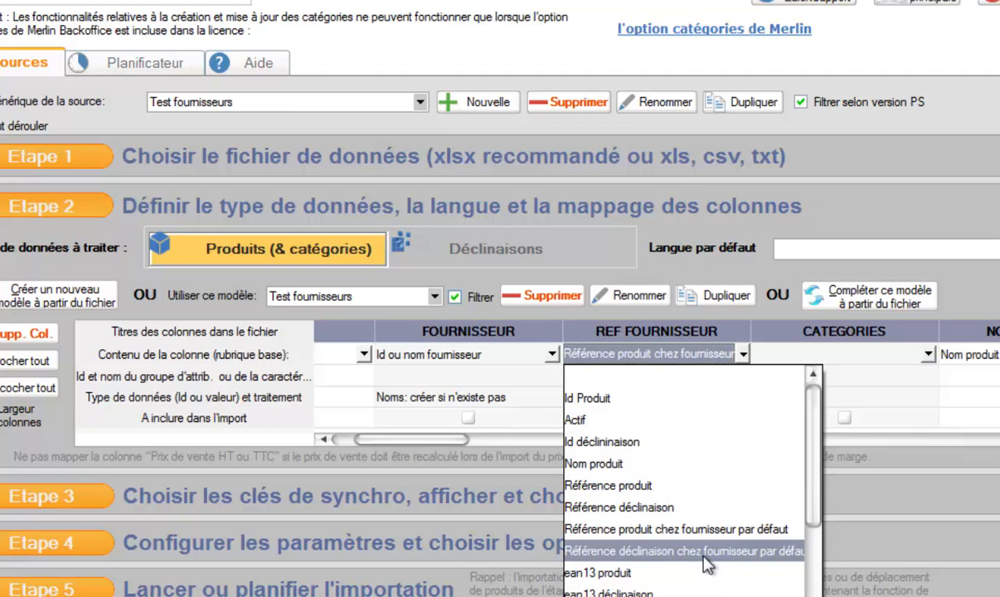
click(740, 322)
click(656, 418)
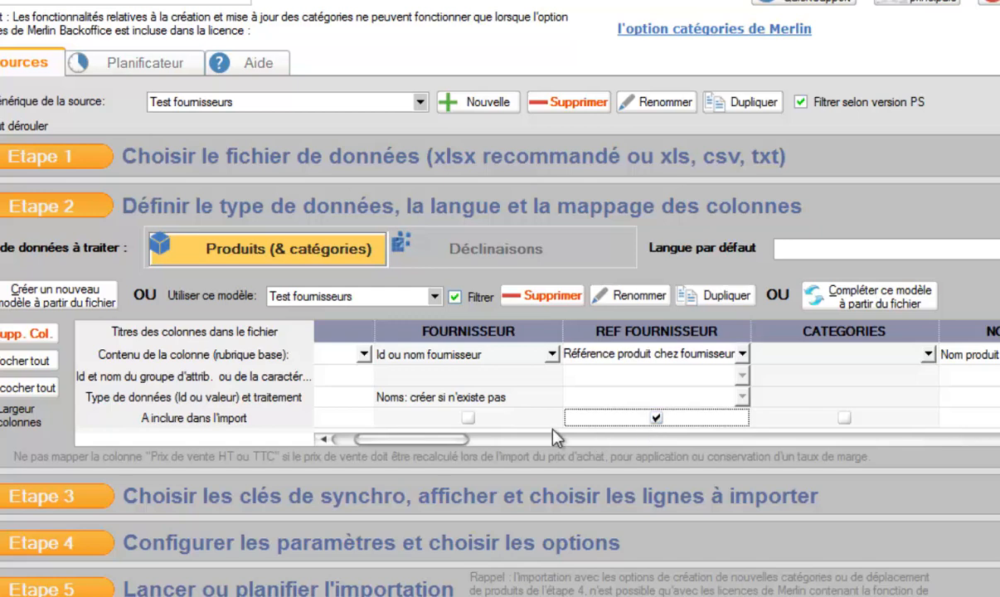
click(468, 418)
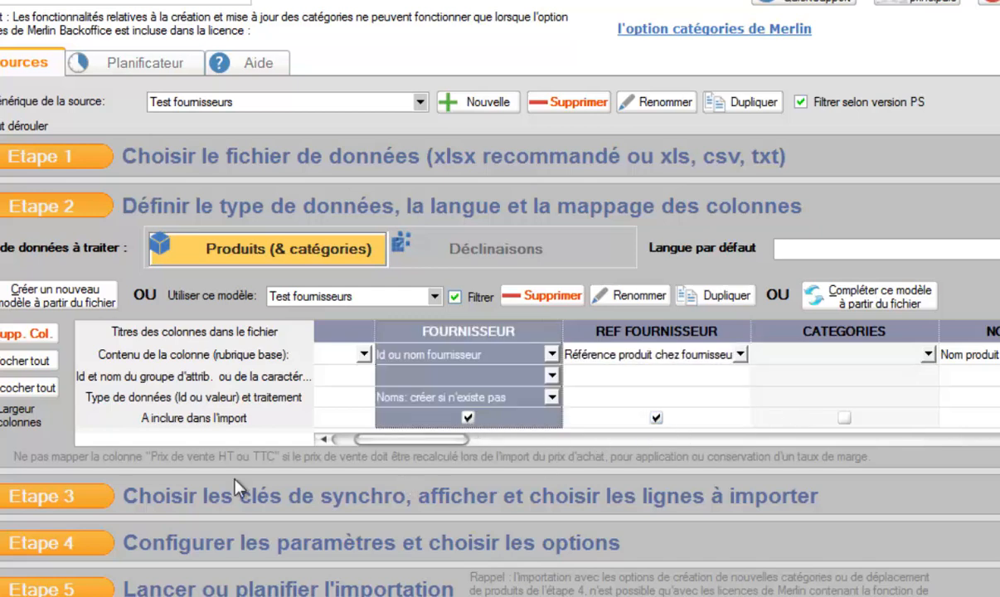
Display the file contents in Etape 3 and widen the Référence produit chez fournisseur par défaut column.
click(45, 498)
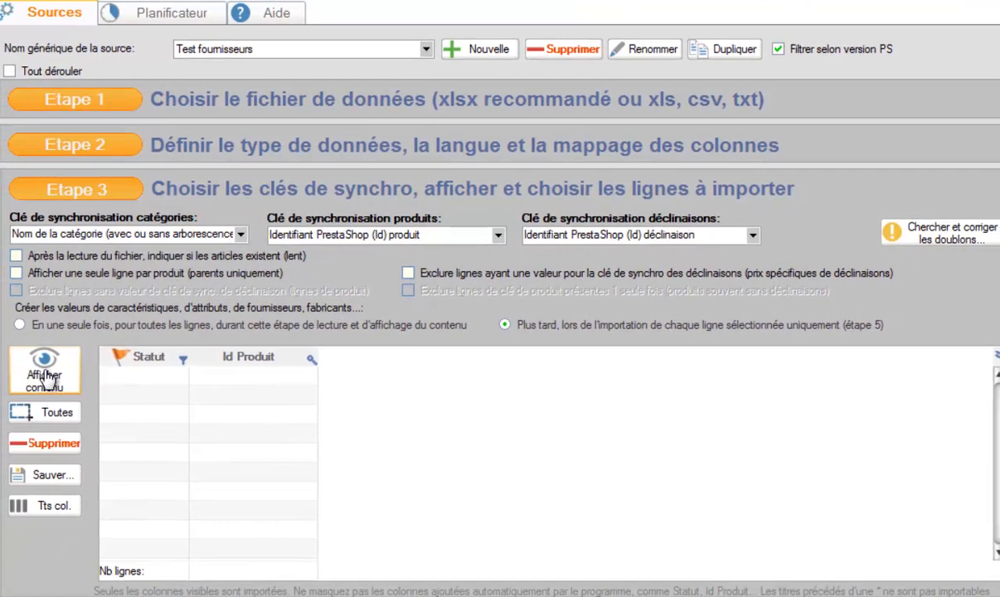
click(43, 378)
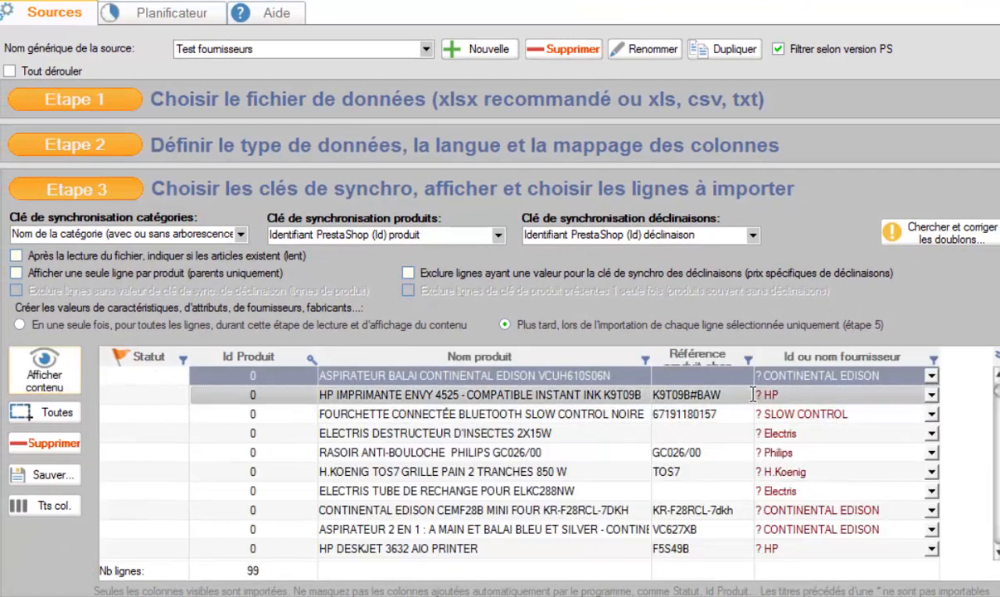
drag(752, 389, 798, 389)
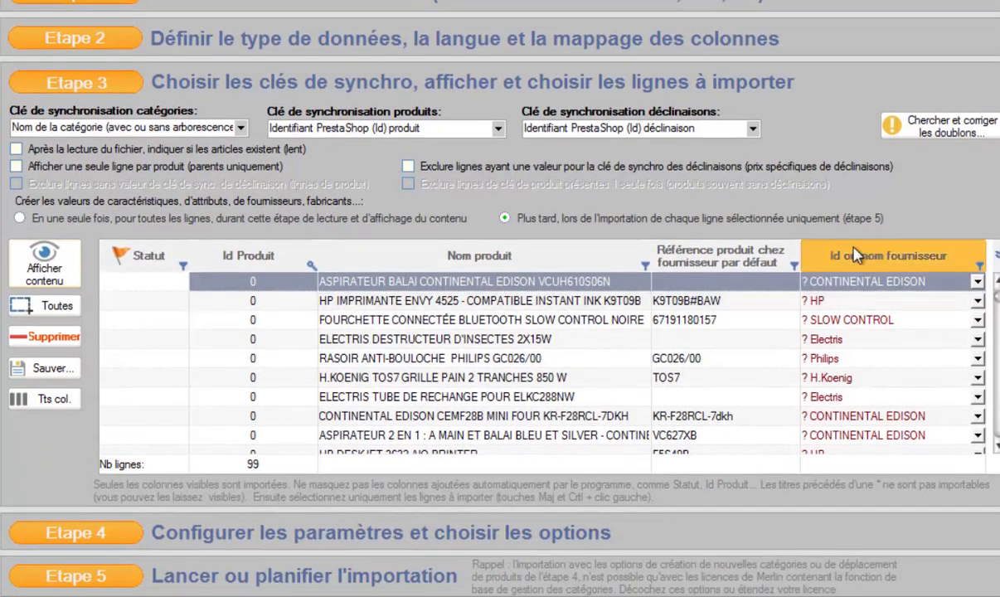
Exclude the FOURNISSEUR column from the import in Etape 2 and go back to the lines of Etape 3.
click(116, 42)
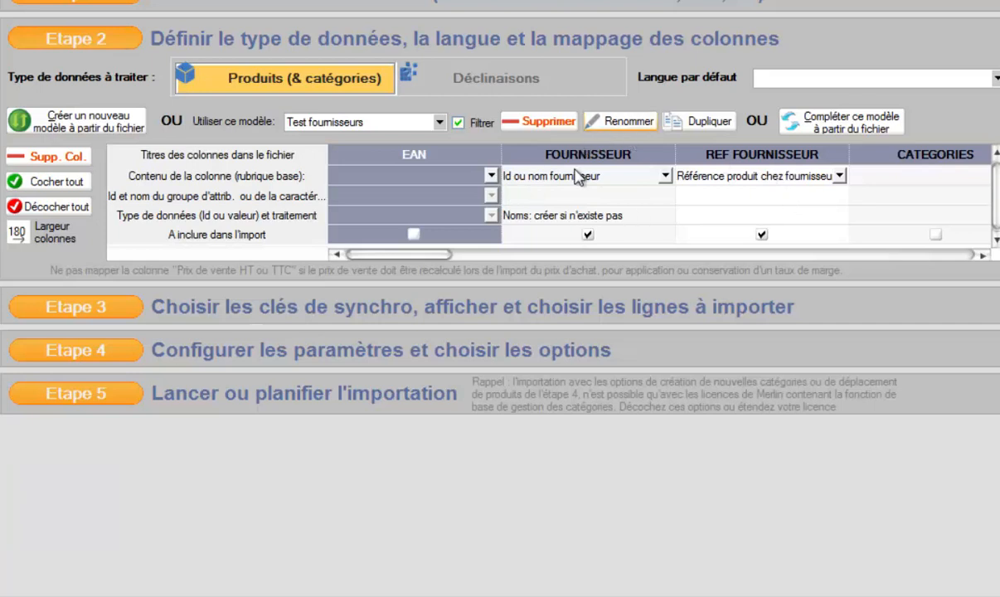
click(588, 234)
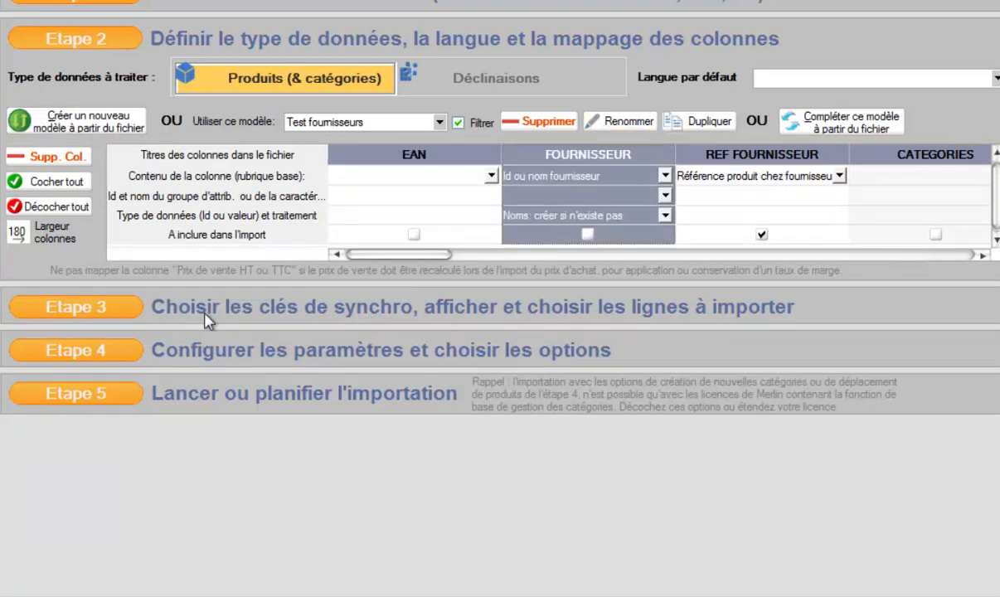
click(111, 308)
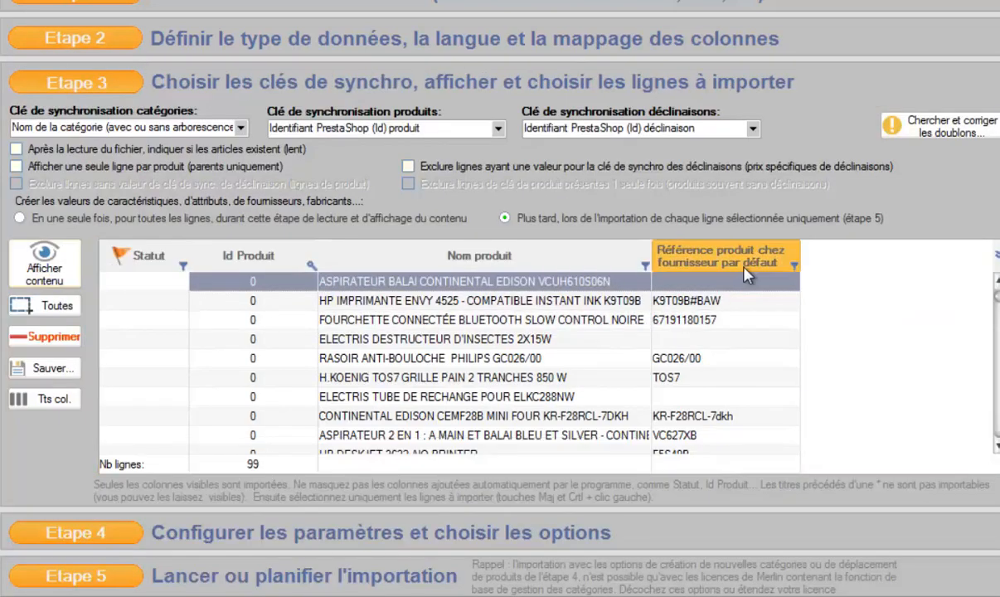
In Etape 4, set Fournisseur par défaut to Fournisseur 3 (3) and switch Créer produits non existants on and back off.
click(109, 536)
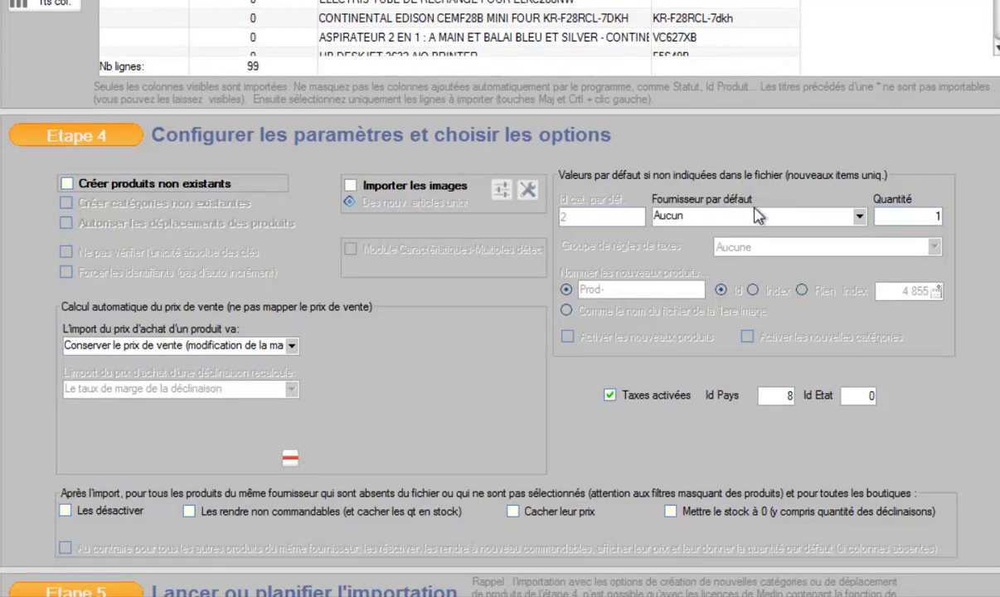
click(860, 216)
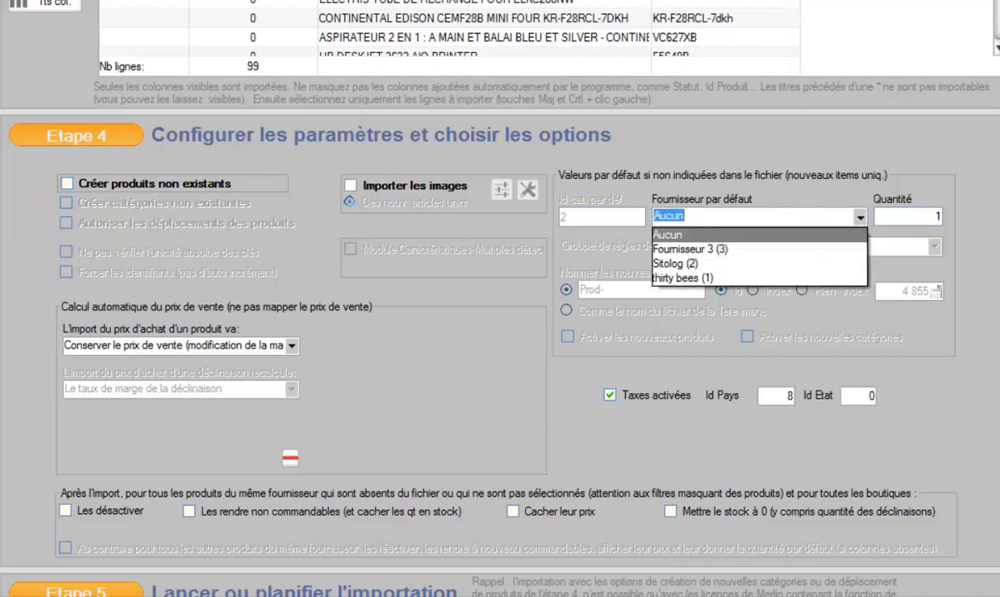
click(688, 252)
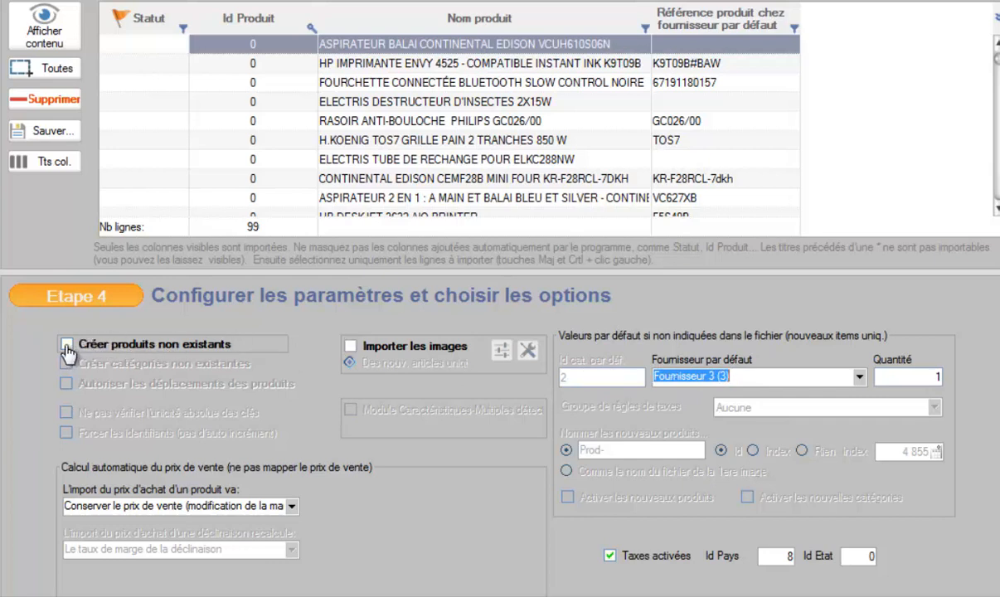
click(65, 345)
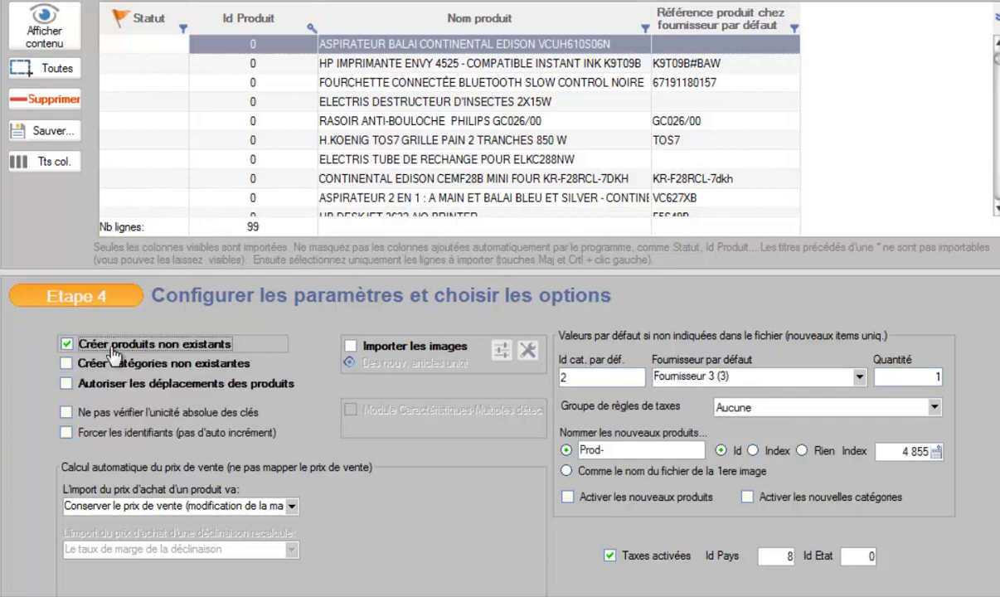
click(66, 343)
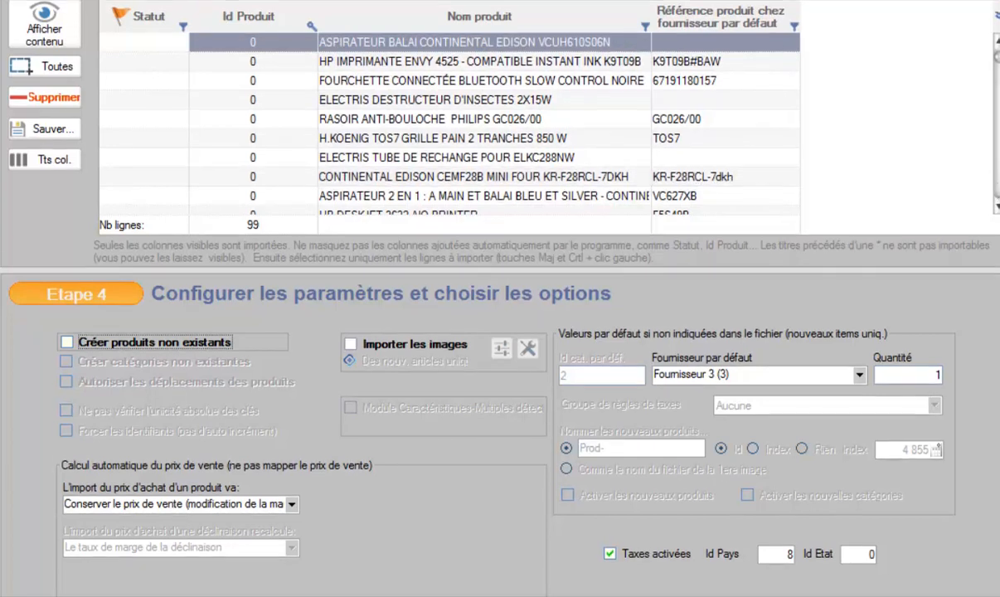
Enable all four post-import options for the supplier's absent products, plus the contrary option reactivating all its other products.
scroll(291, 506, down, 3)
scroll(497, 298, down, 1)
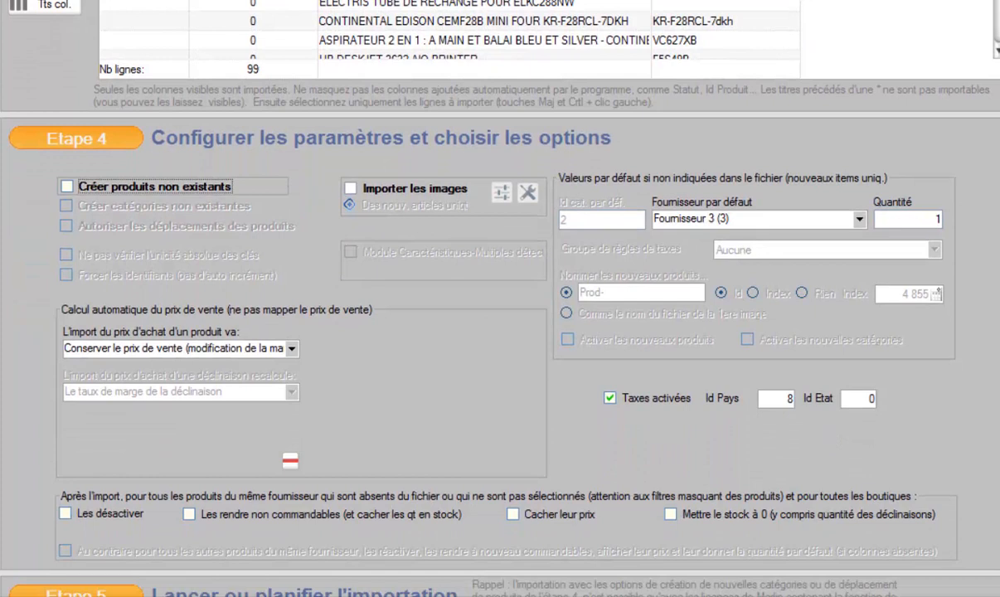
scroll(498, 298, up, 1)
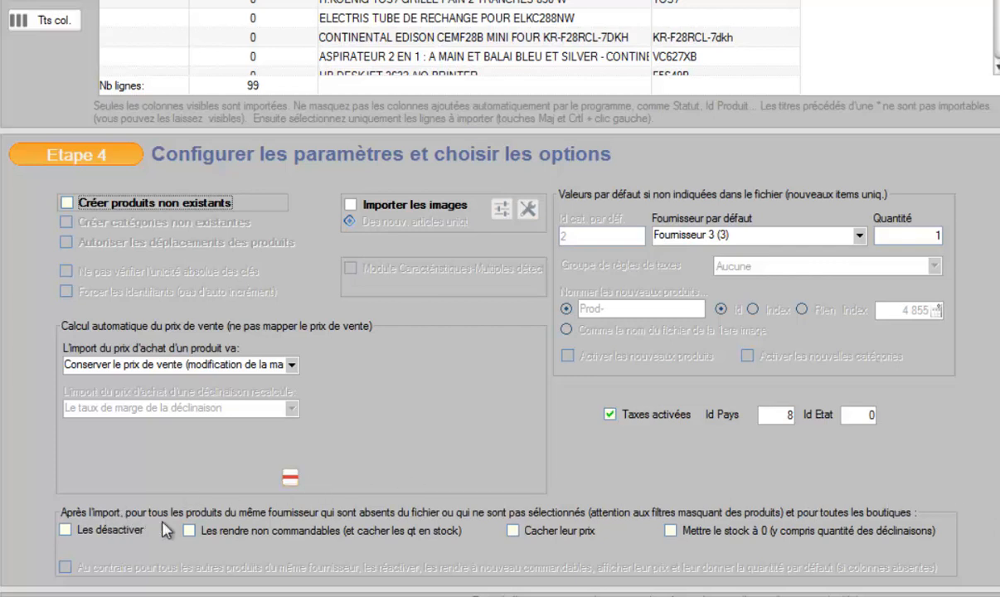
click(65, 530)
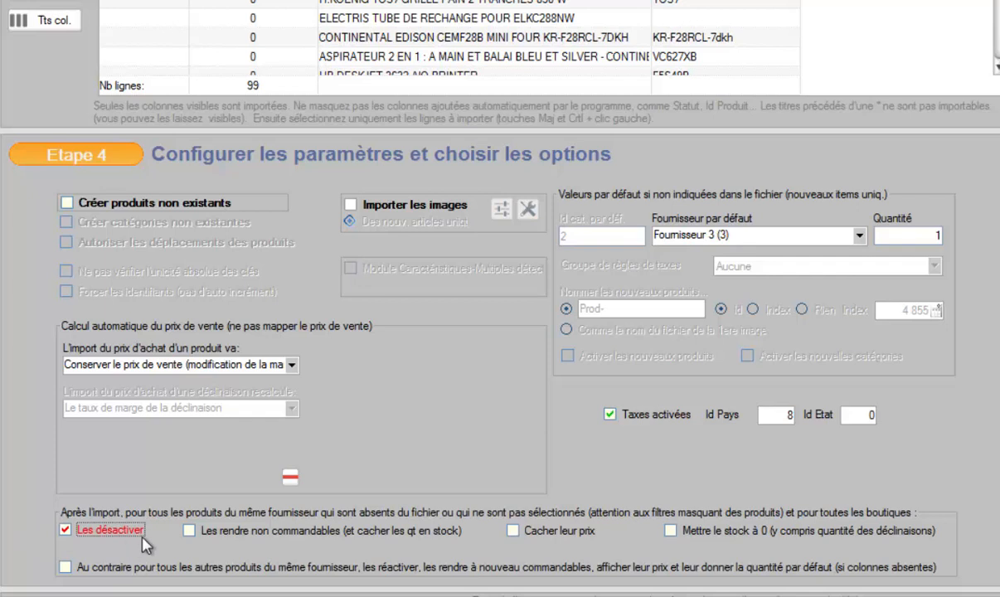
click(205, 534)
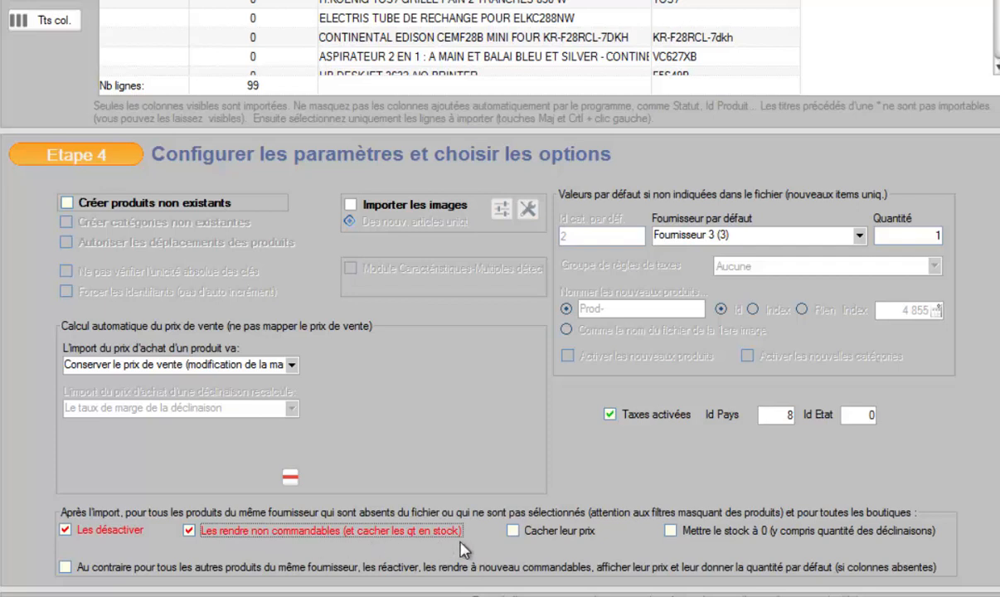
click(512, 532)
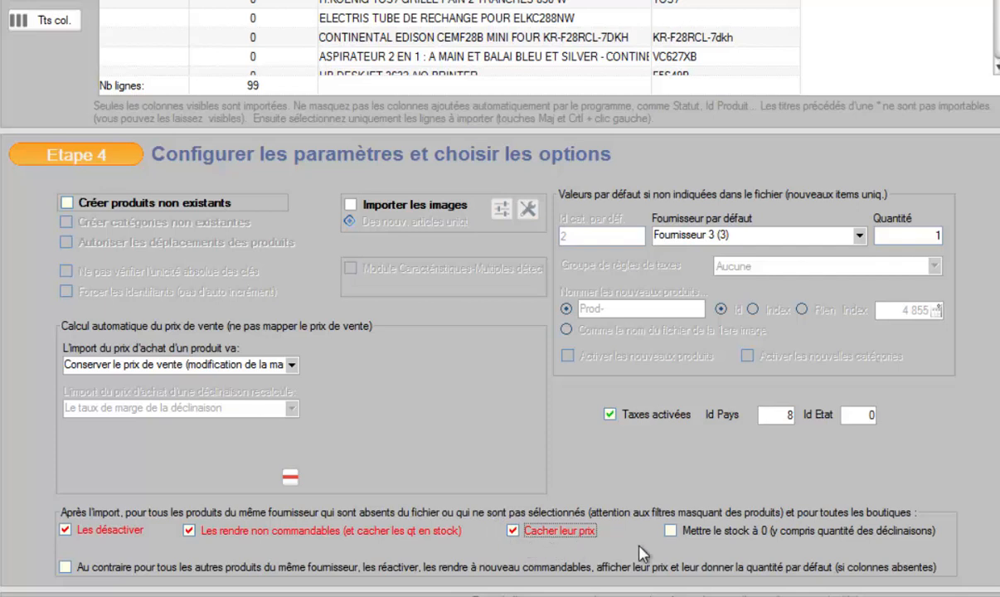
click(671, 531)
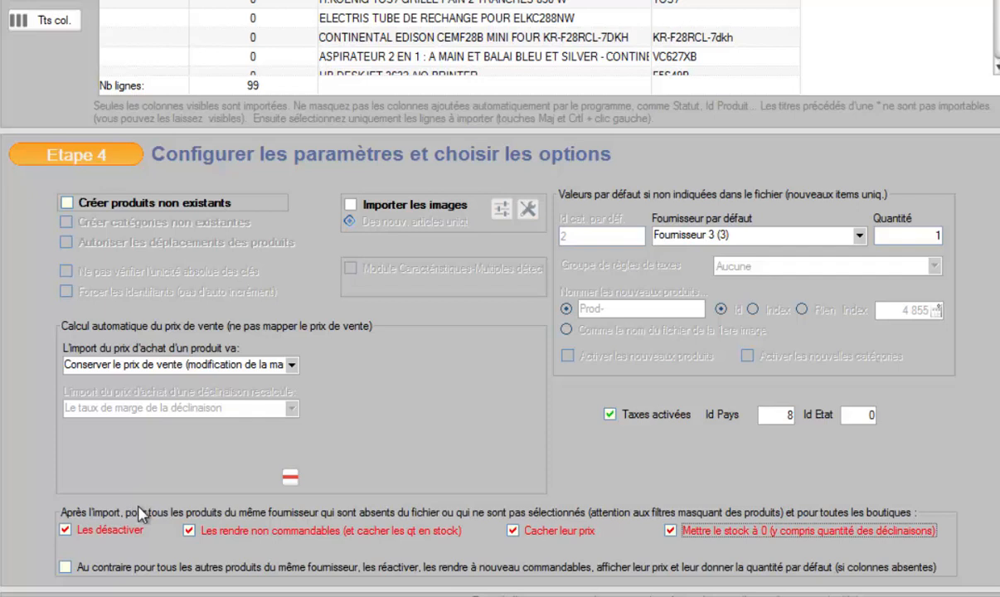
click(65, 570)
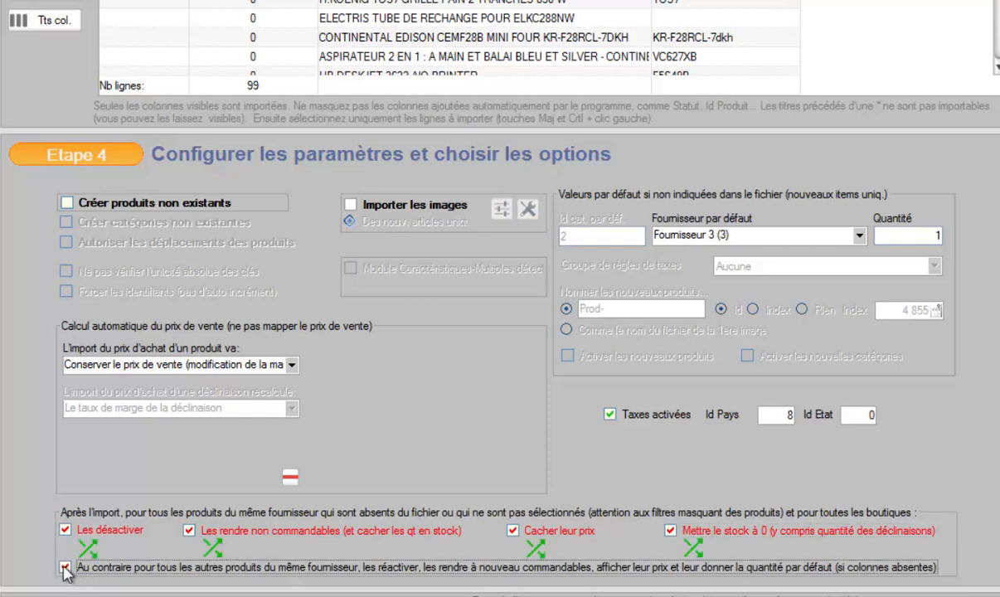
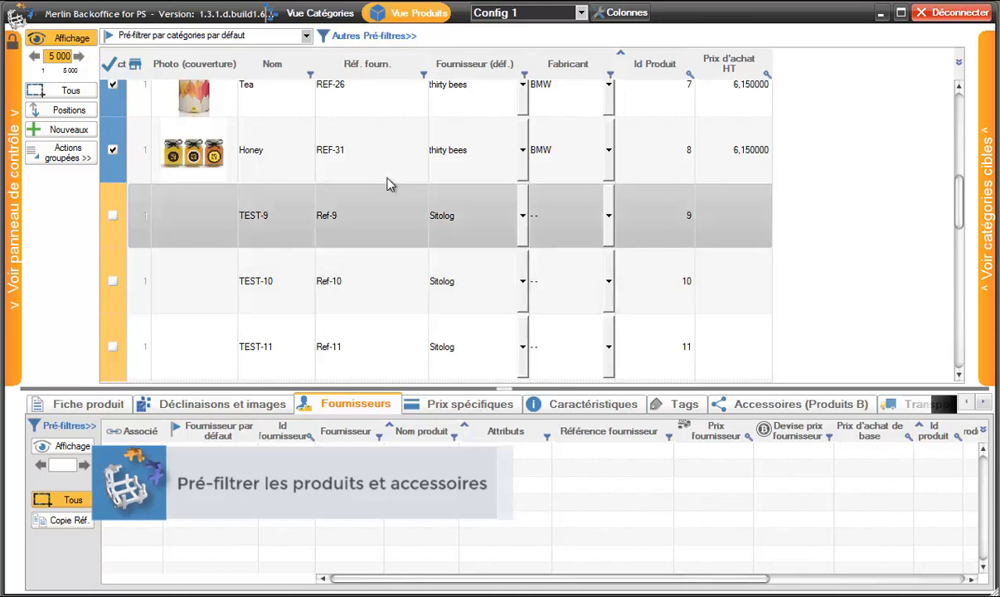
Pre-filter the product list by the manufacturer BMW (3) and refresh the display.
click(369, 38)
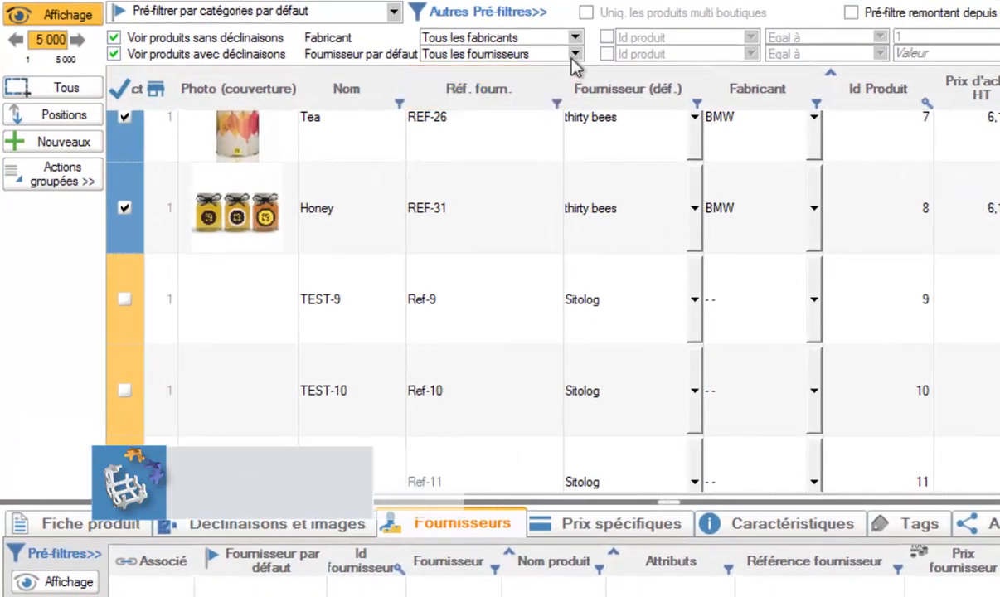
click(575, 39)
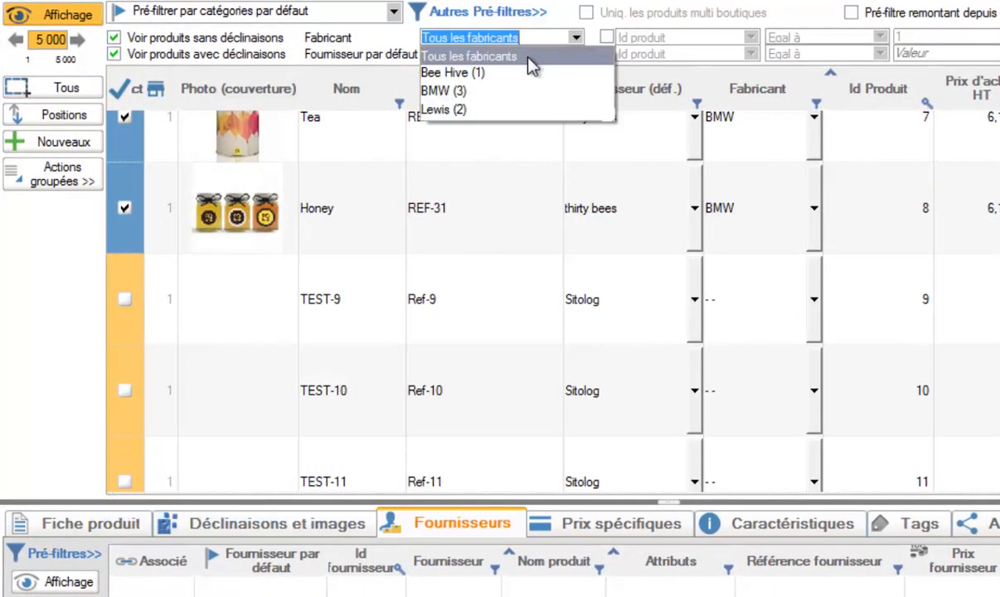
click(448, 95)
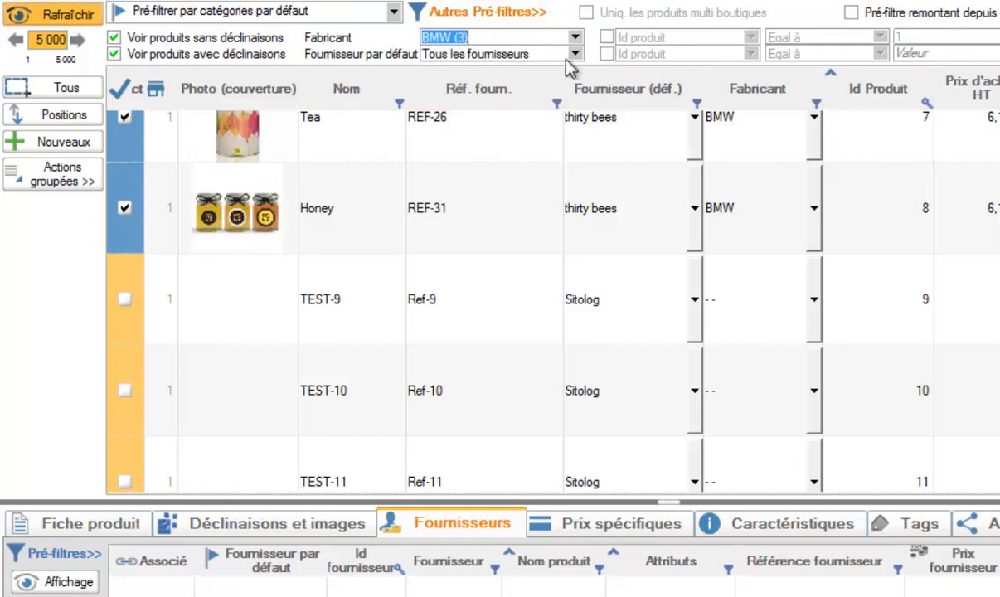
click(66, 18)
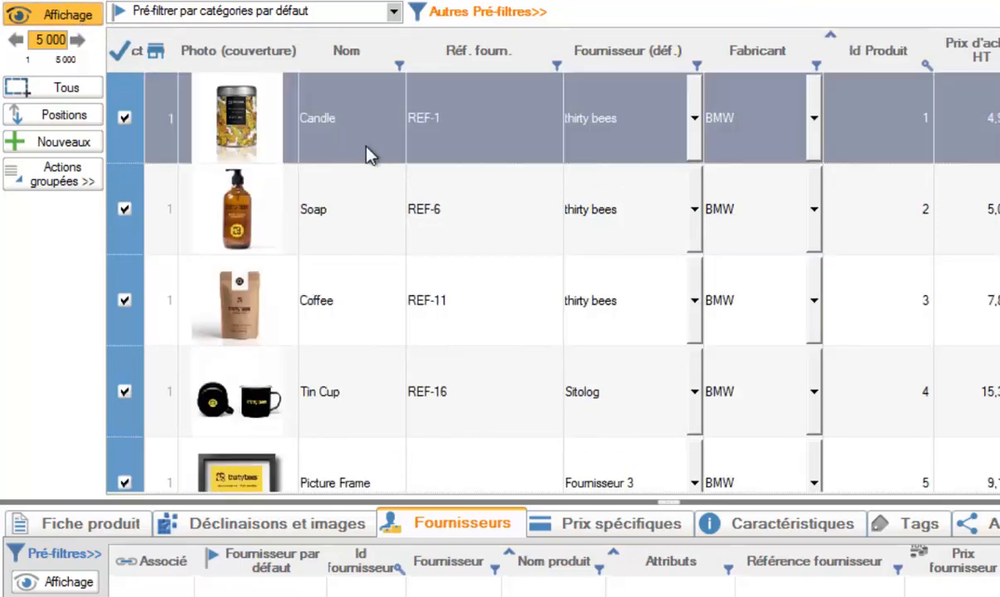
Reset the manufacturer pre-filter to Tous les fabricants, set Fournisseur par défaut to Sitolog (2) and refresh the product list.
click(510, 14)
click(574, 38)
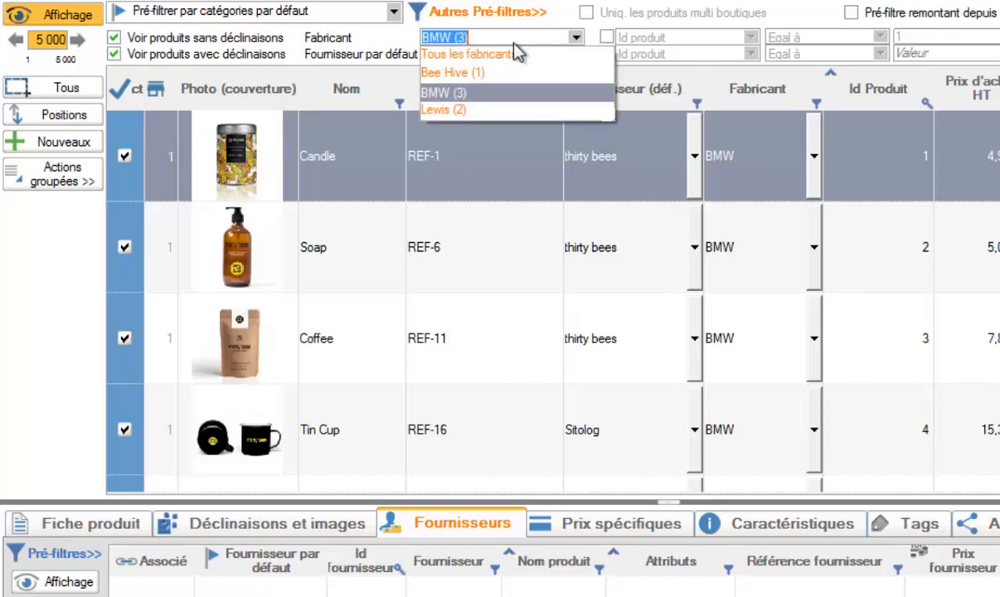
click(469, 54)
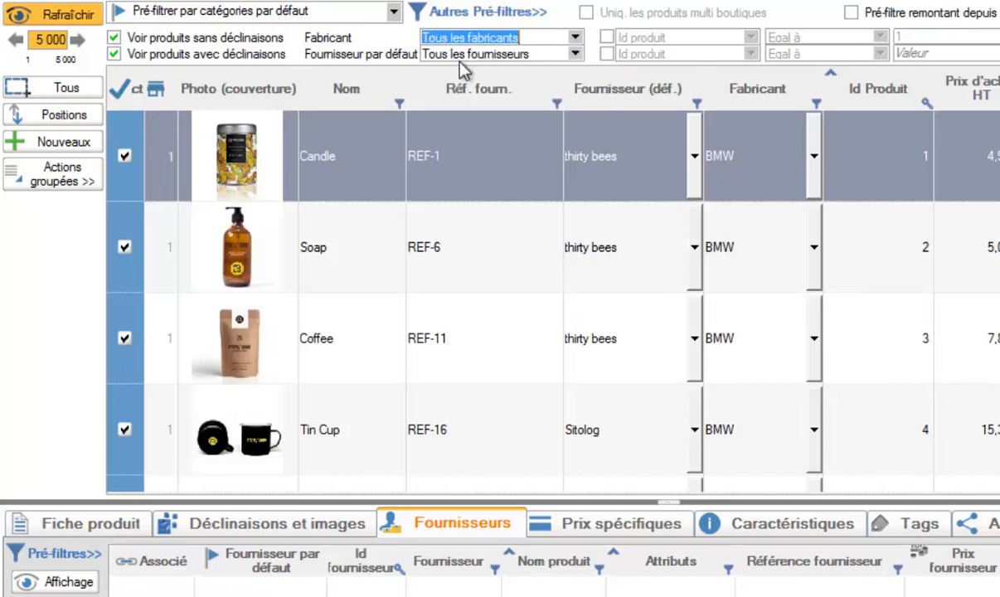
click(575, 54)
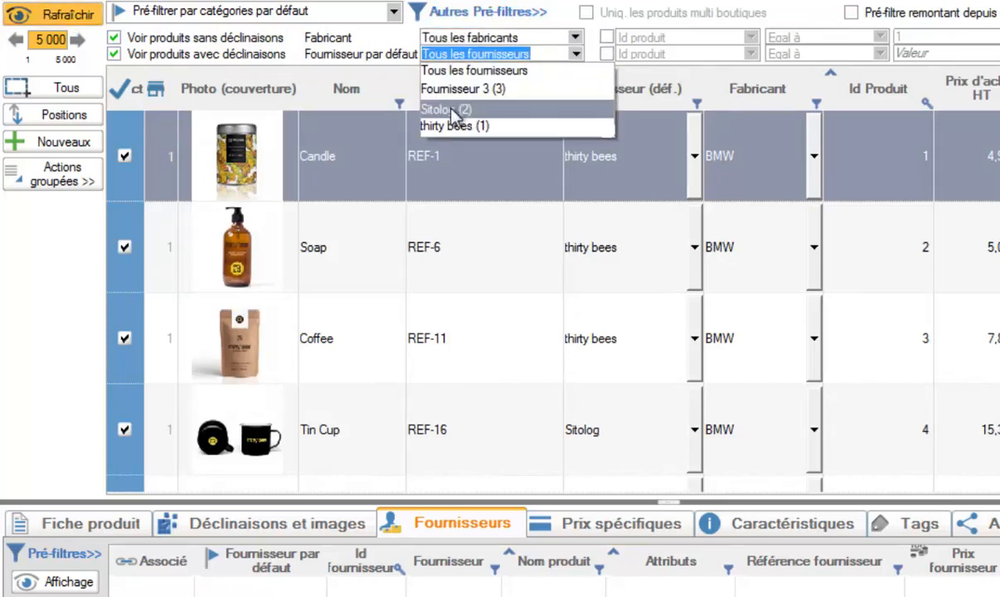
click(458, 105)
click(79, 21)
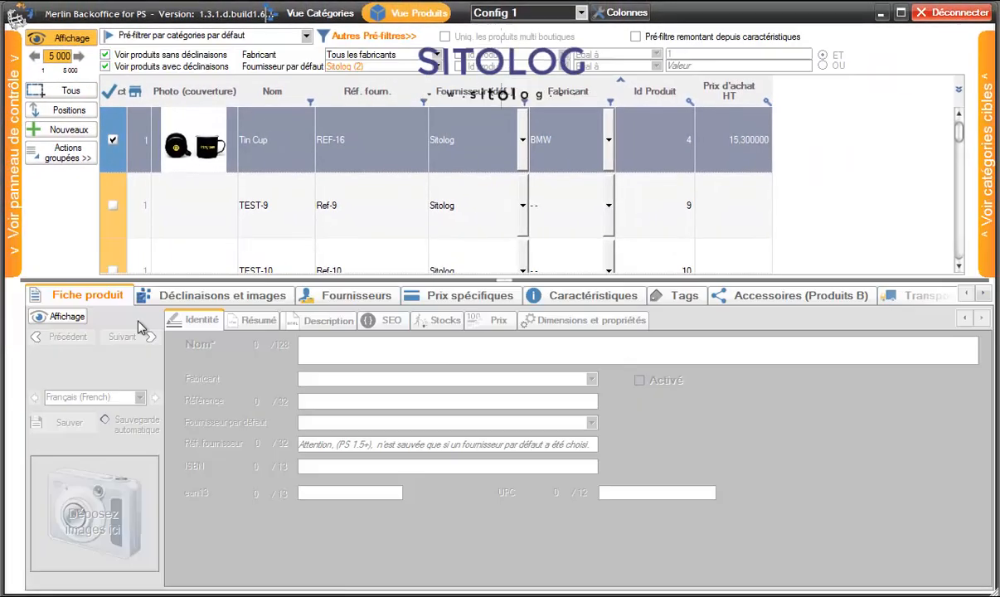
Show the additional pre-filters for accessory products in Accessoires (Produits B), including those for manufacturer and supplier.
click(751, 296)
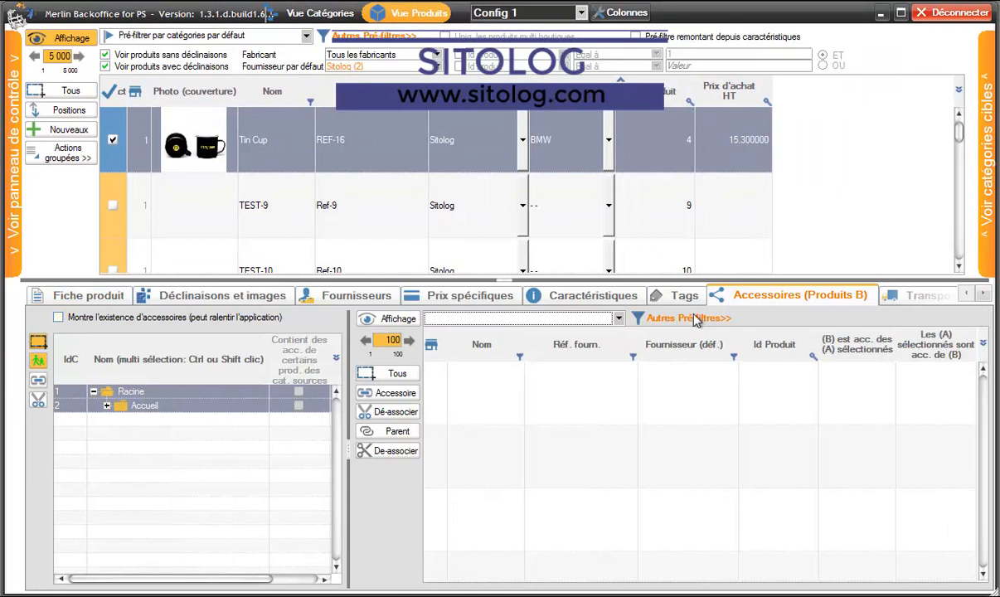
click(687, 320)
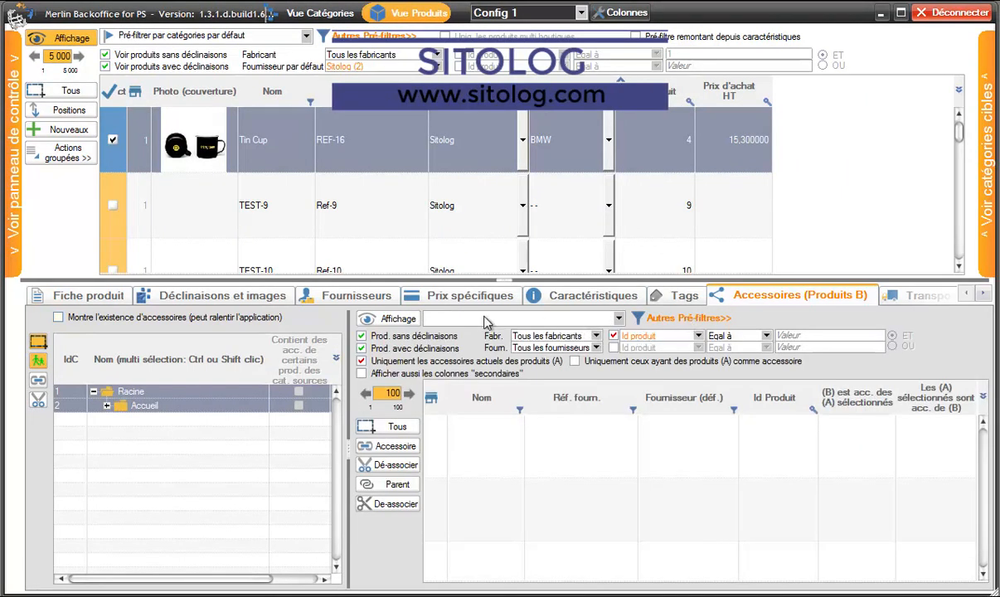